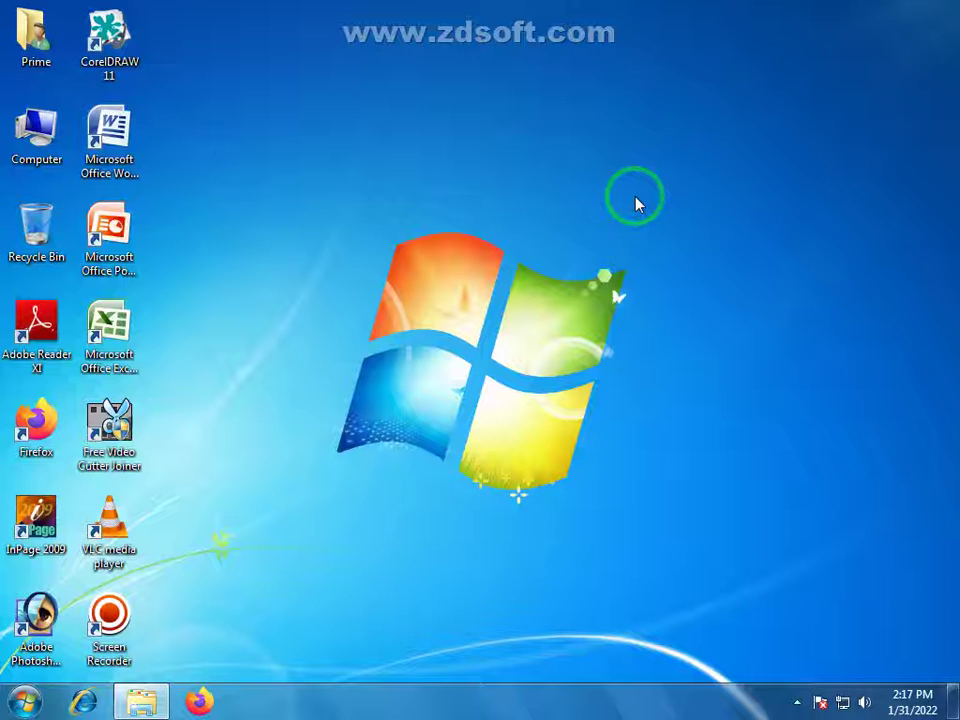
Refresh the Windows 7 desktop and launch Microsoft Office Word 2007 from its desktop icon
{"action": "right_click", "coordinate": [421, 197]}
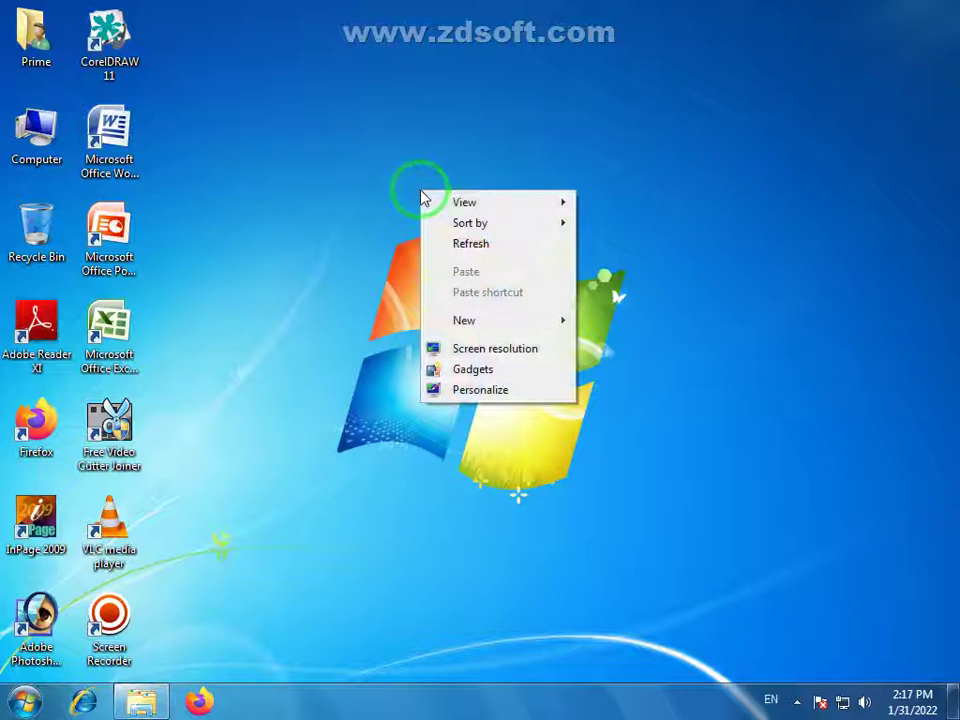
{"action": "left_click", "coordinate": [450, 243]}
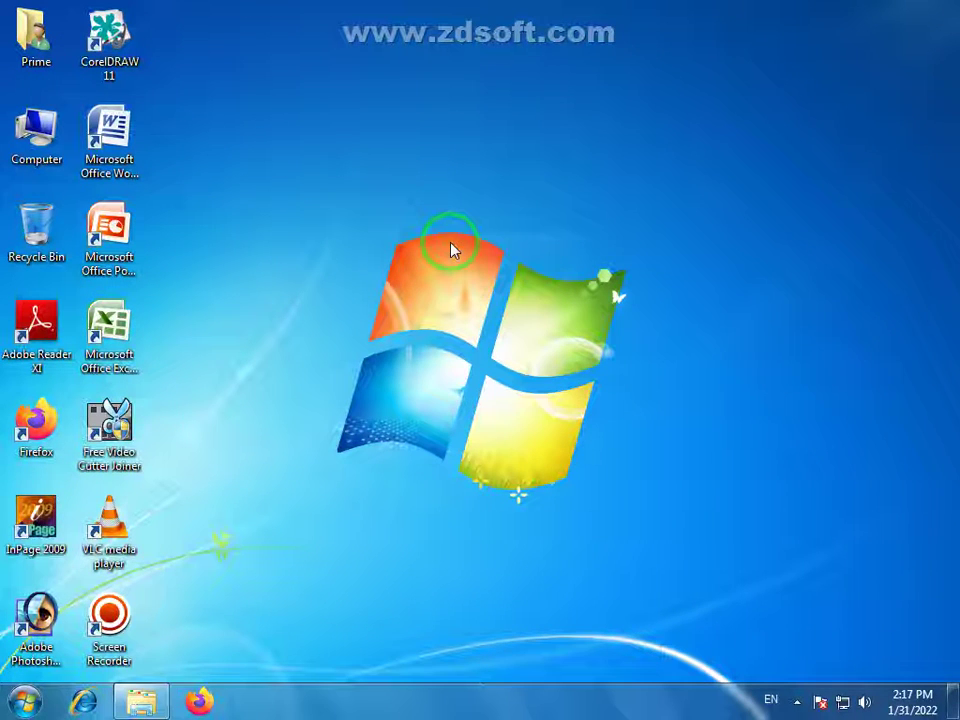
{"action": "double_click", "coordinate": [110, 135]}
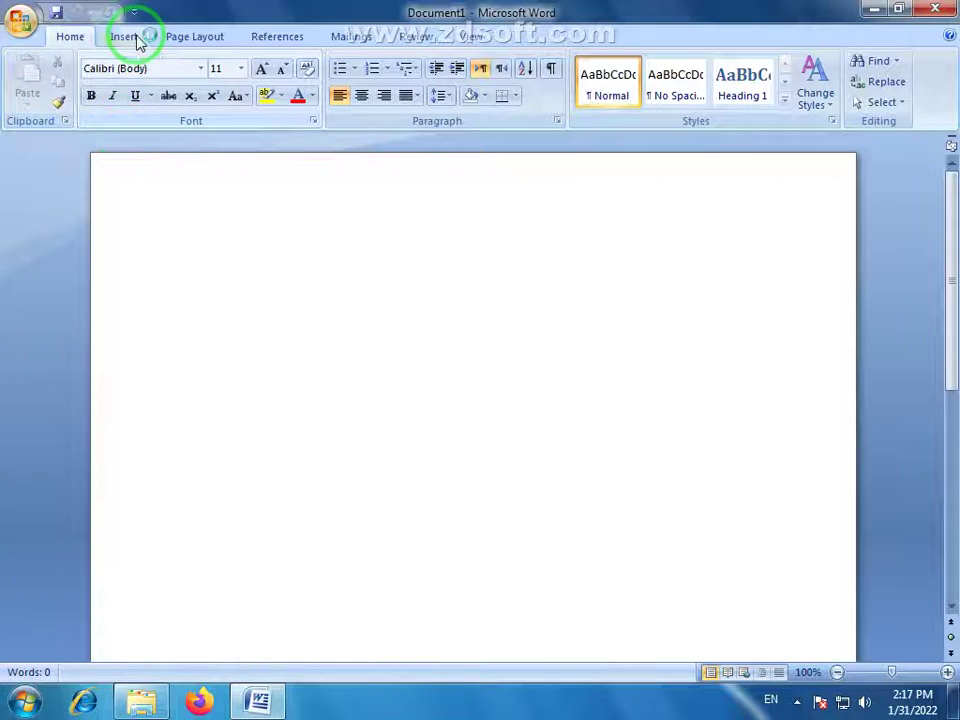
Begin entering the =rand(12,5) sample-text formula on the document's first line
{"action": "left_click", "coordinate": [126, 37]}
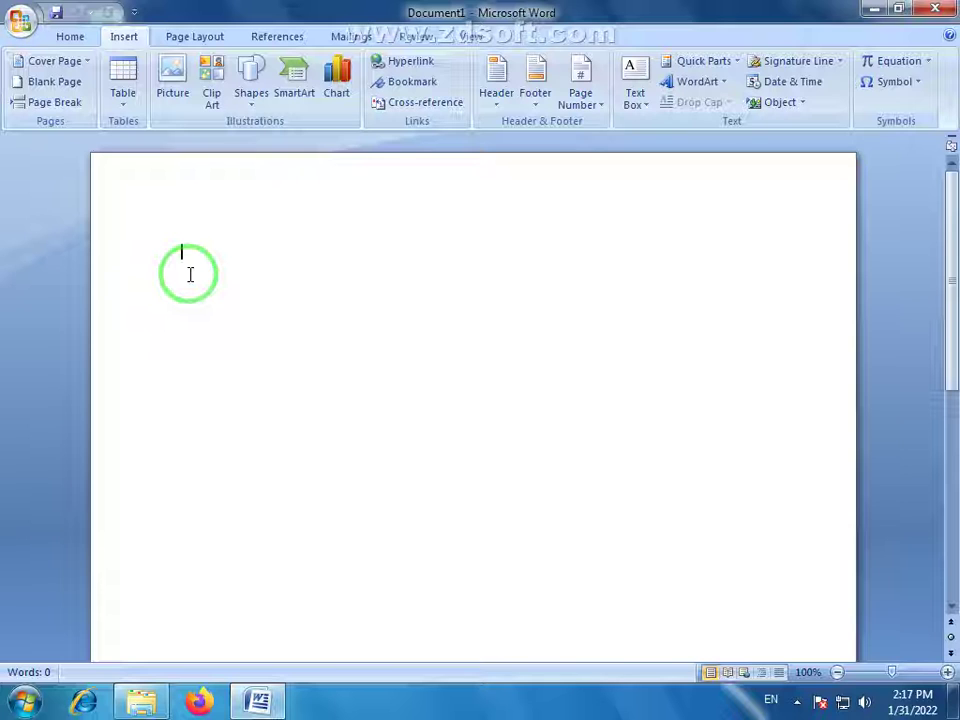
{"action": "type", "text": "=rand(12,5"}
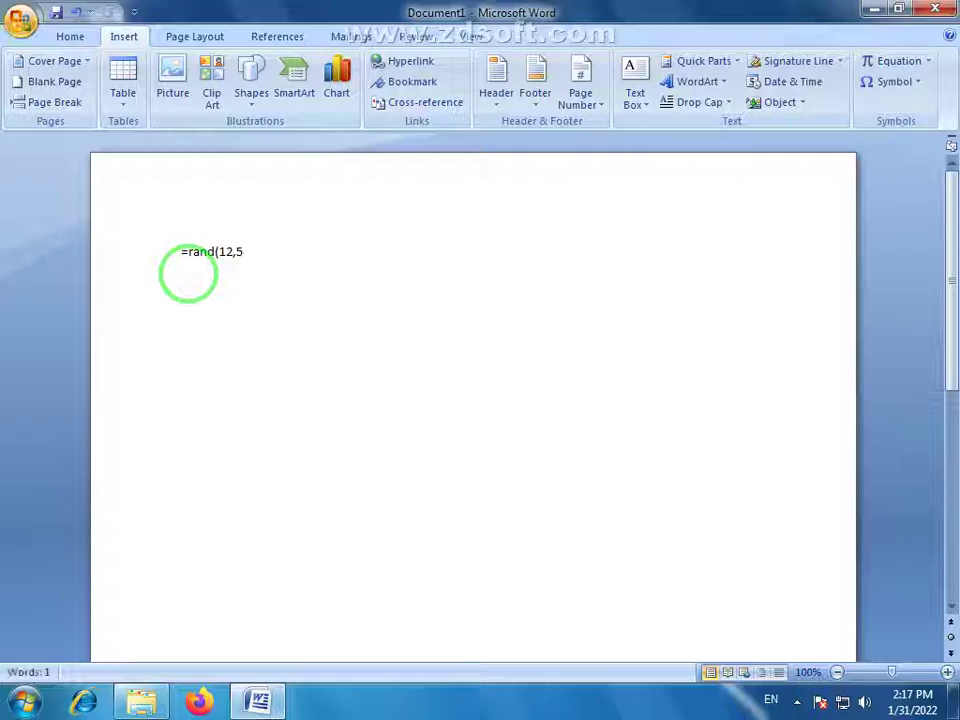
{"action": "key", "text": "Return"}
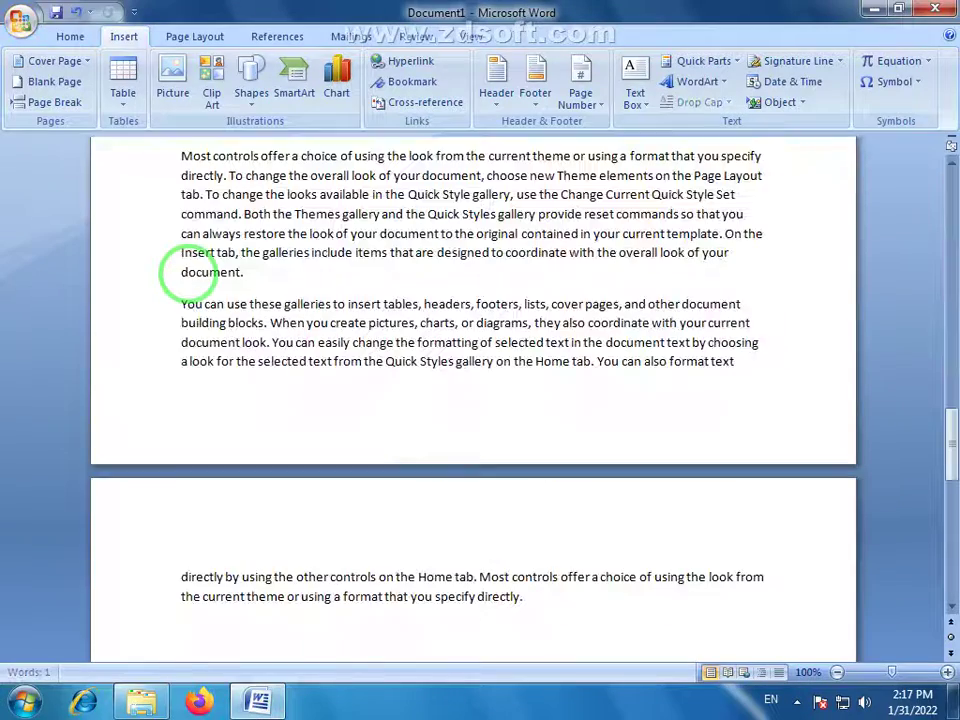
{"action": "scroll", "coordinate": [133, 335], "scroll_direction": "up", "scroll_amount": 8}
{"action": "scroll", "coordinate": [133, 335], "scroll_direction": "up", "scroll_amount": 8}
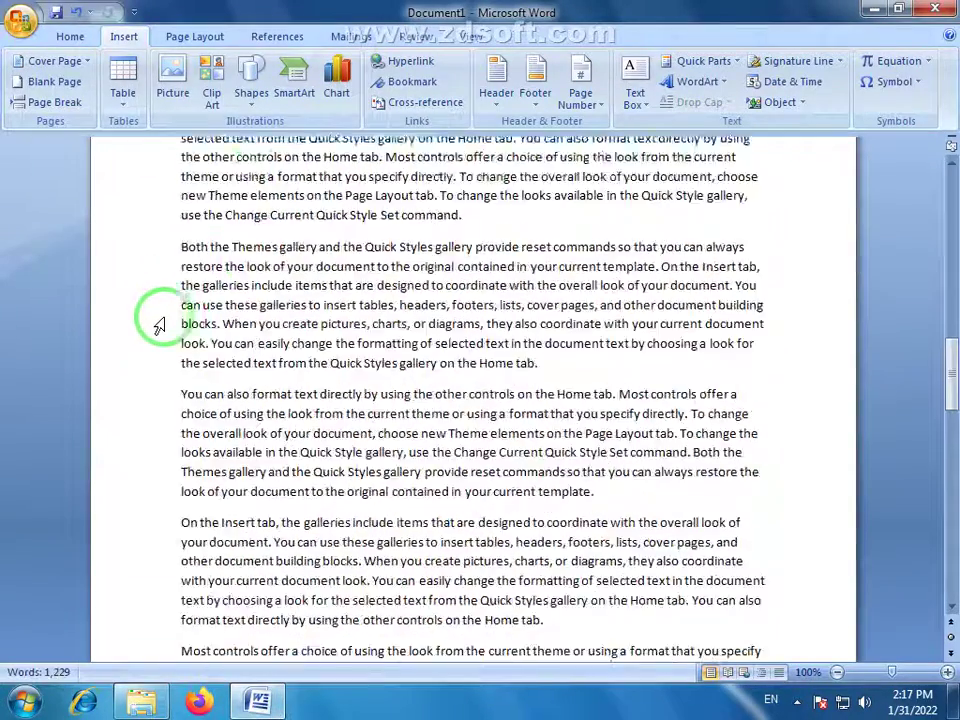
{"action": "scroll", "coordinate": [133, 335], "scroll_direction": "up", "scroll_amount": 7}
{"action": "scroll", "coordinate": [370, 338], "scroll_direction": "up", "scroll_amount": 5}
{"action": "scroll", "coordinate": [467, 482], "scroll_direction": "up", "scroll_amount": 5}
{"action": "scroll", "coordinate": [497, 317], "scroll_direction": "up", "scroll_amount": 5}
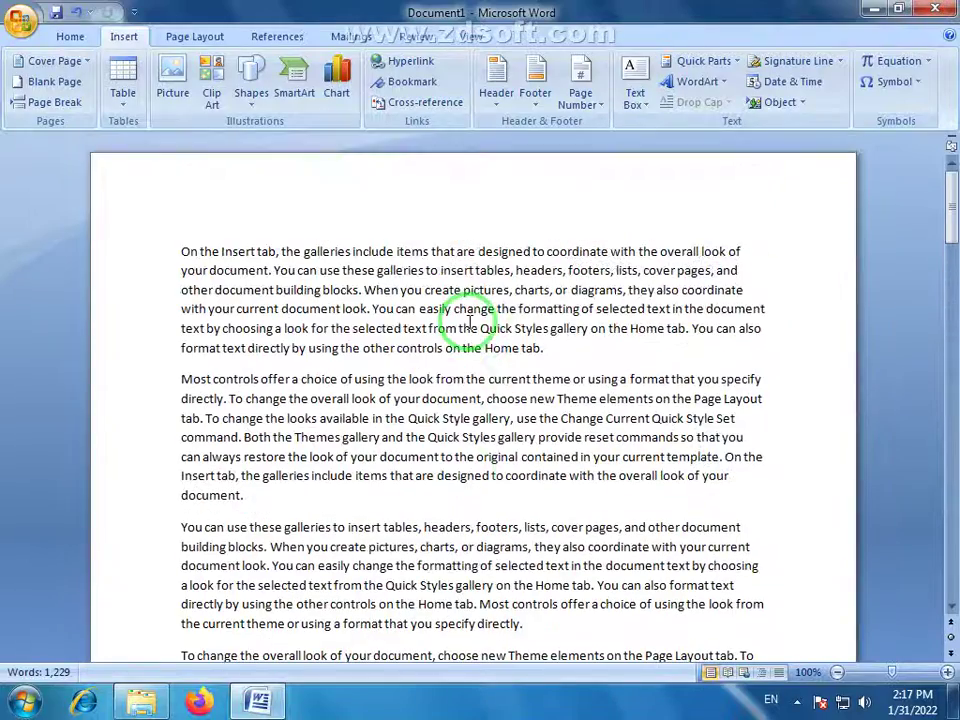
{"action": "left_click", "coordinate": [196, 250]}
{"action": "left_click", "coordinate": [210, 201]}
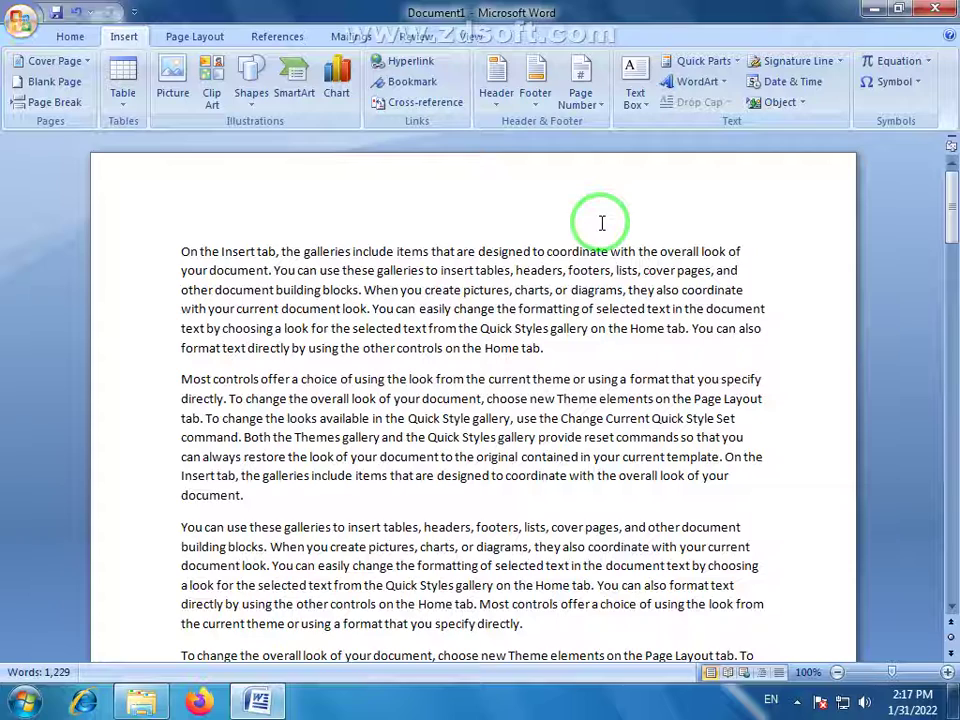
{"action": "left_click_drag", "start_coordinate": [181, 250], "coordinate": [274, 484]}
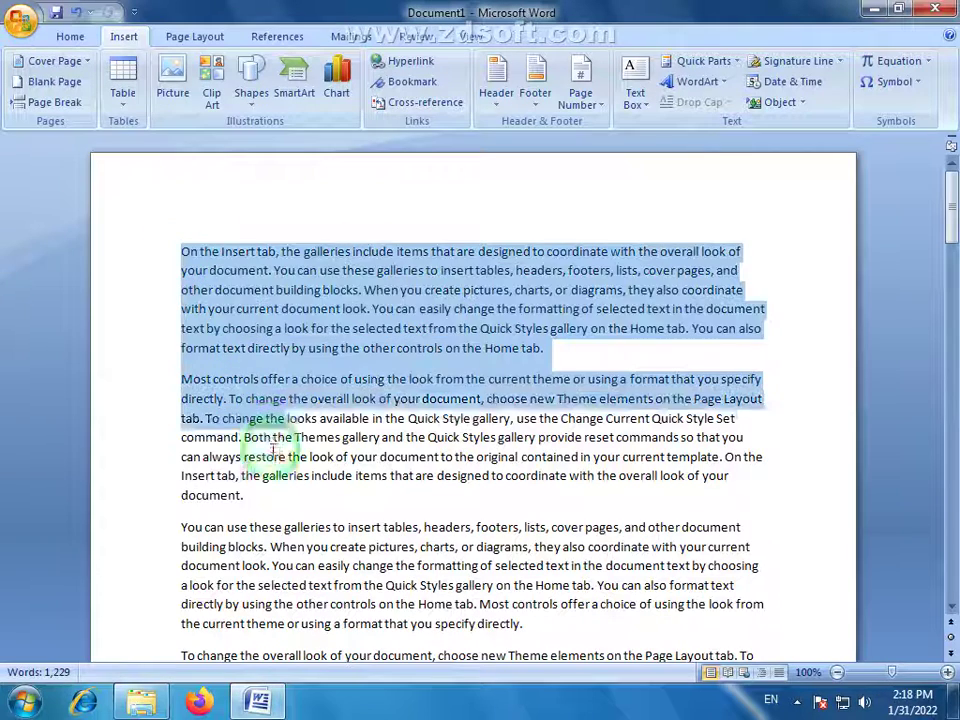
{"action": "left_click", "coordinate": [542, 477]}
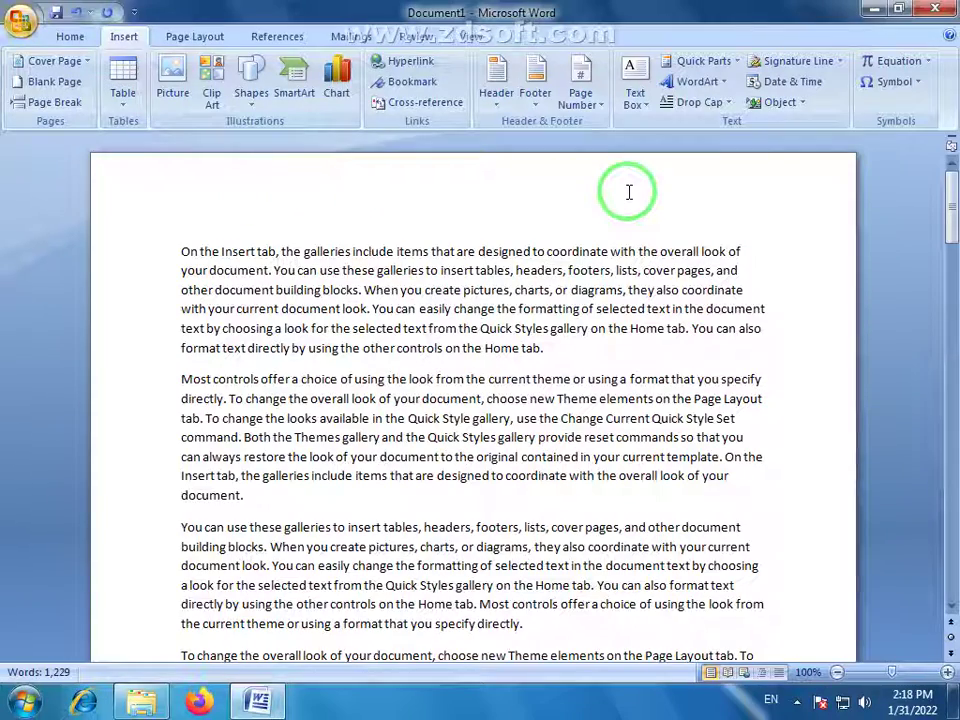
{"action": "scroll", "coordinate": [632, 225], "scroll_direction": "down", "scroll_amount": 5}
{"action": "scroll", "coordinate": [580, 275], "scroll_direction": "down", "scroll_amount": 5}
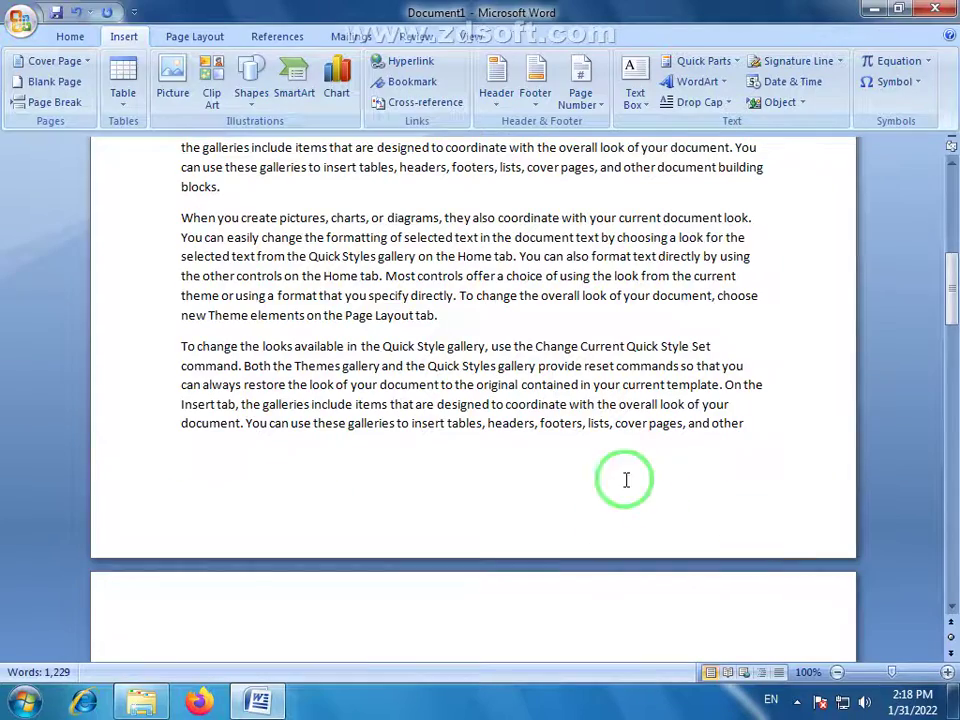
{"action": "scroll", "coordinate": [626, 480], "scroll_direction": "up", "scroll_amount": 3}
{"action": "scroll", "coordinate": [606, 476], "scroll_direction": "up", "scroll_amount": 3}
{"action": "scroll", "coordinate": [621, 467], "scroll_direction": "up", "scroll_amount": 3}
{"action": "scroll", "coordinate": [620, 485], "scroll_direction": "up", "scroll_amount": 2}
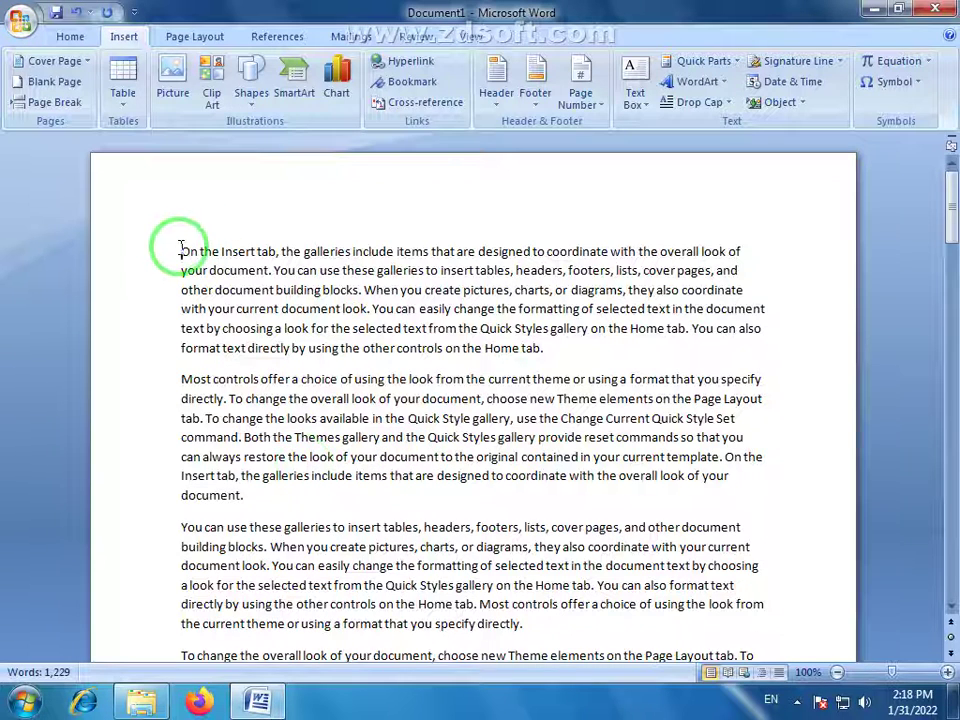
{"action": "mouse_move", "coordinate": [180, 248]}
{"action": "left_mouse_down"}
{"action": "mouse_move", "coordinate": [211, 343]}
{"action": "mouse_move", "coordinate": [285, 499]}
{"action": "left_mouse_up"}
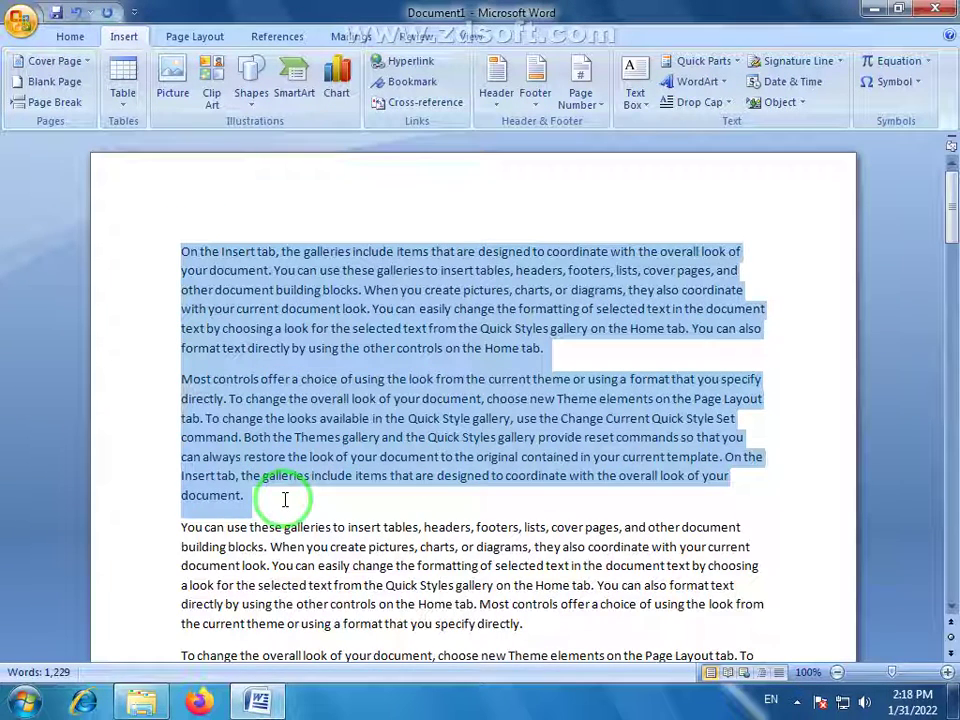
{"action": "left_click", "coordinate": [285, 499]}
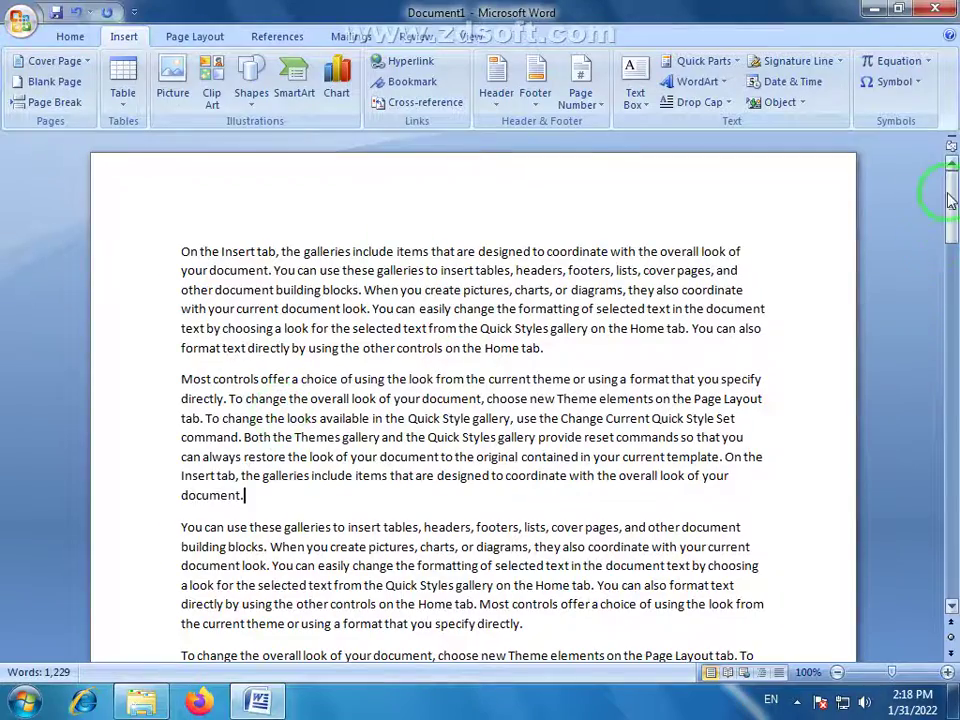
{"action": "left_click_drag", "start_coordinate": [950, 200], "coordinate": [950, 196]}
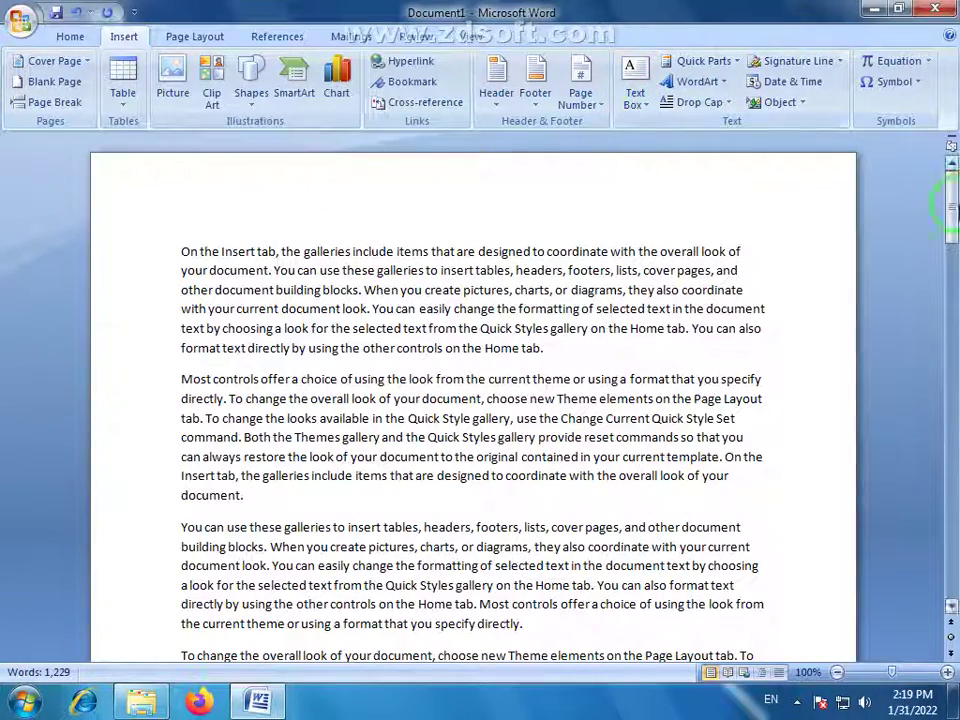
{"action": "mouse_move", "coordinate": [950, 205]}
{"action": "left_mouse_down"}
{"action": "mouse_move", "coordinate": [952, 340]}
{"action": "mouse_move", "coordinate": [947, 190]}
{"action": "left_mouse_up"}
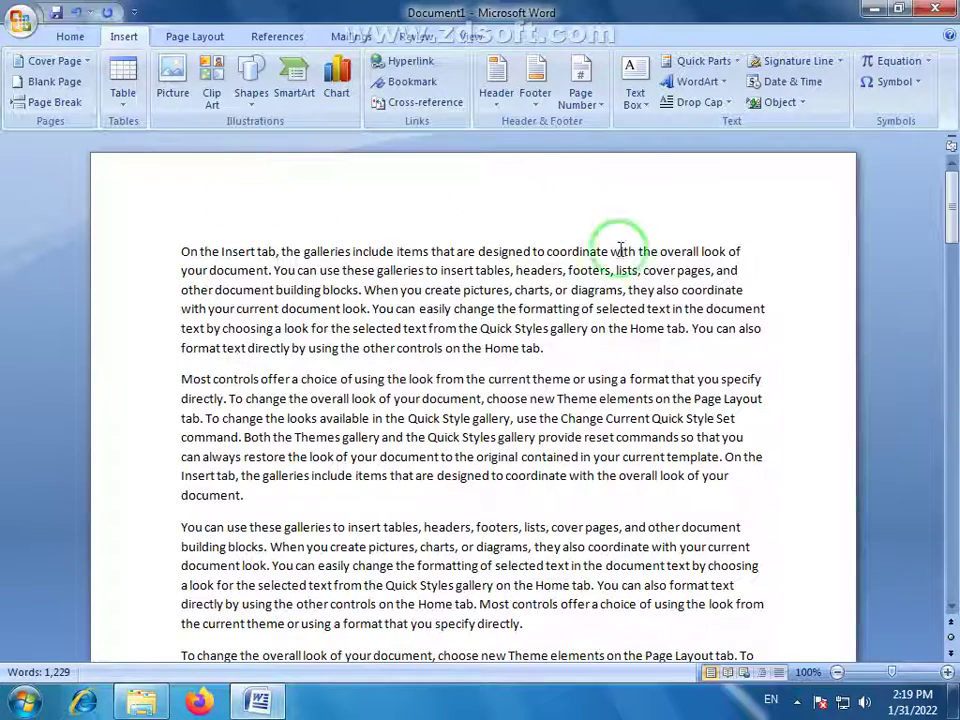
{"action": "scroll", "coordinate": [600, 240], "scroll_direction": "down", "scroll_amount": 4}
{"action": "scroll", "coordinate": [585, 231], "scroll_direction": "down", "scroll_amount": 3}
{"action": "scroll", "coordinate": [583, 236], "scroll_direction": "down", "scroll_amount": 5}
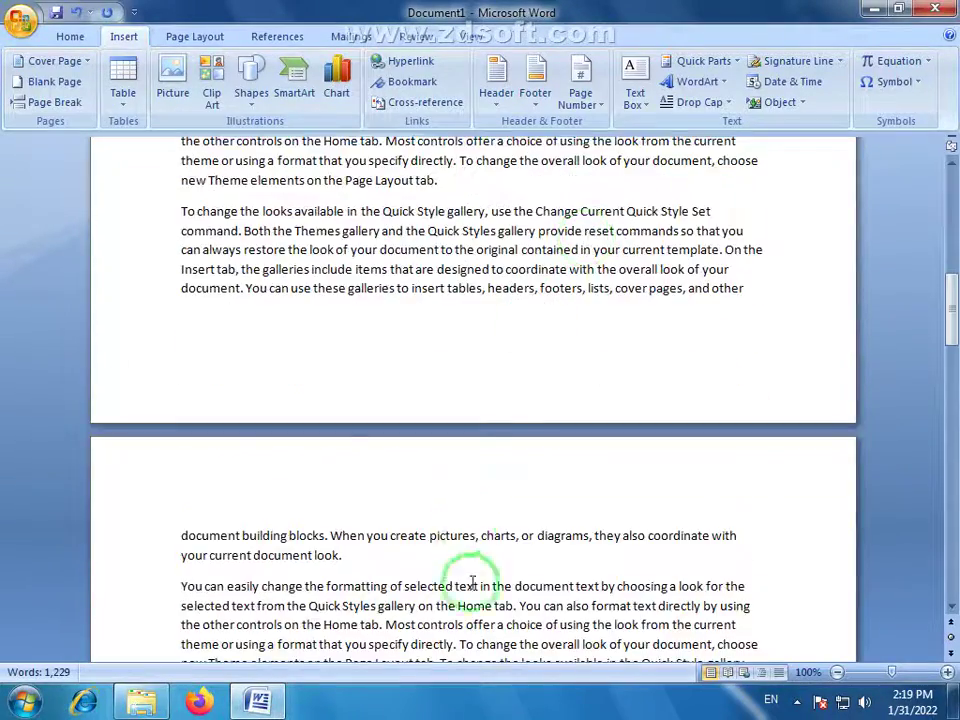
{"action": "scroll", "coordinate": [510, 430], "scroll_direction": "down", "scroll_amount": 6}
{"action": "scroll", "coordinate": [514, 410], "scroll_direction": "up", "scroll_amount": 3}
{"action": "scroll", "coordinate": [518, 424], "scroll_direction": "up", "scroll_amount": 7}
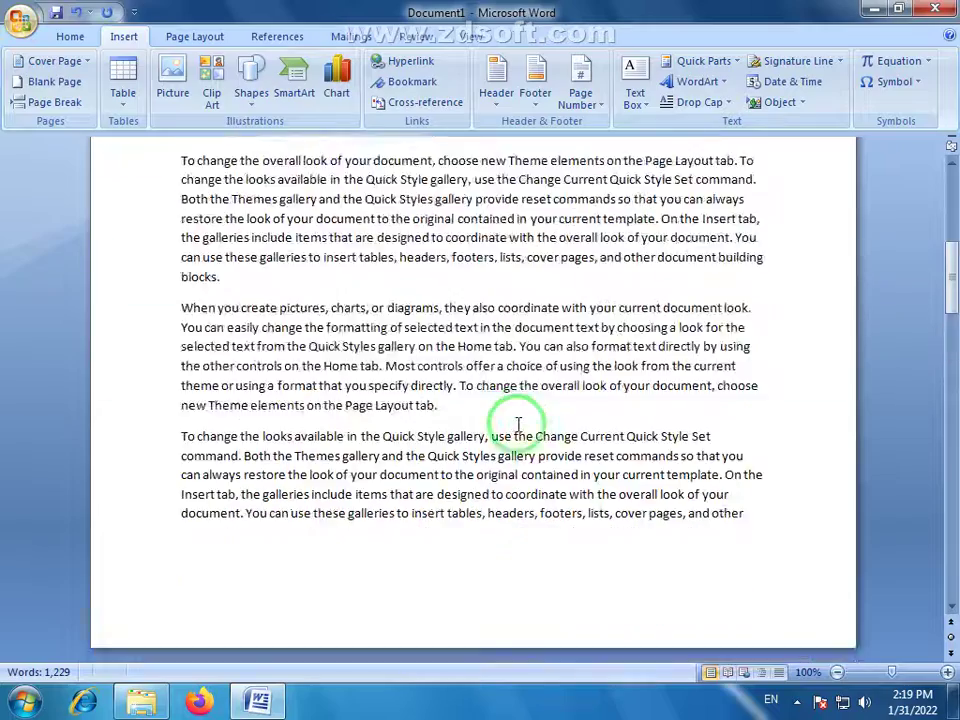
{"action": "scroll", "coordinate": [516, 423], "scroll_direction": "down", "scroll_amount": 8}
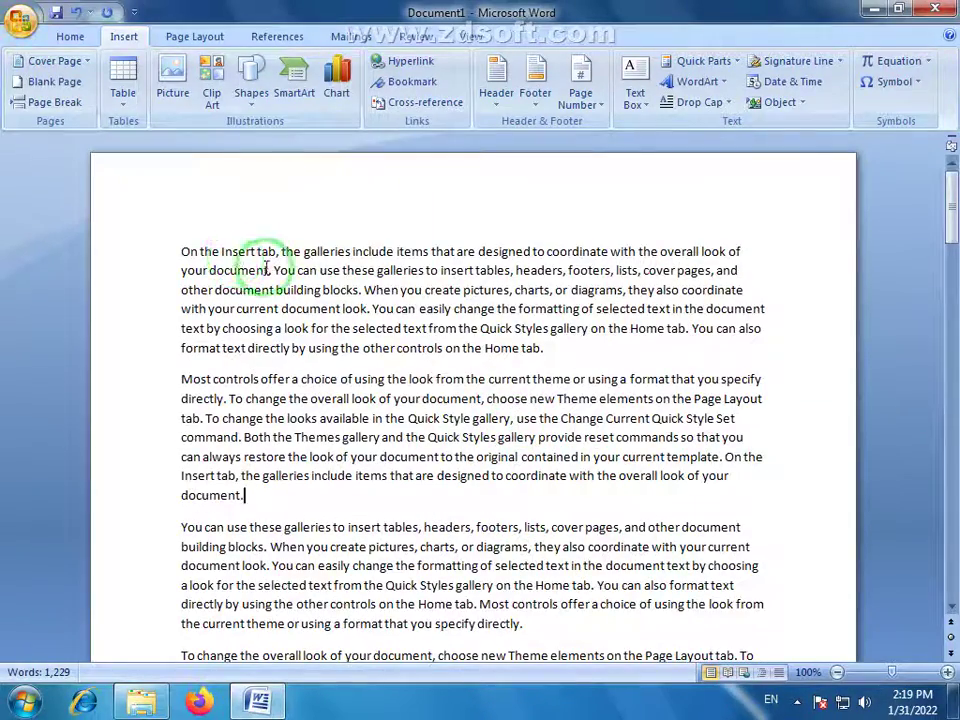
{"action": "left_click_drag", "start_coordinate": [183, 252], "coordinate": [326, 262]}
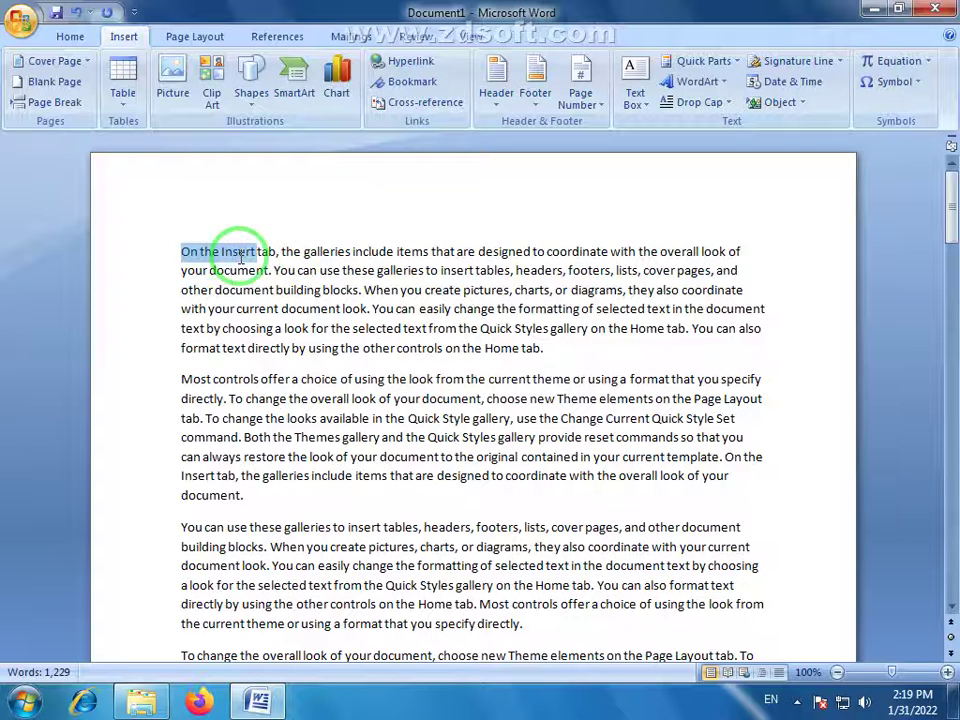
{"action": "left_click", "coordinate": [322, 251]}
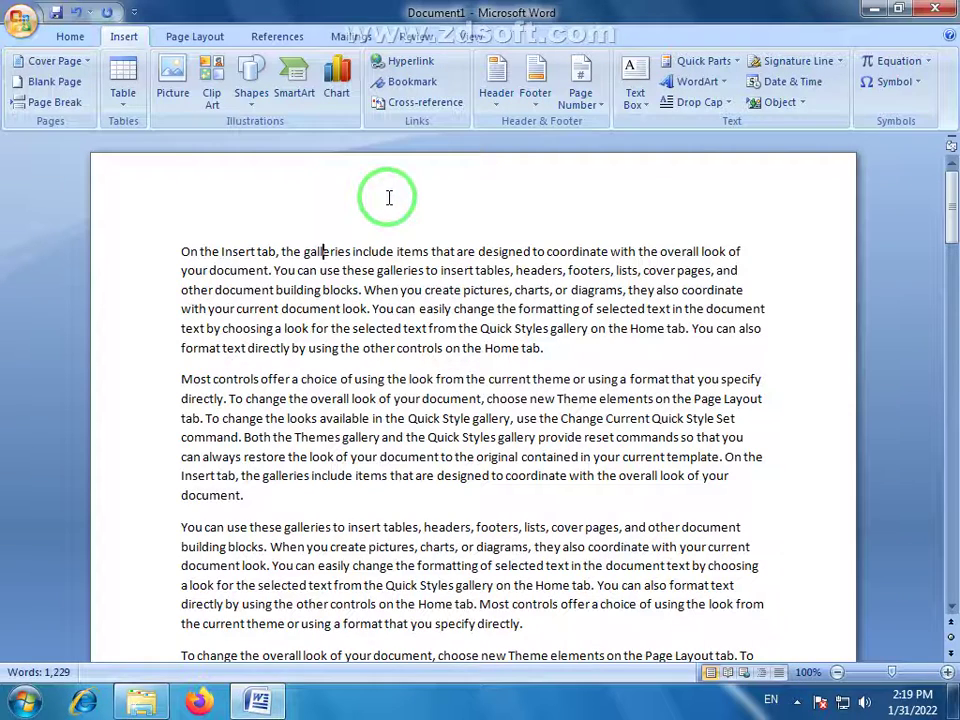
{"action": "double_click", "coordinate": [389, 197]}
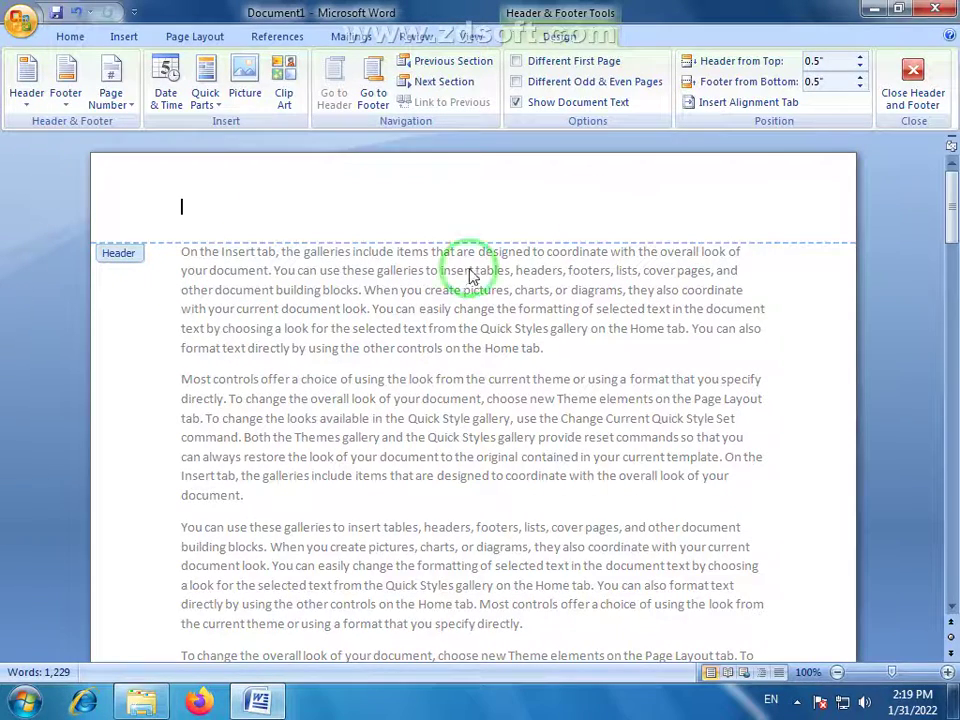
{"action": "scroll", "coordinate": [462, 275], "scroll_direction": "down", "scroll_amount": 3}
{"action": "scroll", "coordinate": [458, 290], "scroll_direction": "down", "scroll_amount": 3}
{"action": "scroll", "coordinate": [460, 297], "scroll_direction": "down", "scroll_amount": 3}
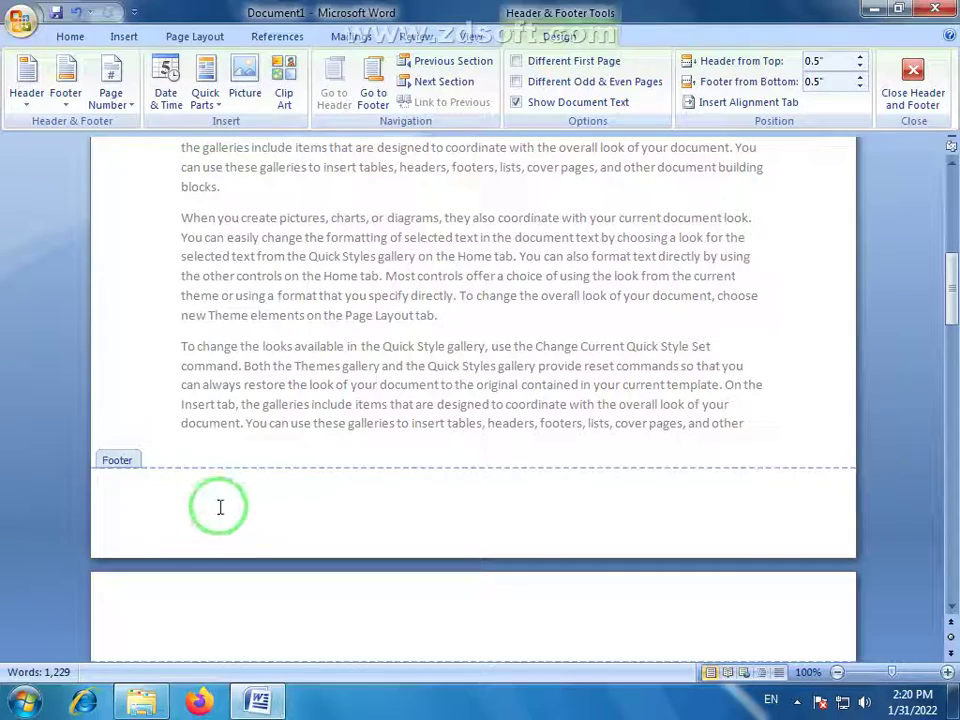
{"action": "scroll", "coordinate": [471, 428], "scroll_direction": "up", "scroll_amount": 3}
{"action": "scroll", "coordinate": [467, 418], "scroll_direction": "up", "scroll_amount": 8}
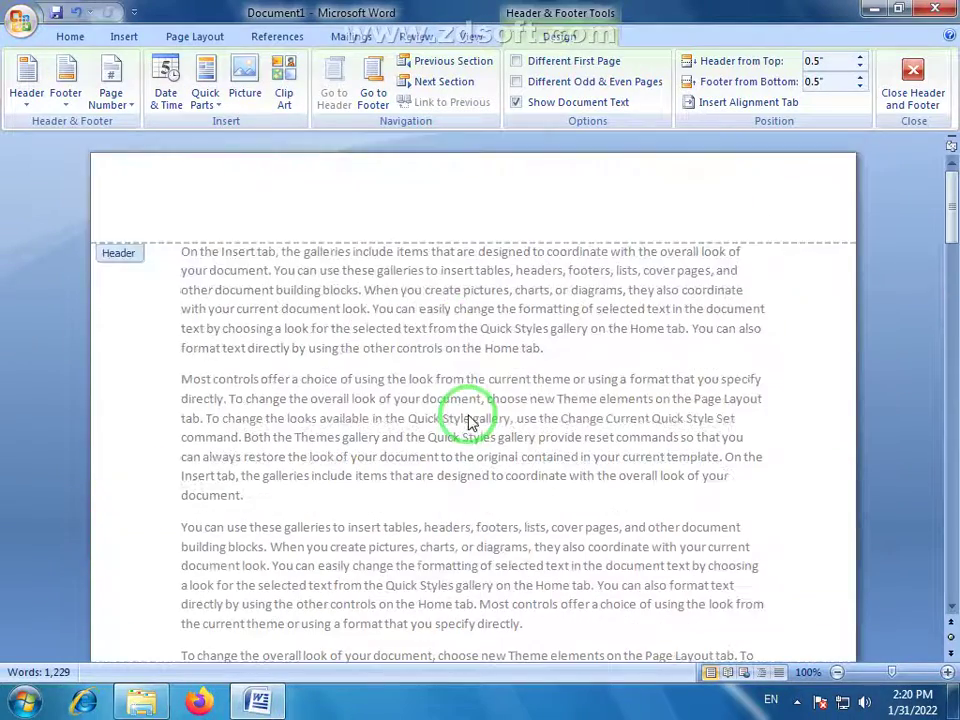
{"action": "double_click", "coordinate": [405, 303]}
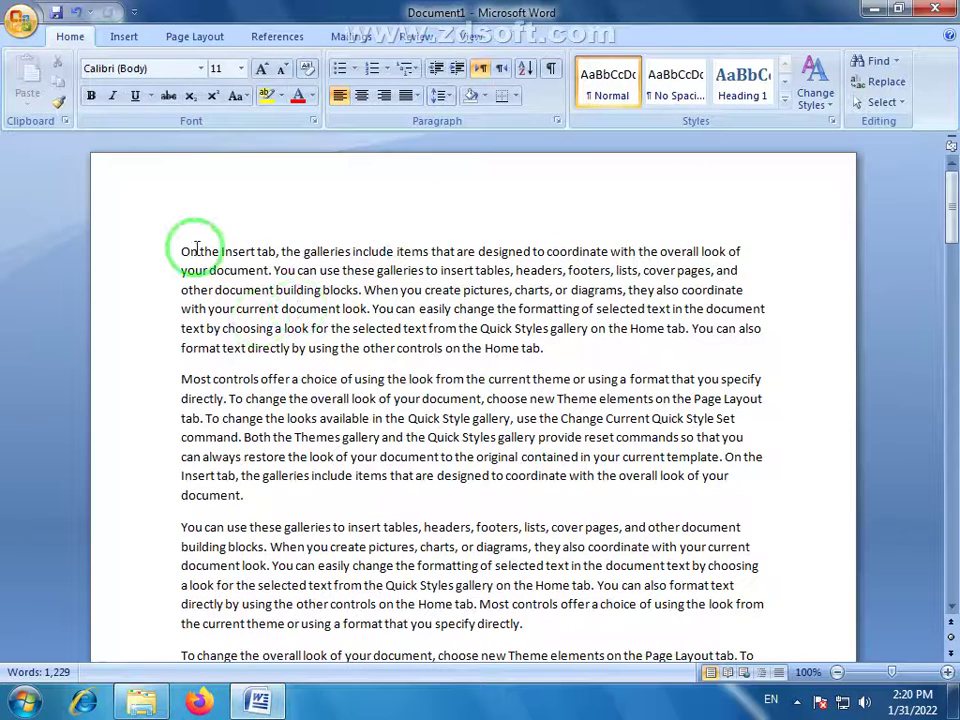
Insert the Puzzle (Even Page) design from the built-in header gallery
{"action": "left_click", "coordinate": [182, 251]}
{"action": "left_click", "coordinate": [124, 37]}
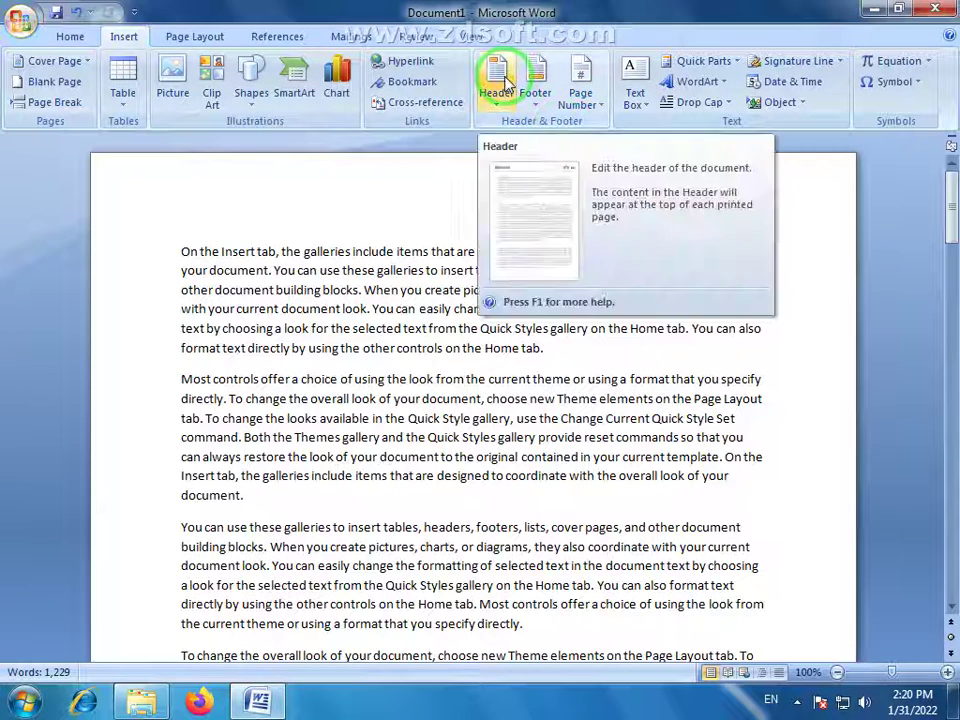
{"action": "left_click", "coordinate": [500, 111]}
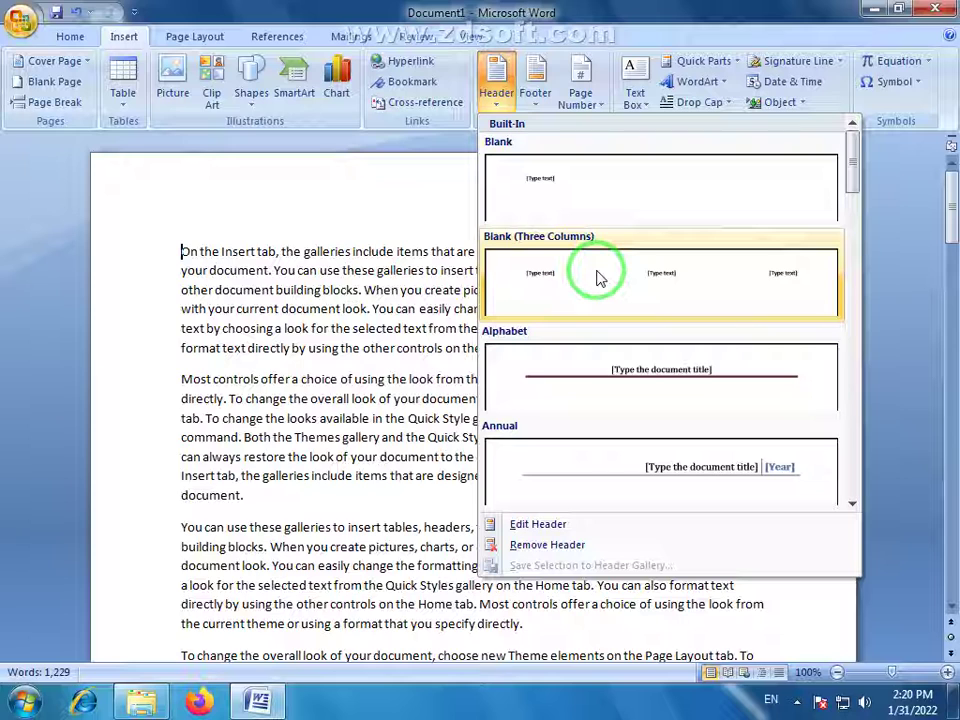
{"action": "scroll", "coordinate": [606, 257], "scroll_direction": "down", "scroll_amount": 3}
{"action": "scroll", "coordinate": [643, 213], "scroll_direction": "up", "scroll_amount": 3}
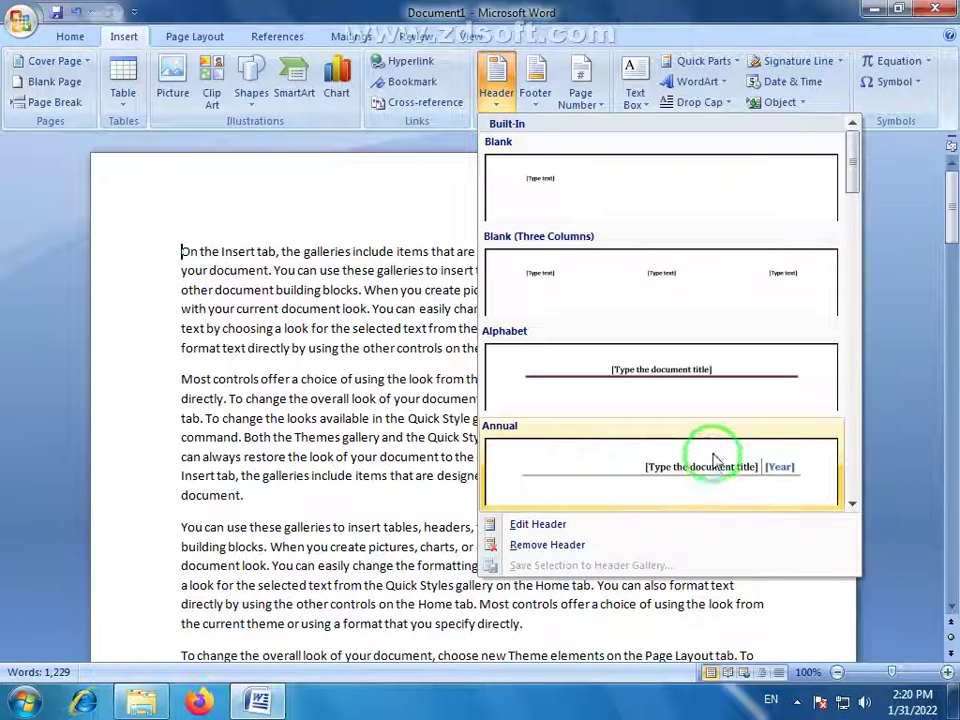
{"action": "scroll", "coordinate": [708, 380], "scroll_direction": "down", "scroll_amount": 3}
{"action": "scroll", "coordinate": [750, 375], "scroll_direction": "down", "scroll_amount": 3}
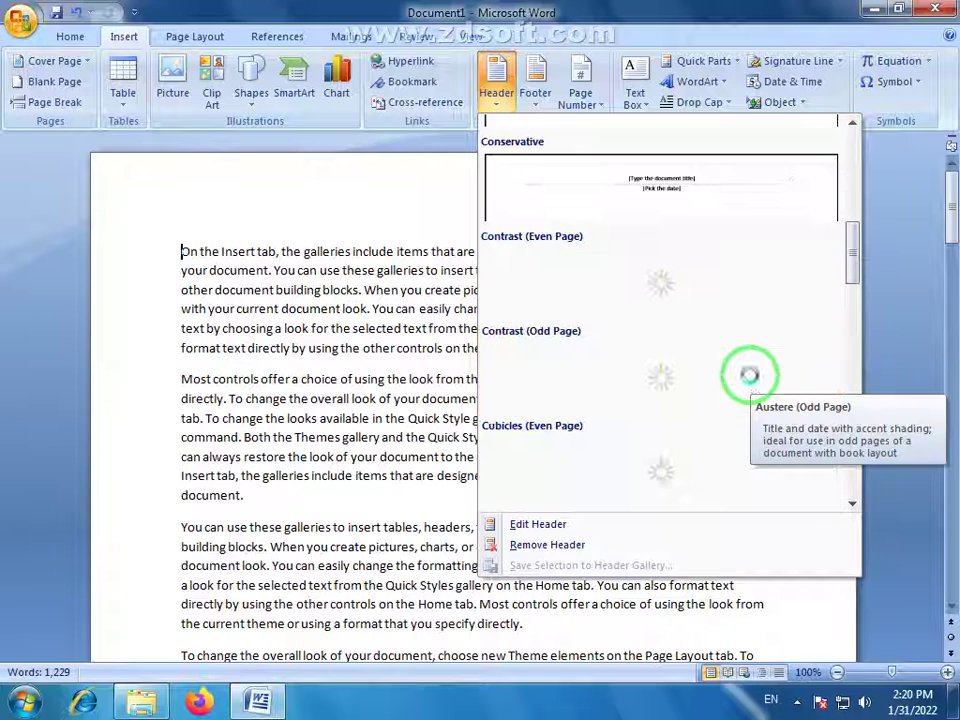
{"action": "scroll", "coordinate": [718, 345], "scroll_direction": "down", "scroll_amount": 3}
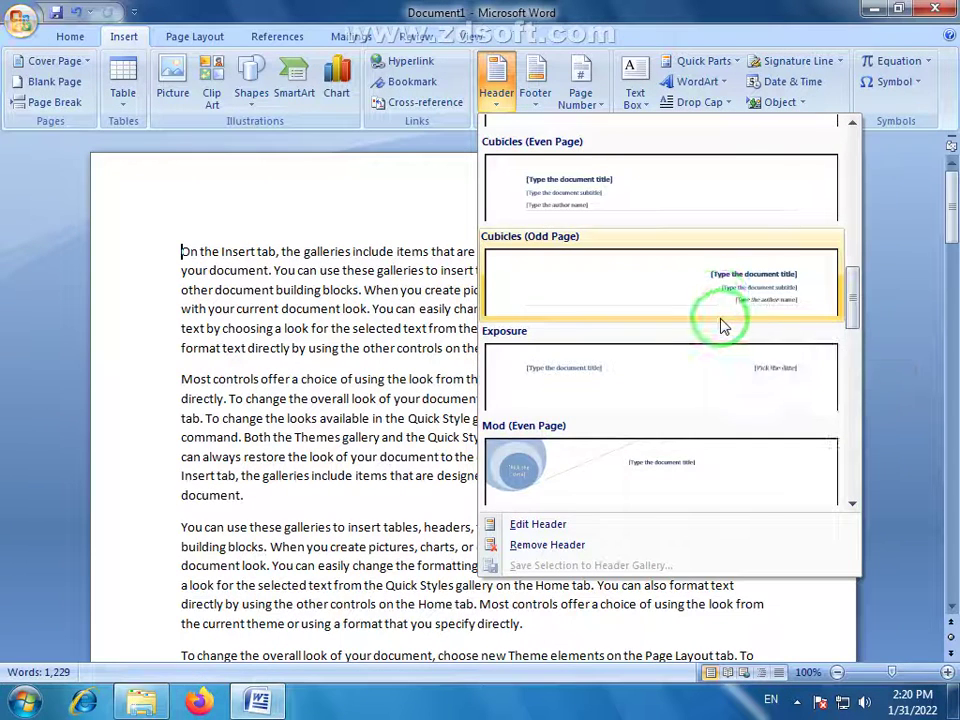
{"action": "scroll", "coordinate": [660, 300], "scroll_direction": "down", "scroll_amount": 3}
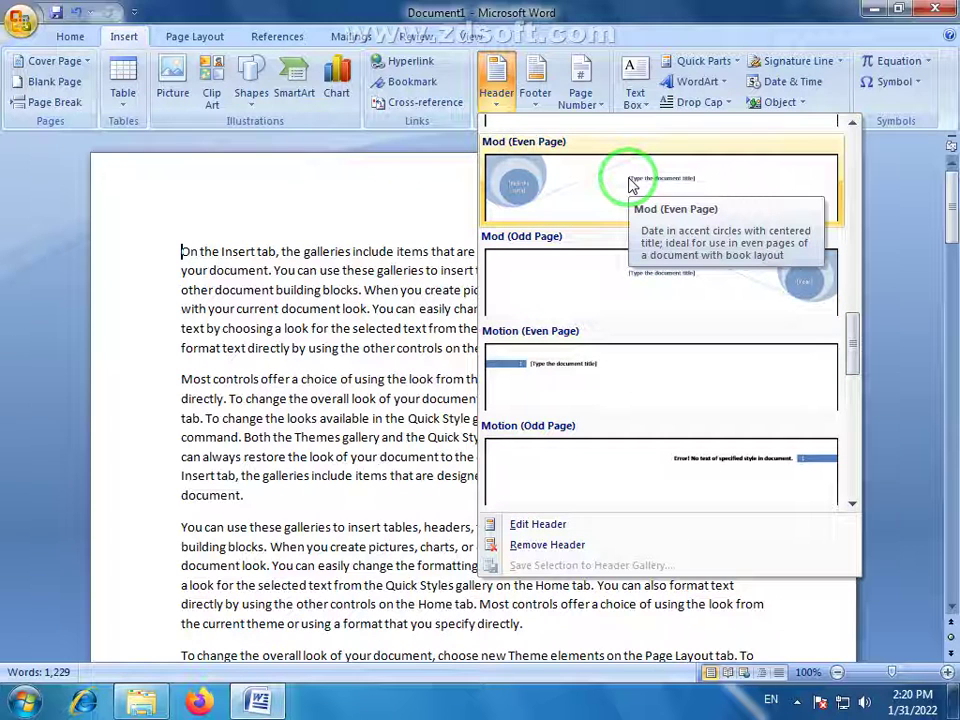
{"action": "scroll", "coordinate": [640, 195], "scroll_direction": "down", "scroll_amount": 3}
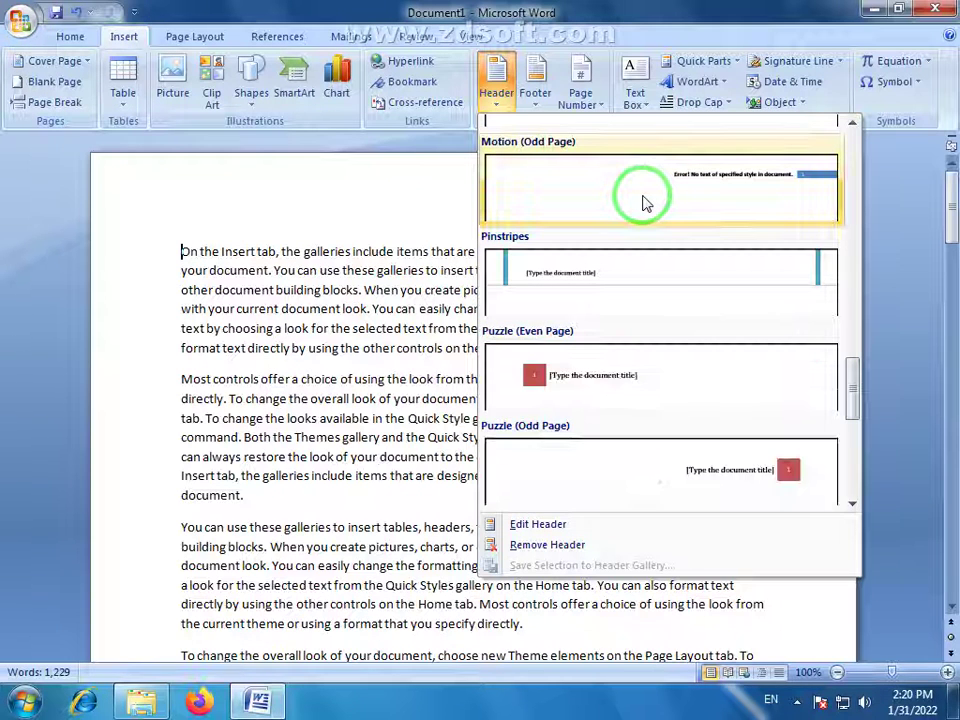
{"action": "left_click", "coordinate": [621, 379]}
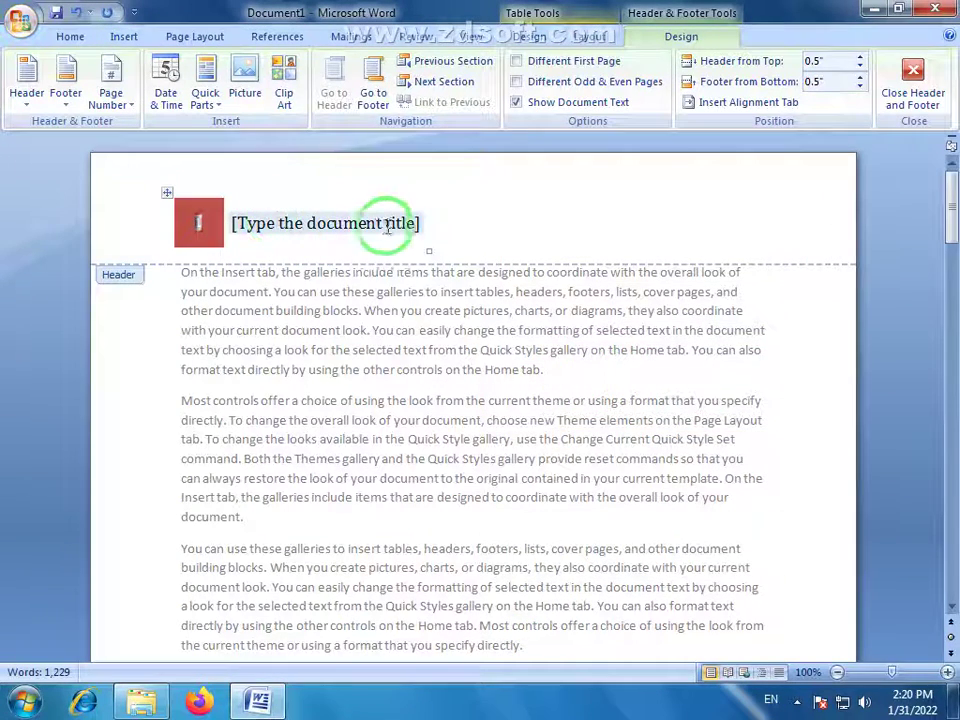
Replace the header's [Type the document title] placeholder with PRIME COMPUTER COLLEGE
{"action": "left_click_drag", "start_coordinate": [420, 222], "coordinate": [198, 222]}
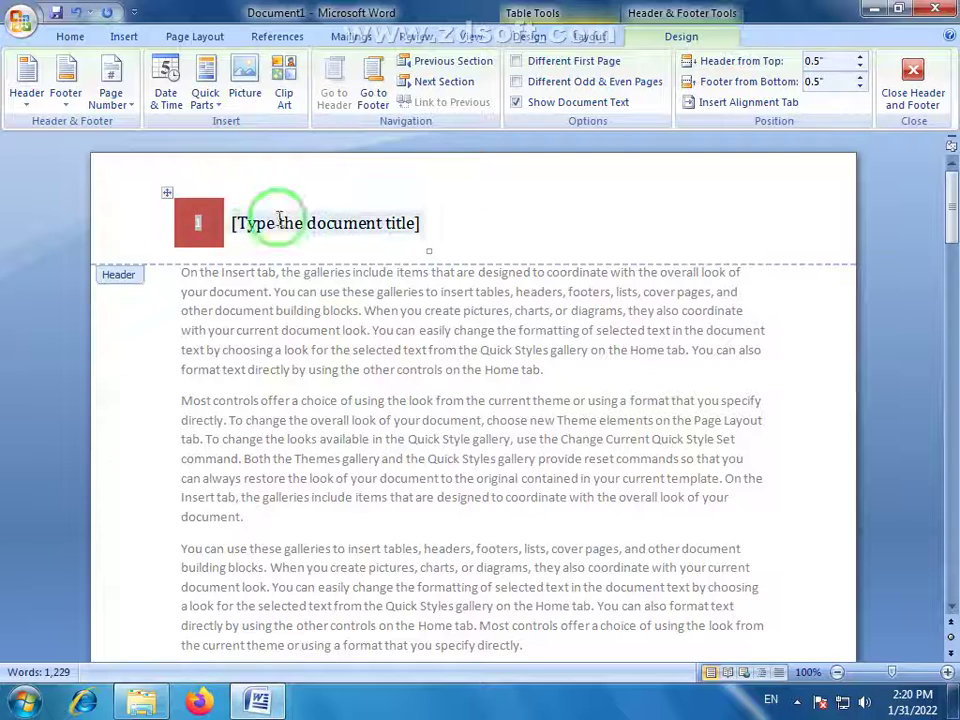
{"action": "left_click", "coordinate": [199, 222]}
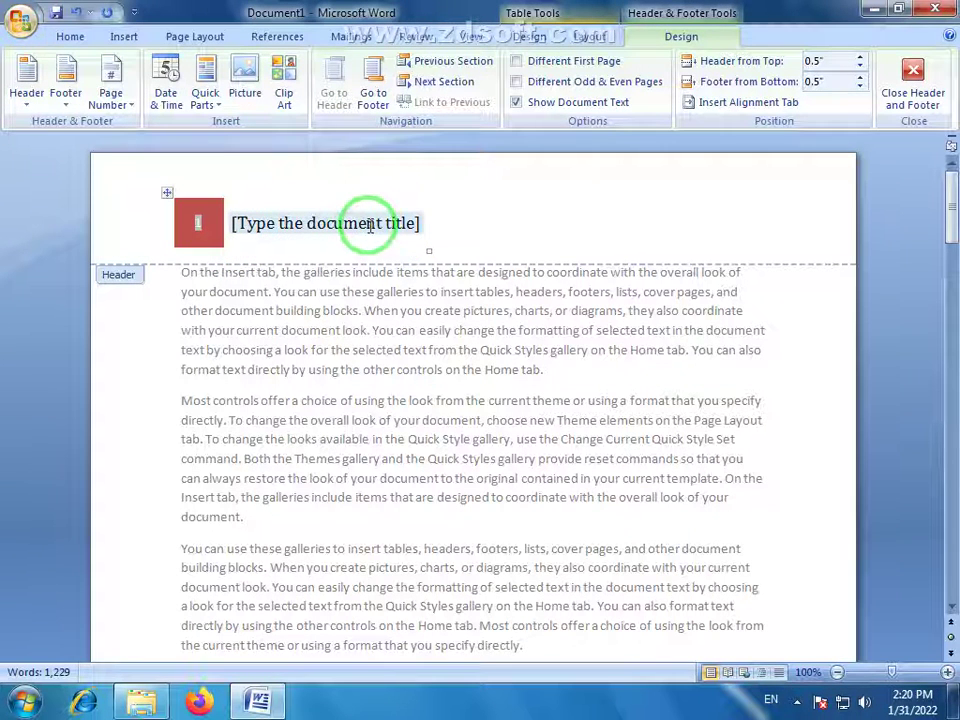
{"action": "left_click", "coordinate": [371, 224]}
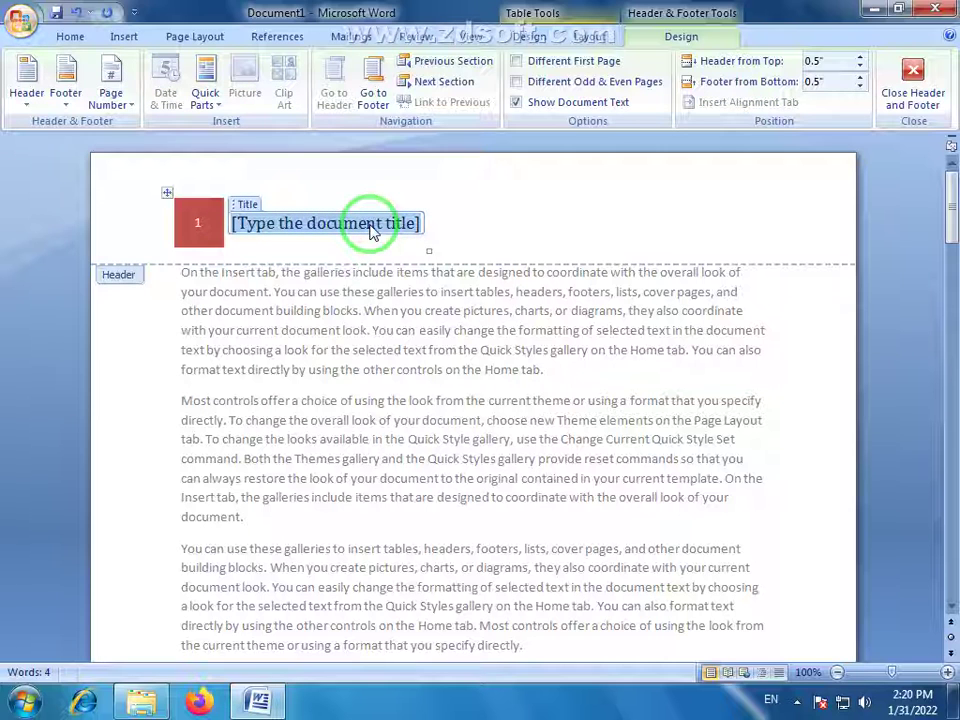
{"action": "type", "text": "PRIME COMPUTER COLLEGE"}
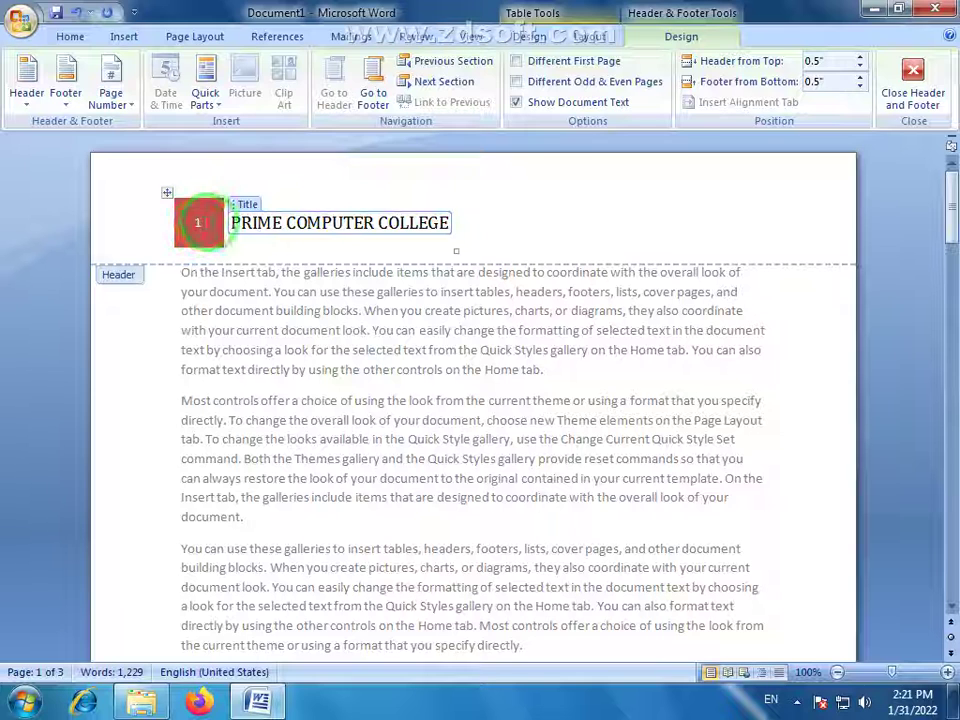
Close the header and scroll through every page to confirm the PRIME COMPUTER COLLEGE header
{"action": "double_click", "coordinate": [700, 315]}
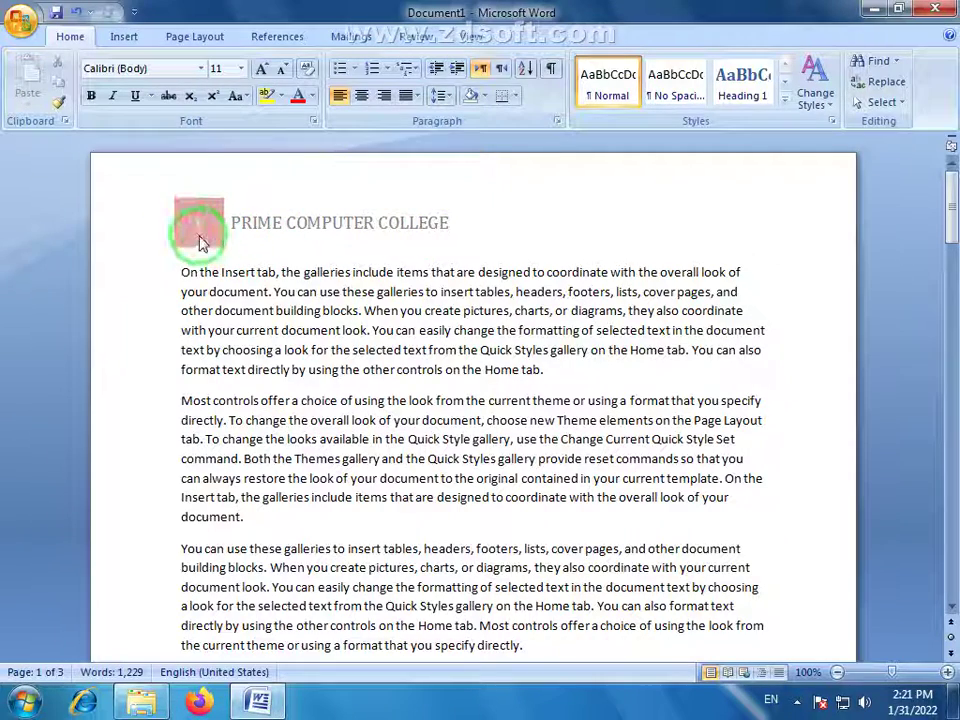
{"action": "scroll", "coordinate": [199, 242], "scroll_direction": "down", "scroll_amount": 3}
{"action": "scroll", "coordinate": [236, 253], "scroll_direction": "down", "scroll_amount": 4}
{"action": "scroll", "coordinate": [229, 253], "scroll_direction": "down", "scroll_amount": 3}
{"action": "scroll", "coordinate": [204, 257], "scroll_direction": "down", "scroll_amount": 2}
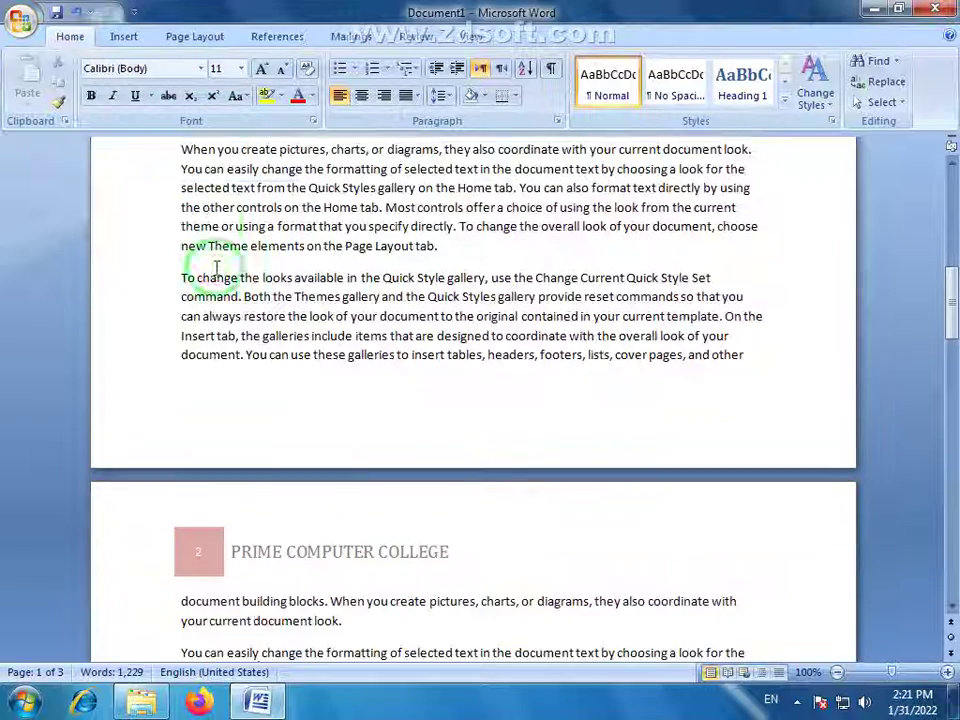
{"action": "scroll", "coordinate": [216, 268], "scroll_direction": "down", "scroll_amount": 2}
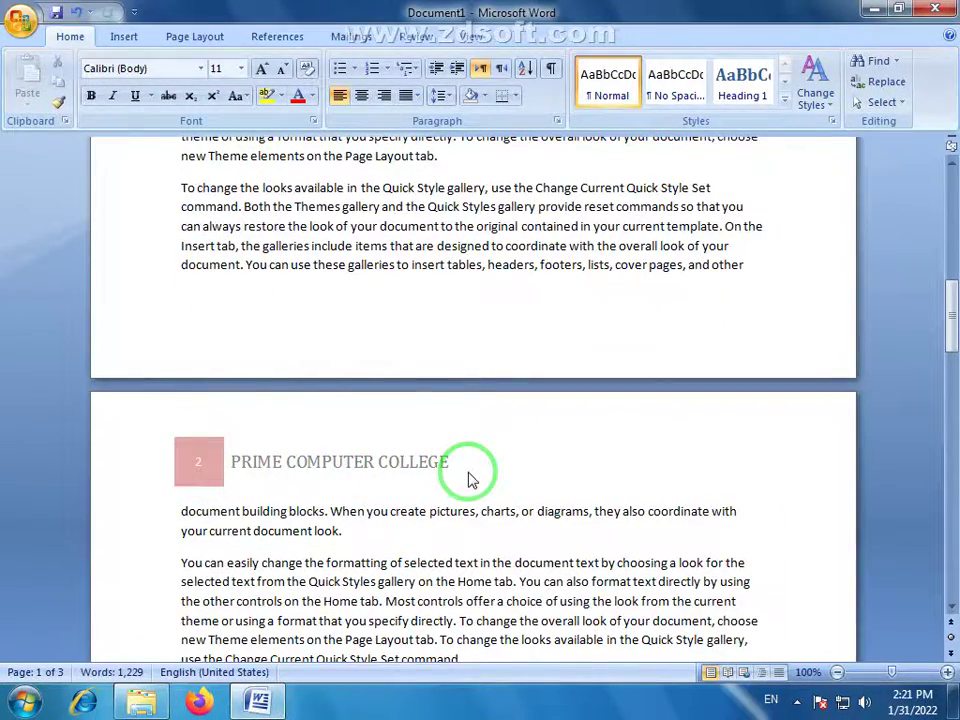
{"action": "scroll", "coordinate": [450, 467], "scroll_direction": "down", "scroll_amount": 4}
{"action": "scroll", "coordinate": [439, 450], "scroll_direction": "down", "scroll_amount": 6}
{"action": "scroll", "coordinate": [439, 456], "scroll_direction": "down", "scroll_amount": 6}
{"action": "scroll", "coordinate": [439, 456], "scroll_direction": "down", "scroll_amount": 3}
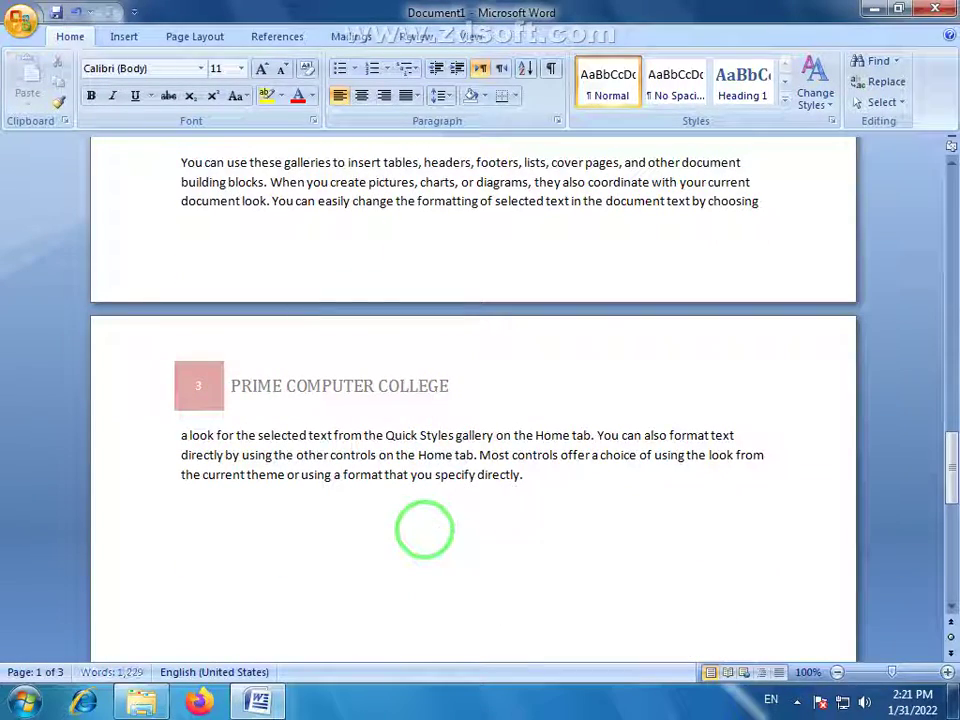
{"action": "scroll", "coordinate": [424, 530], "scroll_direction": "down", "scroll_amount": 3}
{"action": "scroll", "coordinate": [424, 530], "scroll_direction": "down", "scroll_amount": 2}
{"action": "scroll", "coordinate": [424, 530], "scroll_direction": "down", "scroll_amount": 3}
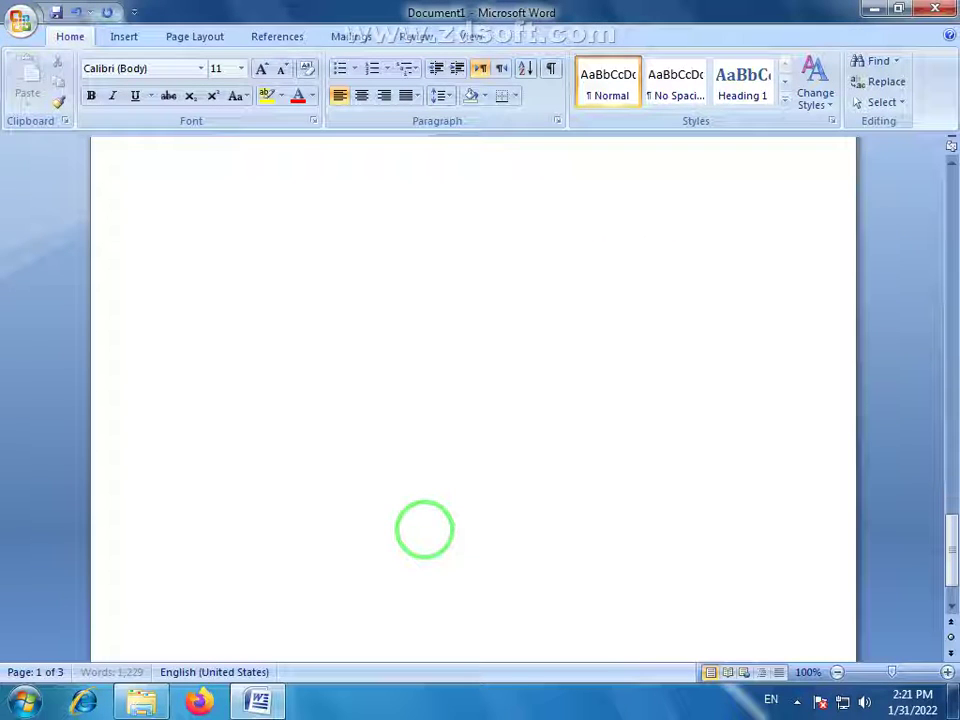
{"action": "scroll", "coordinate": [424, 530], "scroll_direction": "down", "scroll_amount": 3}
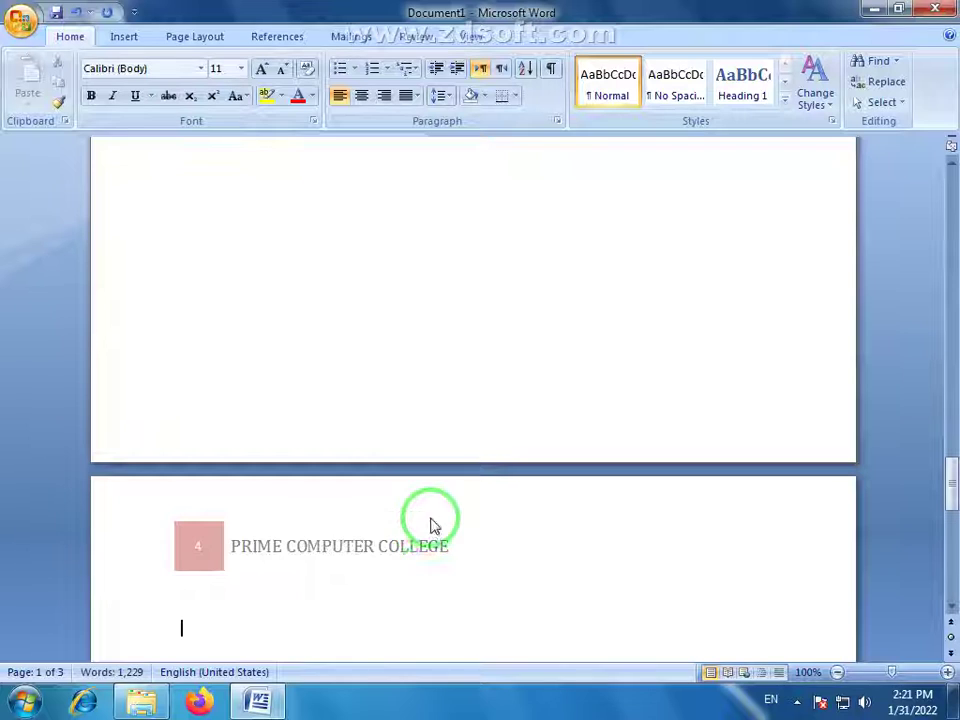
{"action": "scroll", "coordinate": [431, 518], "scroll_direction": "down", "scroll_amount": 2}
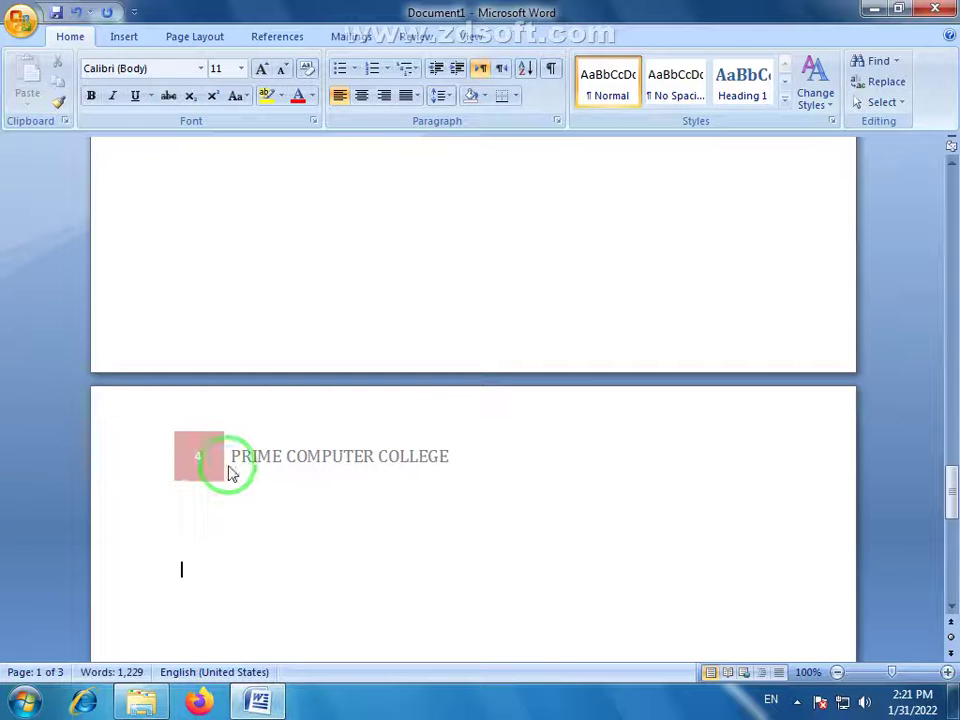
Return to the top of the document
{"action": "left_click", "coordinate": [195, 472]}
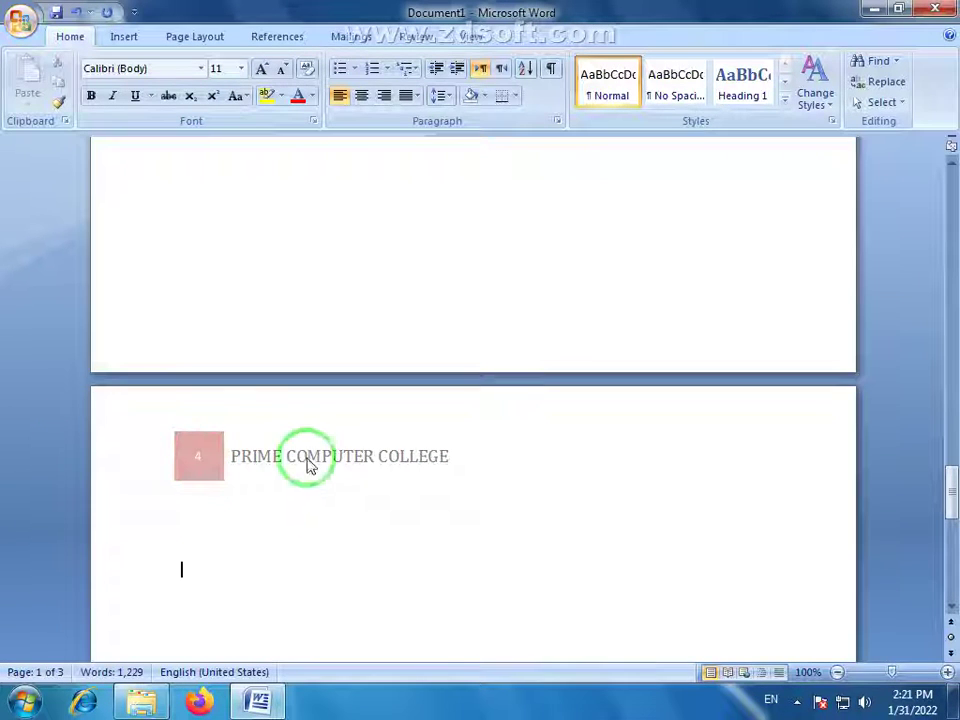
{"action": "scroll", "coordinate": [401, 473], "scroll_direction": "up", "scroll_amount": 2}
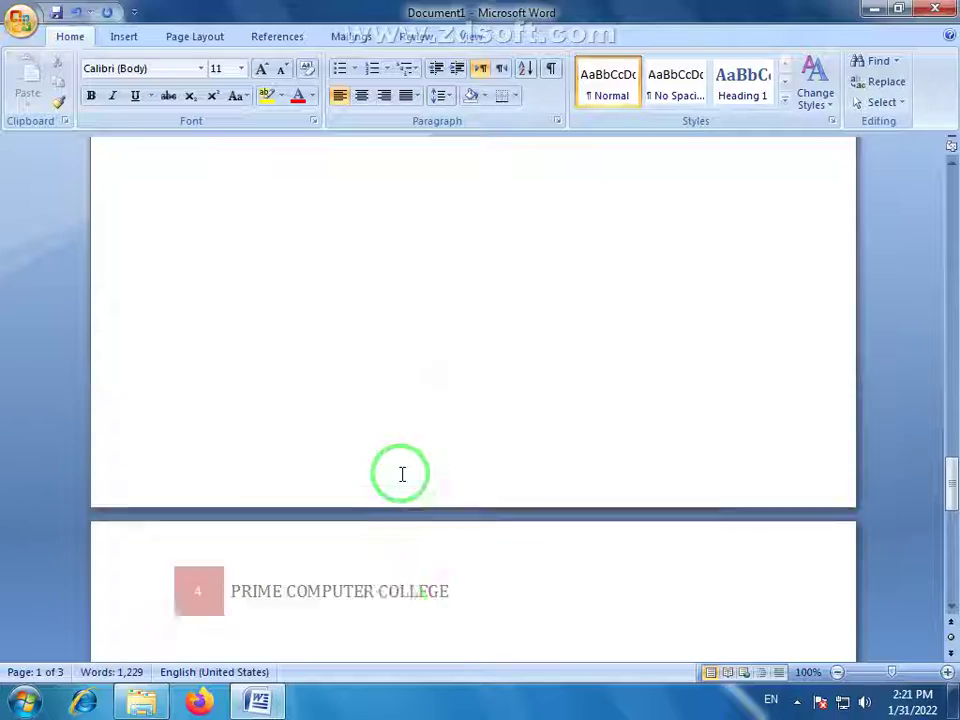
{"action": "scroll", "coordinate": [401, 473], "scroll_direction": "up", "scroll_amount": 3}
{"action": "scroll", "coordinate": [401, 473], "scroll_direction": "up", "scroll_amount": 8}
{"action": "left_click_drag", "start_coordinate": [953, 398], "coordinate": [951, 165]}
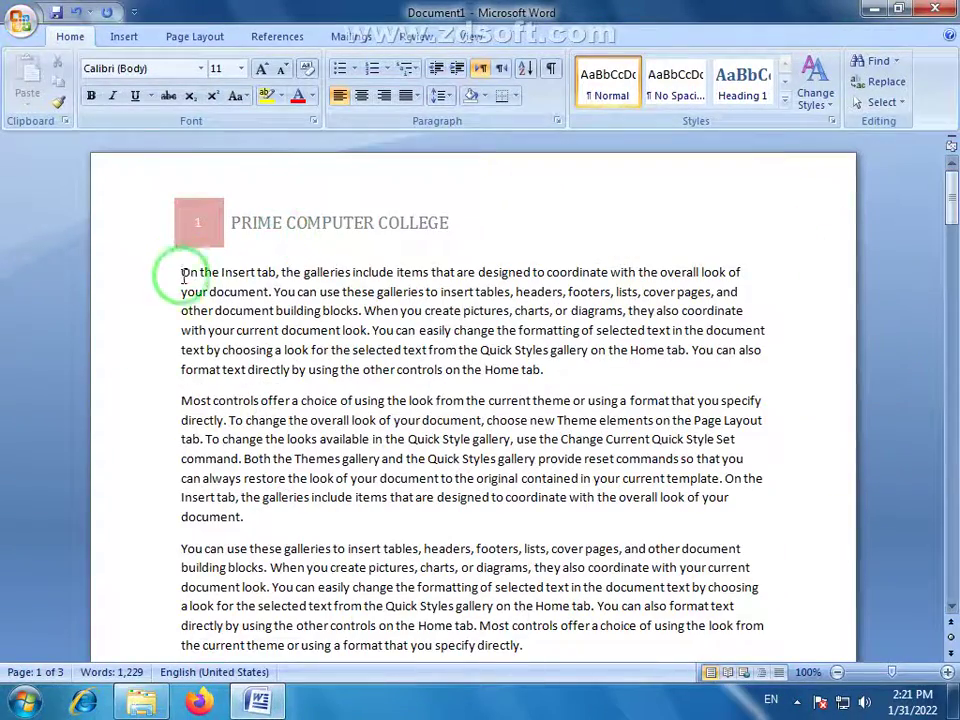
Make all the document text 14 pt and justified
{"action": "double_click", "coordinate": [186, 272]}
{"action": "left_click", "coordinate": [233, 300]}
{"action": "key", "text": "ctrl+a"}
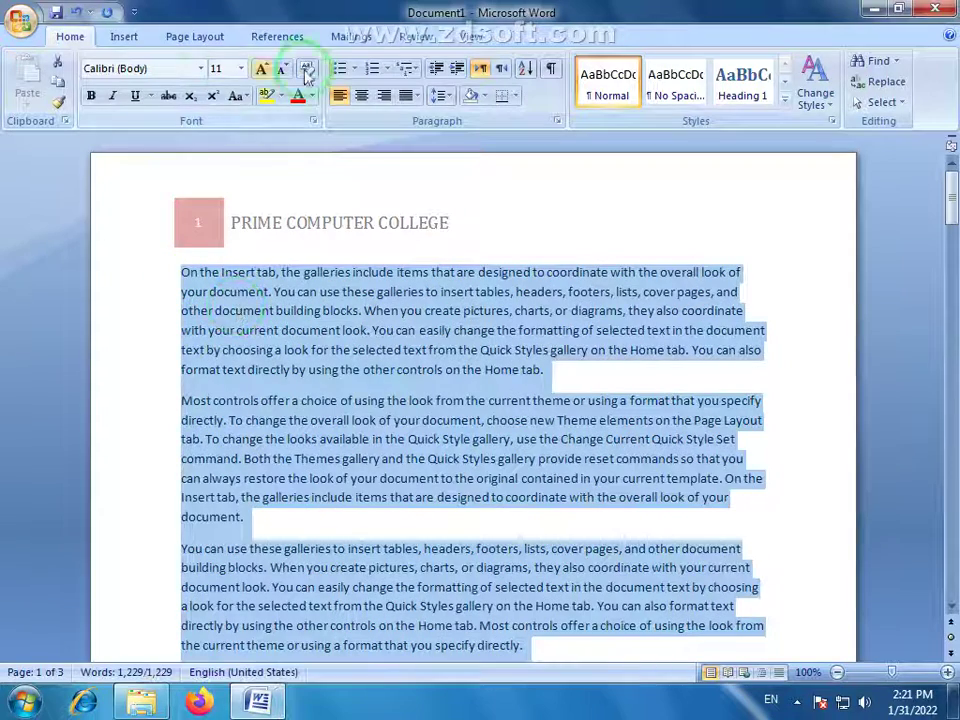
{"action": "left_click", "coordinate": [260, 69]}
{"action": "left_click", "coordinate": [260, 69]}
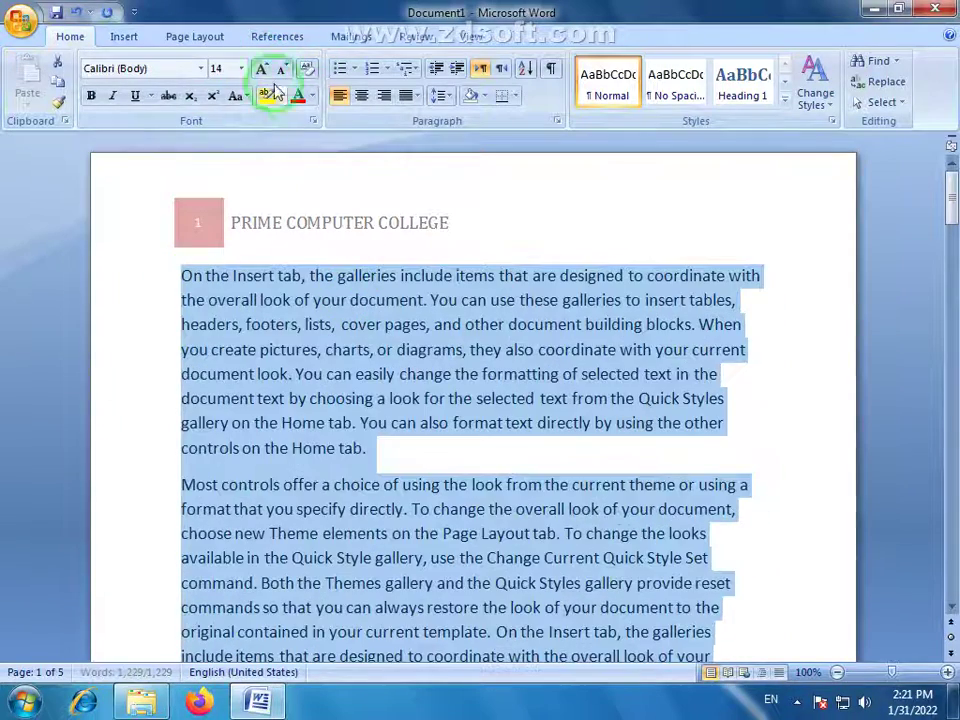
{"action": "left_click", "coordinate": [428, 96]}
{"action": "left_click", "coordinate": [437, 120]}
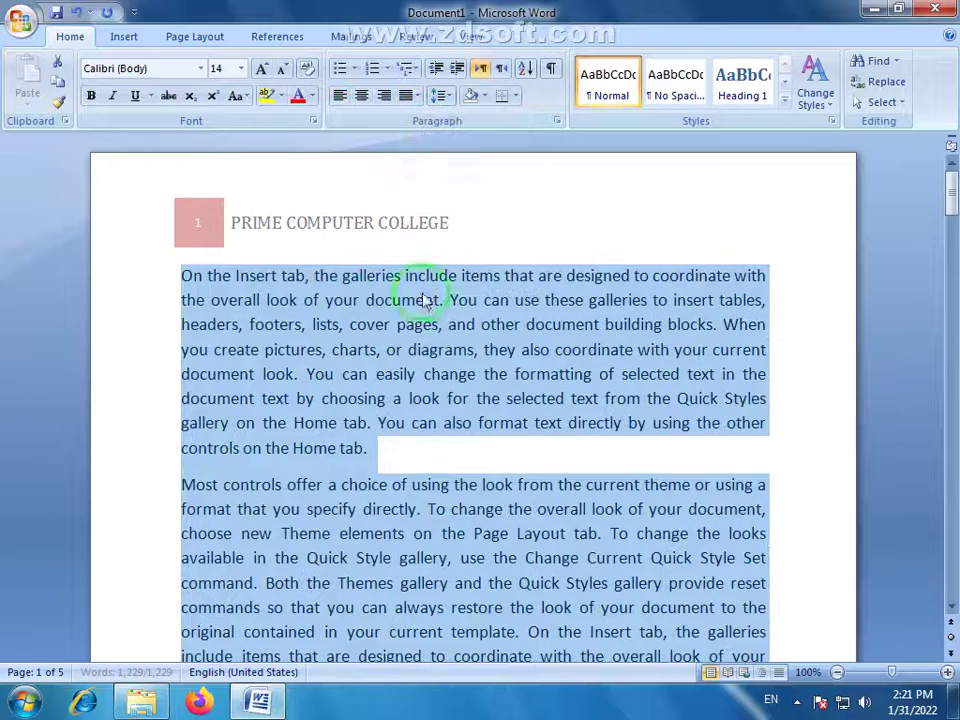
{"action": "left_click", "coordinate": [427, 300]}
Replace the word 'charts' in the first paragraph with SHFG
{"action": "left_click_drag", "start_coordinate": [178, 275], "coordinate": [363, 452]}
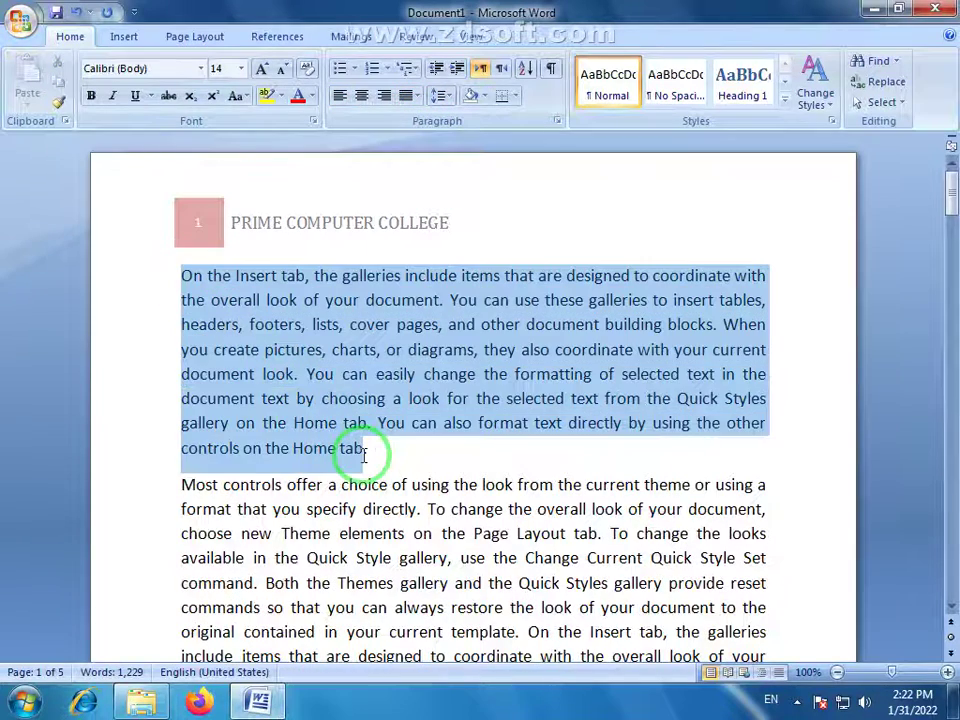
{"action": "left_click", "coordinate": [325, 374]}
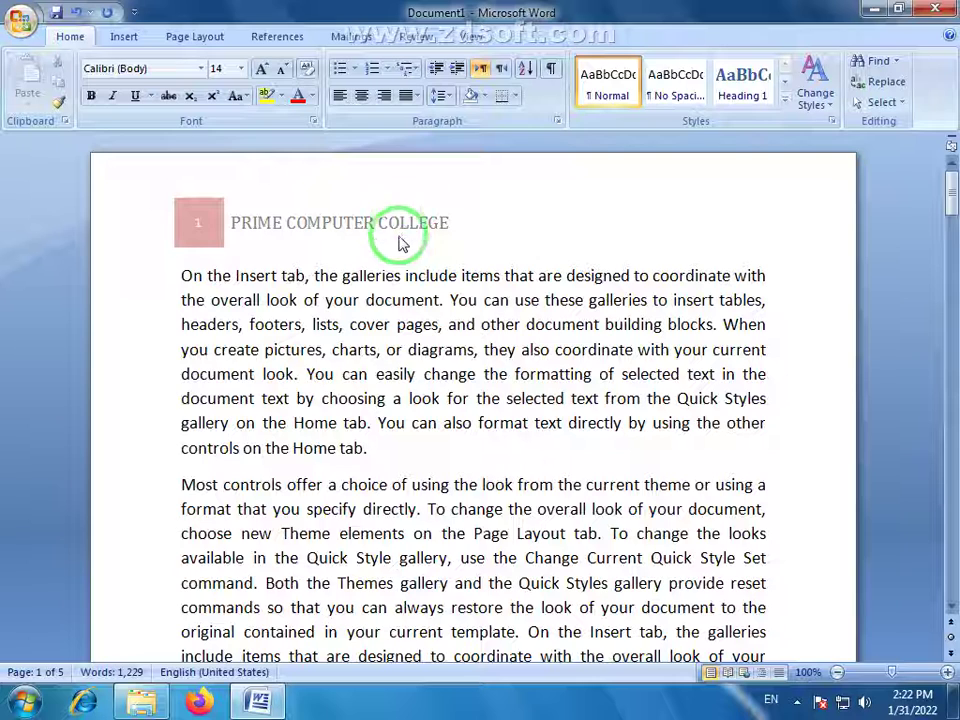
{"action": "left_click_drag", "start_coordinate": [181, 275], "coordinate": [302, 352]}
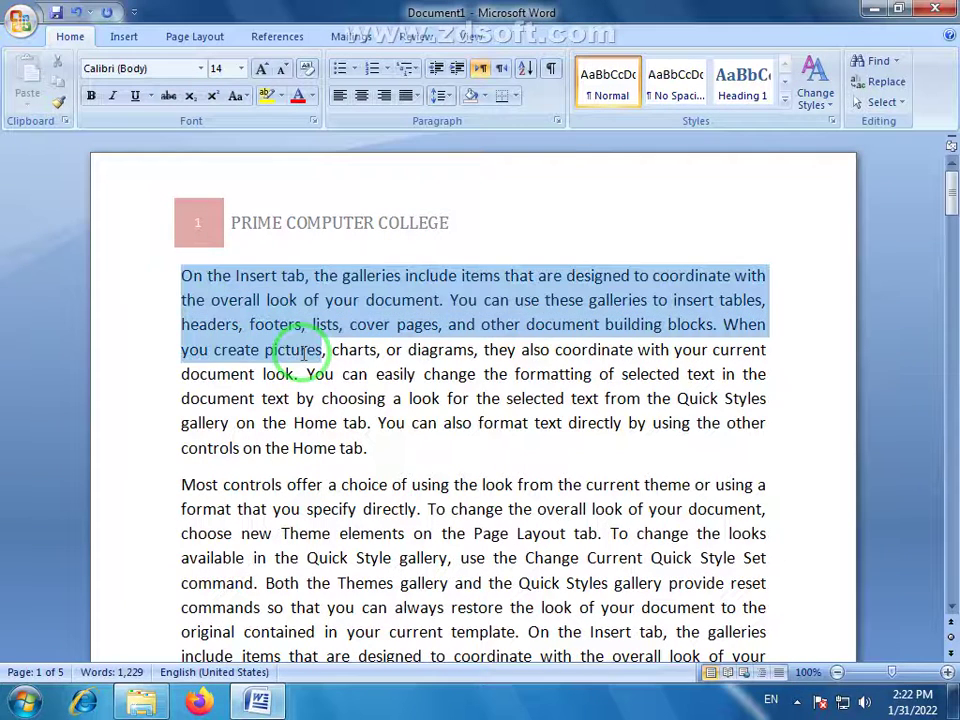
{"action": "left_click", "coordinate": [395, 350]}
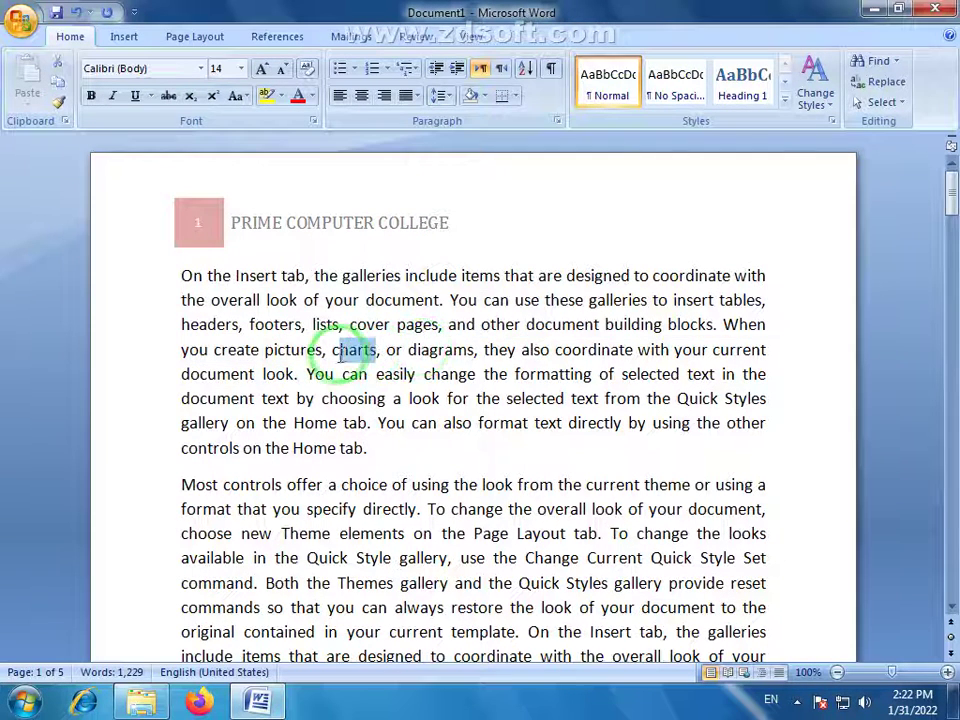
{"action": "double_click", "coordinate": [345, 349]}
{"action": "type", "text": "SHFG"}
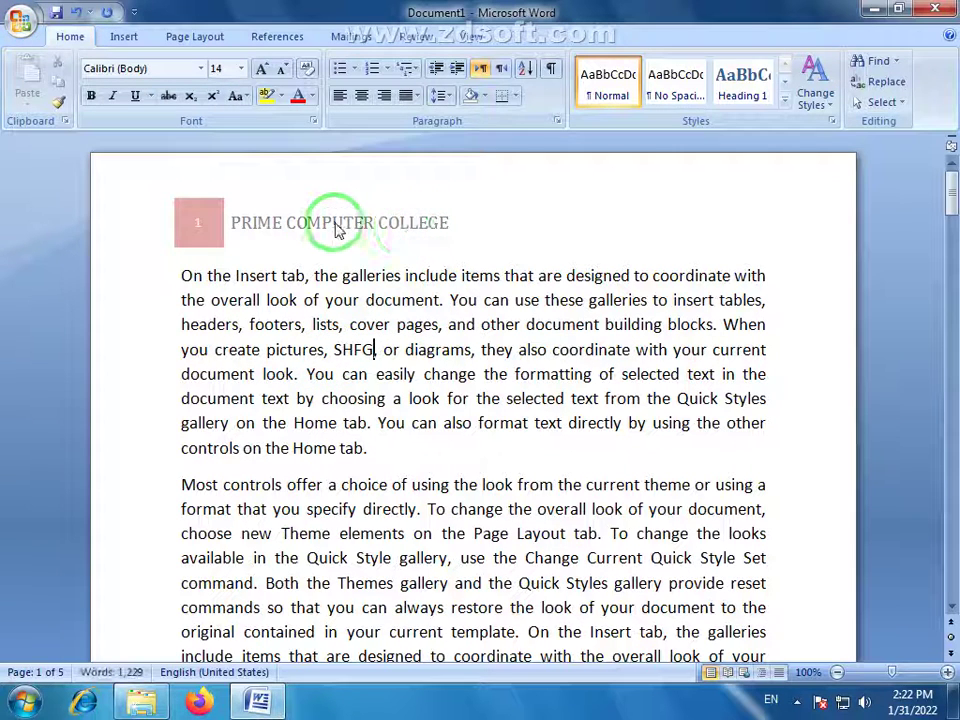
Open the PRIME COMPUTER COLLEGE header to inspect it, then return to the body text
{"action": "left_click", "coordinate": [139, 46]}
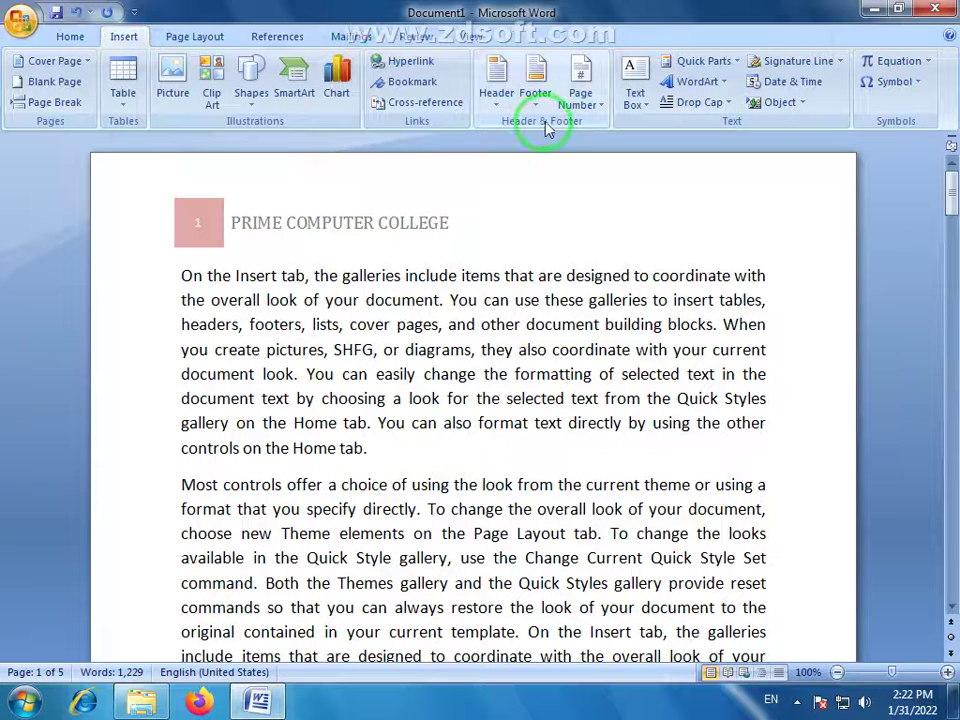
{"action": "left_click", "coordinate": [414, 349]}
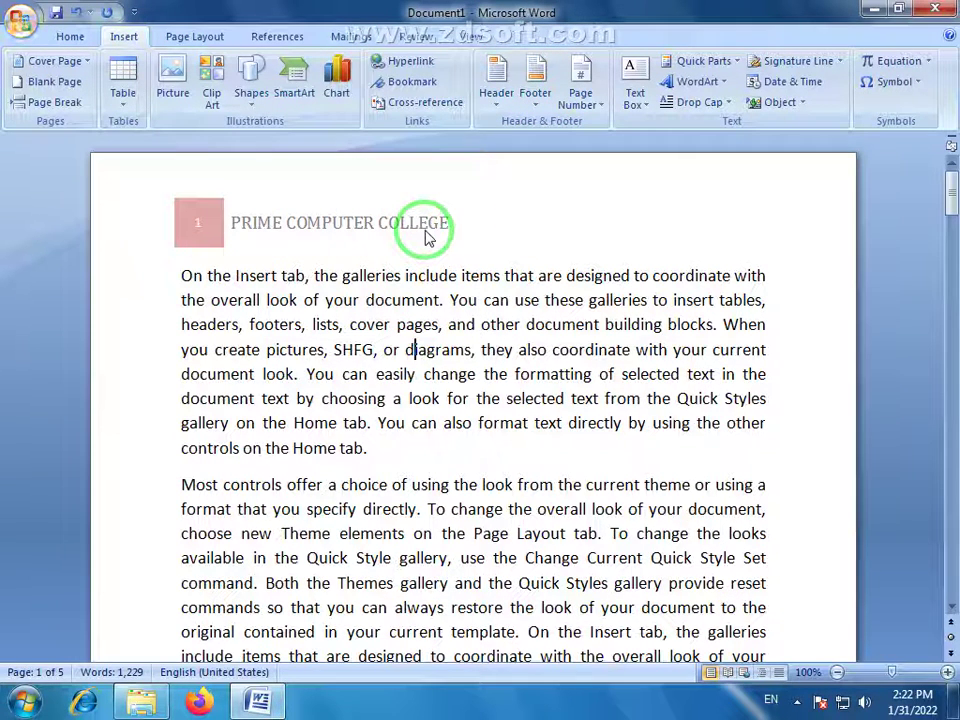
{"action": "left_click", "coordinate": [286, 398]}
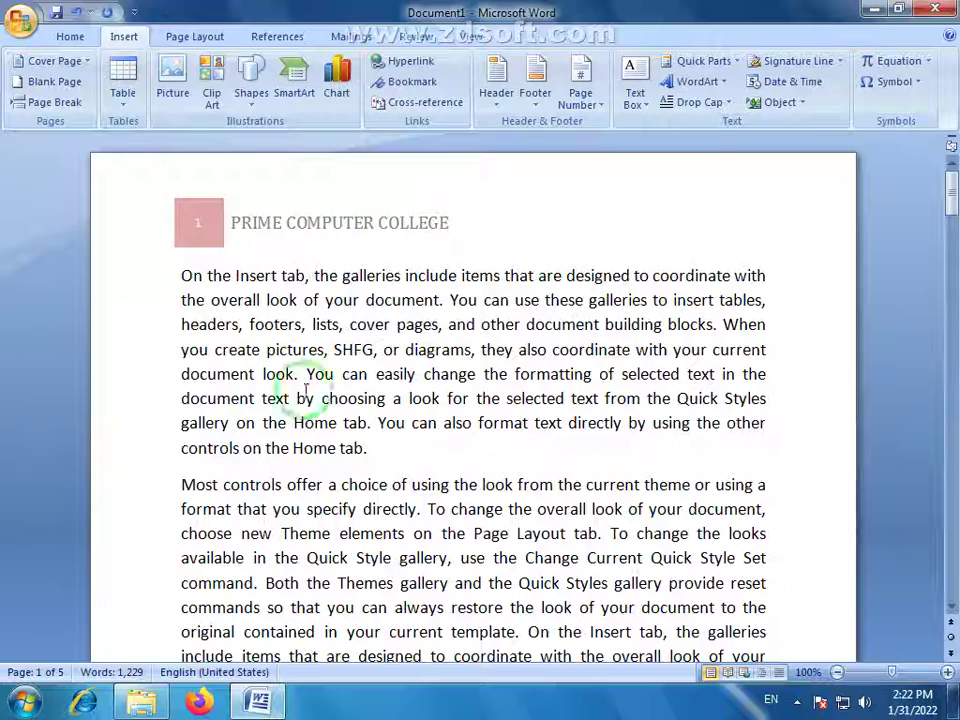
{"action": "left_click", "coordinate": [356, 228]}
{"action": "double_click", "coordinate": [357, 226]}
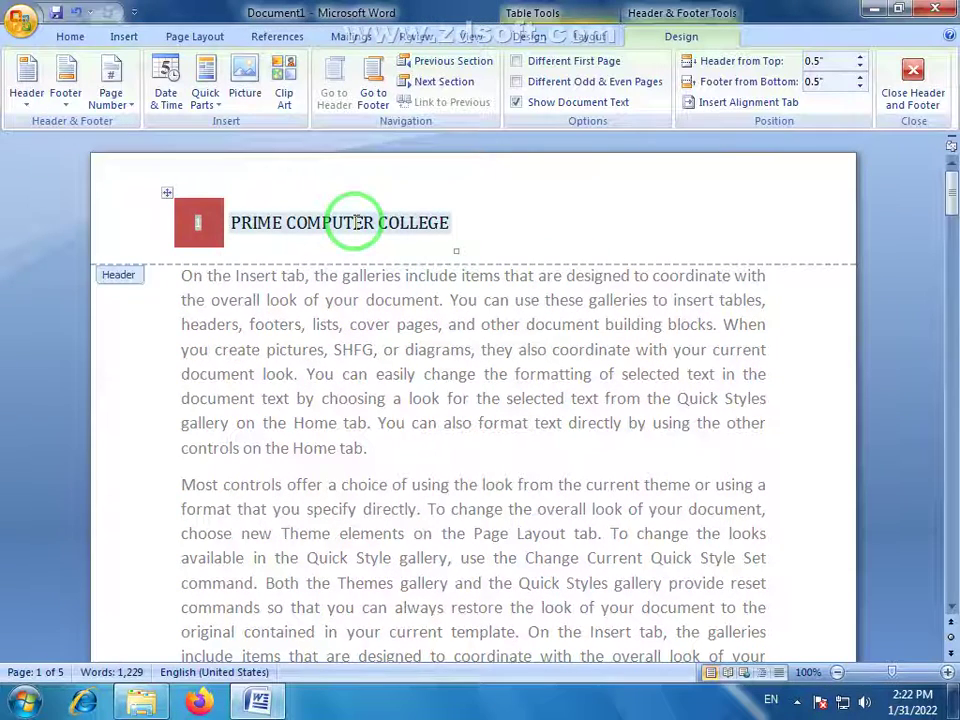
{"action": "left_click", "coordinate": [356, 222]}
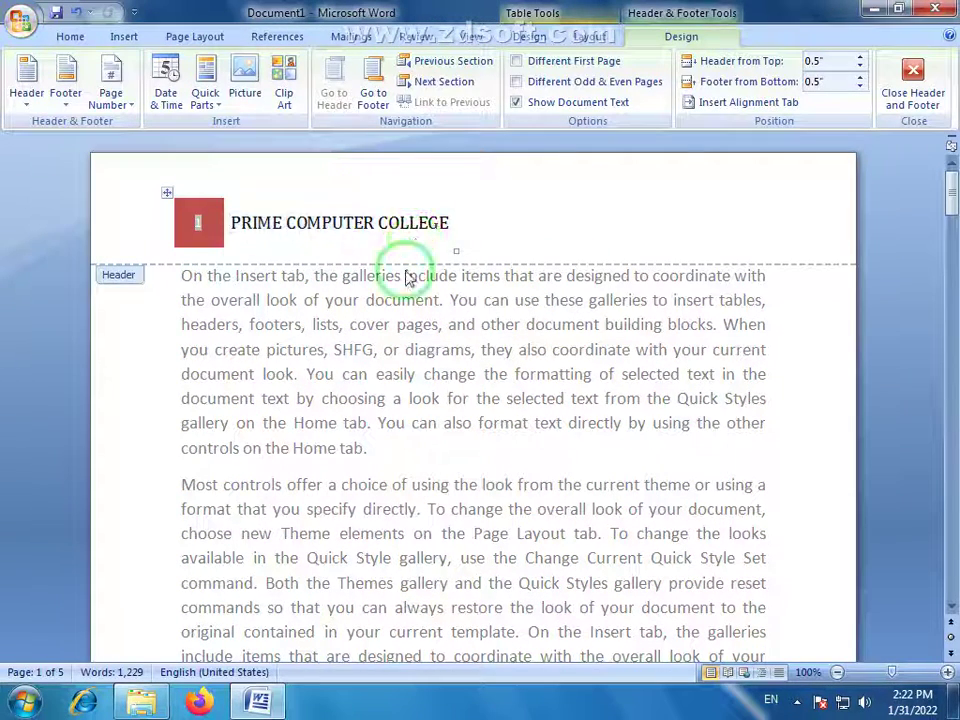
{"action": "left_click", "coordinate": [563, 249]}
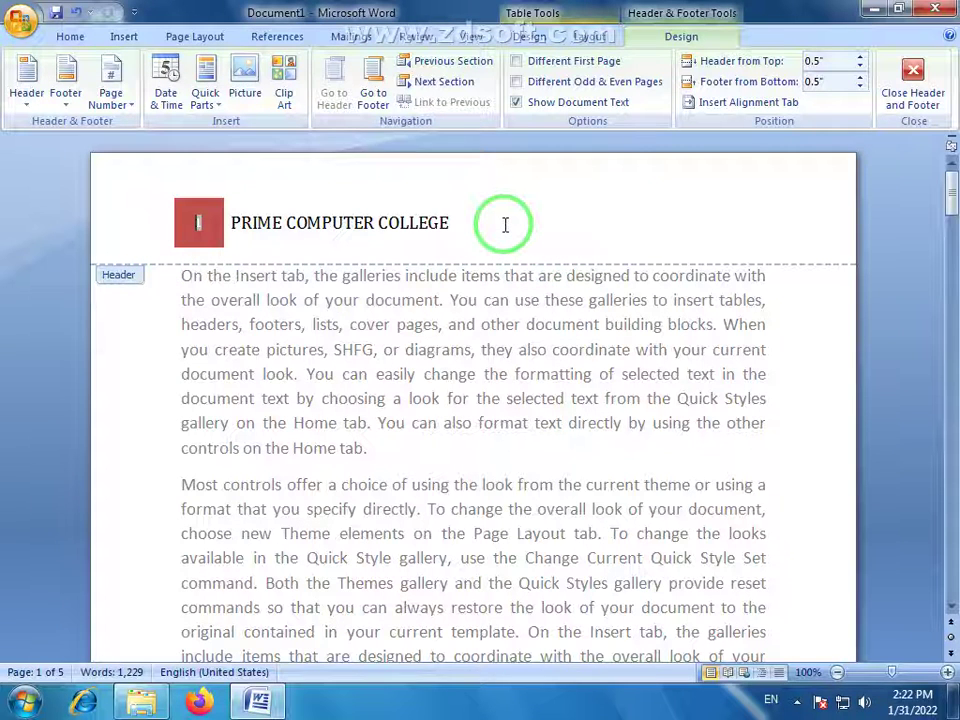
{"action": "double_click", "coordinate": [449, 380]}
Review the first paragraph and header once more, then show the header and footer commands
{"action": "mouse_move", "coordinate": [163, 274]}
{"action": "left_mouse_down"}
{"action": "mouse_move", "coordinate": [298, 378]}
{"action": "mouse_move", "coordinate": [378, 460]}
{"action": "left_mouse_up"}
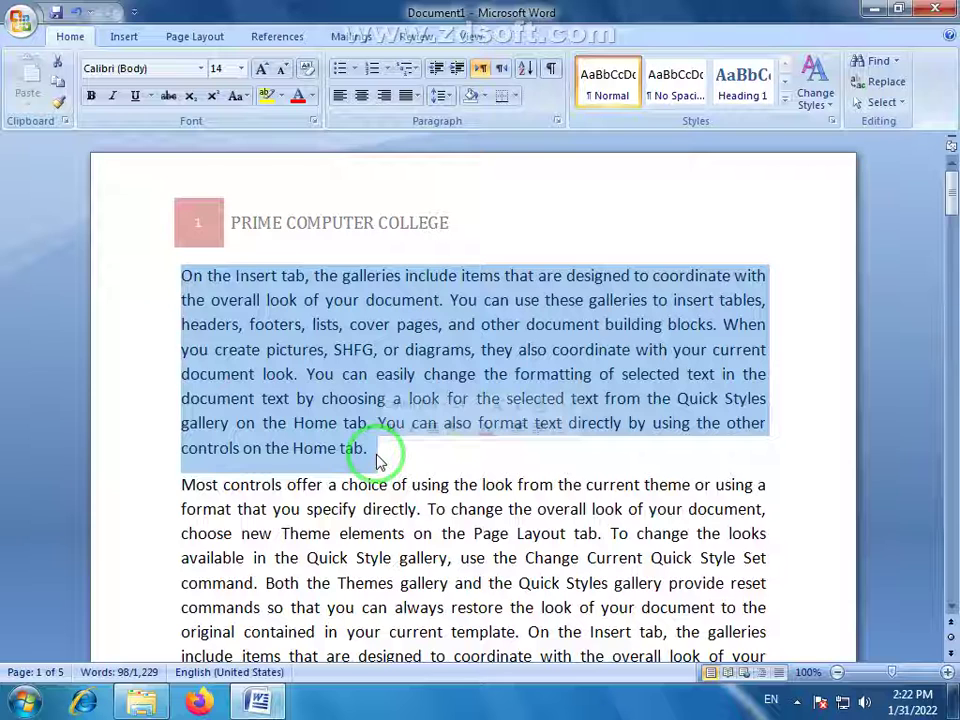
{"action": "left_click", "coordinate": [375, 452]}
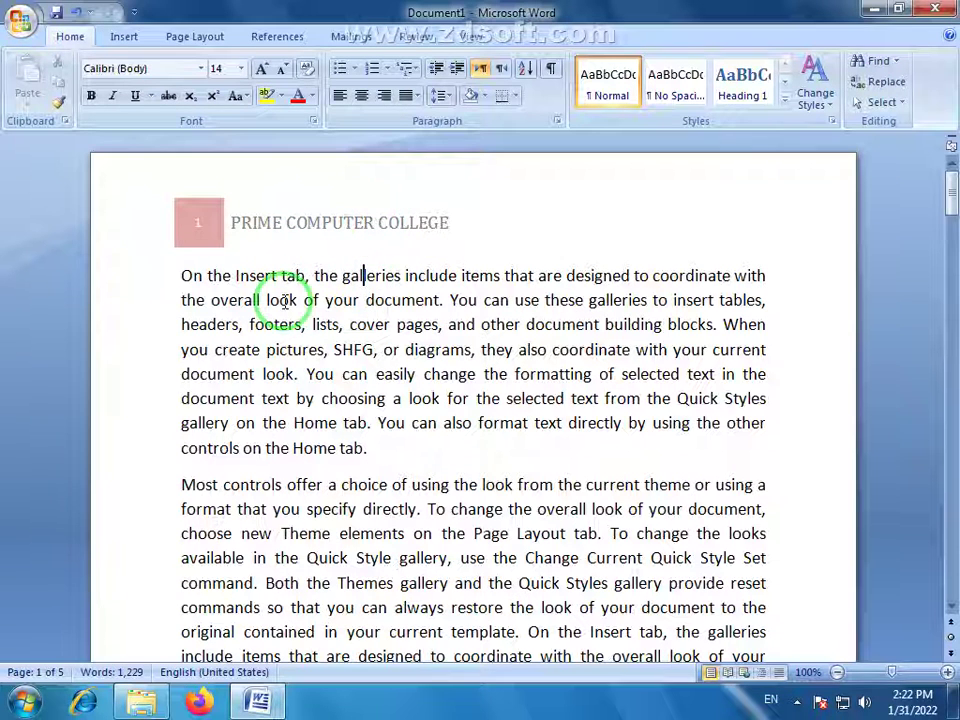
{"action": "left_click_drag", "start_coordinate": [266, 300], "coordinate": [366, 300]}
{"action": "double_click", "coordinate": [401, 214]}
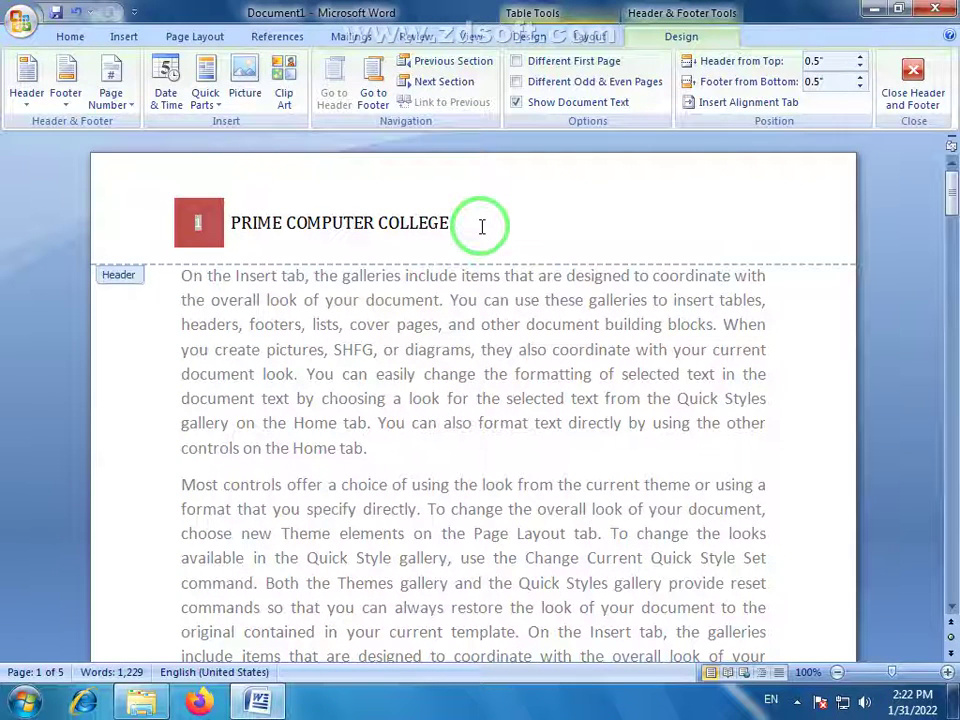
{"action": "double_click", "coordinate": [439, 384]}
{"action": "left_click", "coordinate": [413, 350]}
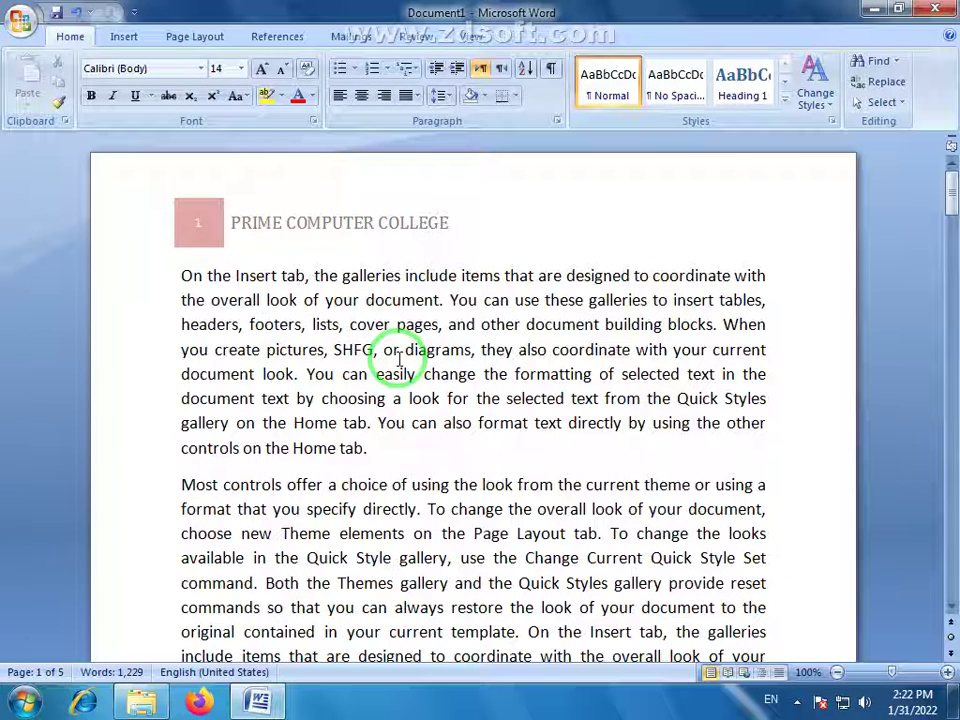
{"action": "left_click", "coordinate": [126, 36]}
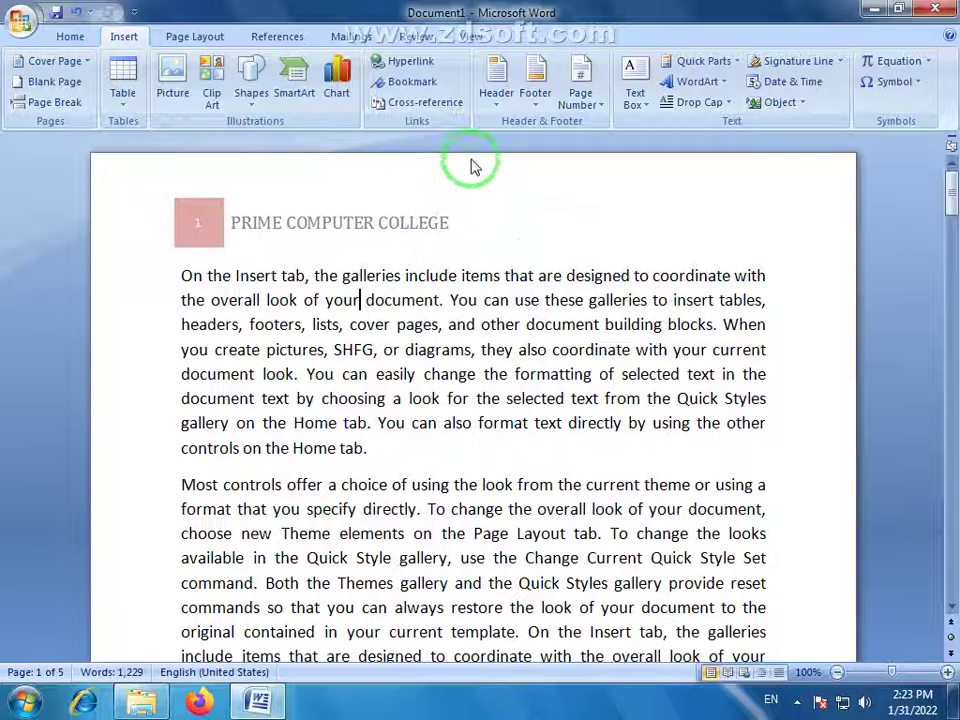
Replace the header with the orange Tiles design from the header gallery
{"action": "left_click", "coordinate": [498, 106]}
{"action": "scroll", "coordinate": [703, 302], "scroll_direction": "down", "scroll_amount": 3}
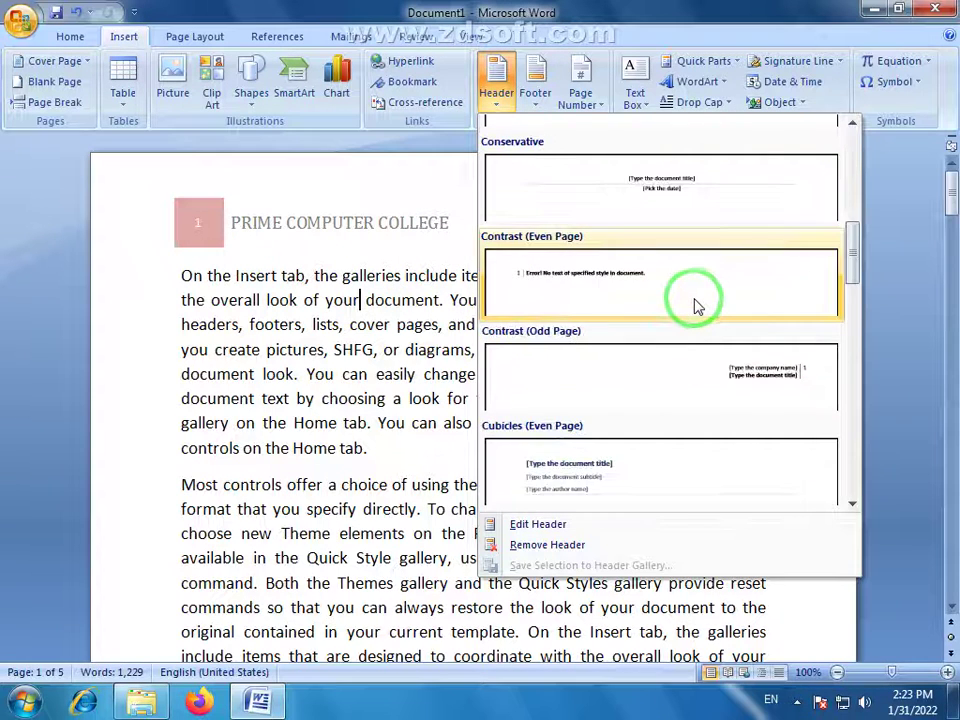
{"action": "scroll", "coordinate": [690, 305], "scroll_direction": "down", "scroll_amount": 2}
{"action": "scroll", "coordinate": [664, 300], "scroll_direction": "down", "scroll_amount": 3}
{"action": "scroll", "coordinate": [669, 309], "scroll_direction": "down", "scroll_amount": 3}
{"action": "scroll", "coordinate": [611, 328], "scroll_direction": "down", "scroll_amount": 3}
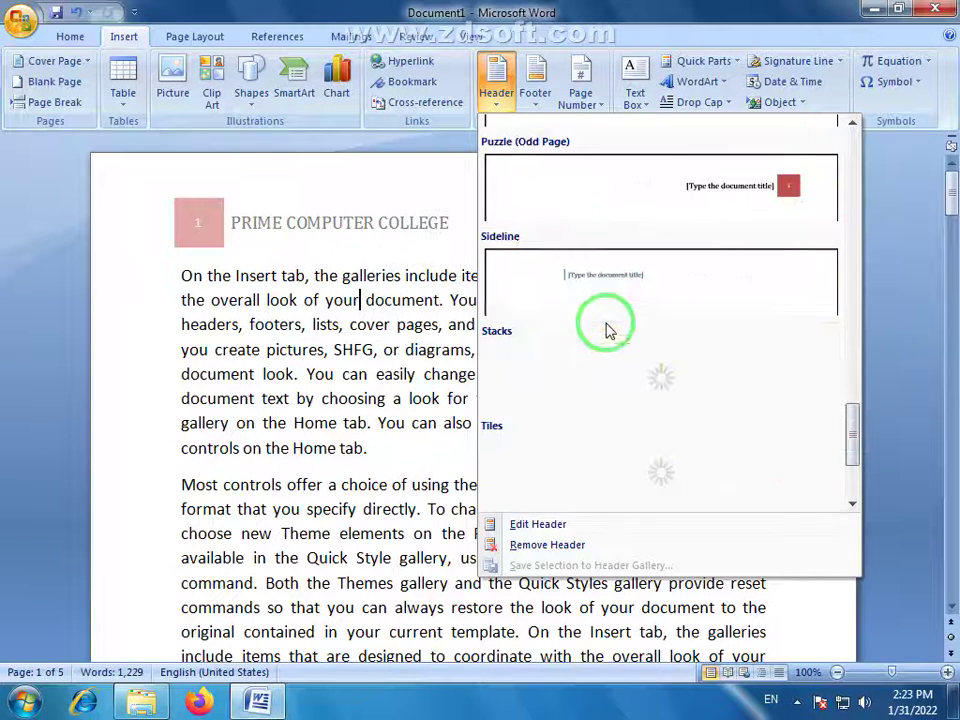
{"action": "scroll", "coordinate": [740, 328], "scroll_direction": "down", "scroll_amount": 2}
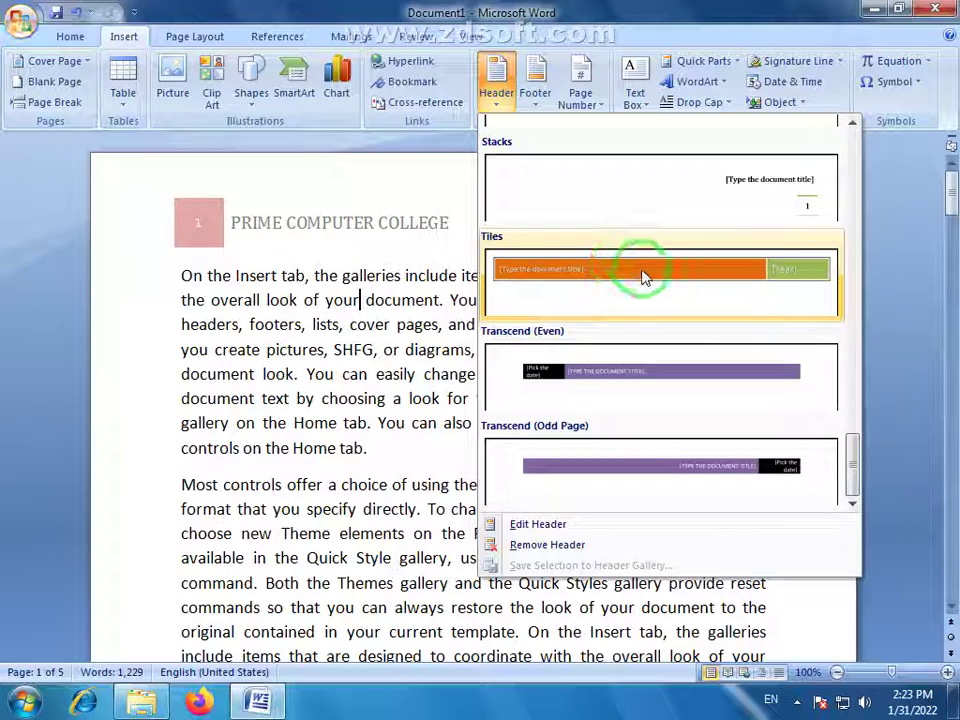
{"action": "left_click", "coordinate": [690, 272]}
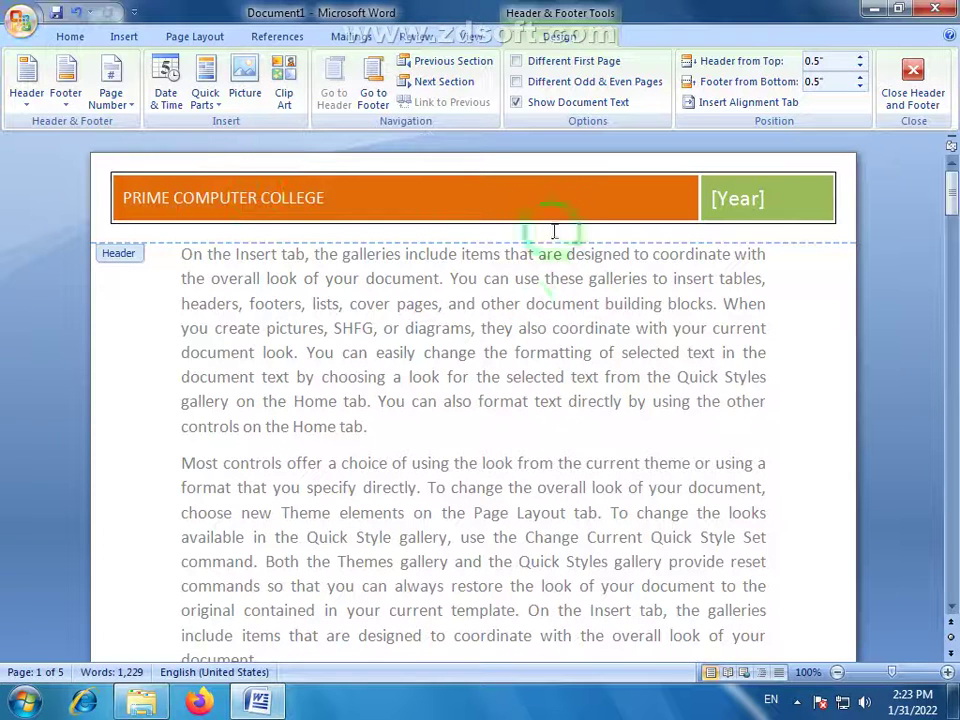
Enter 2022 in the Tiles header's year field and resume editing the body
{"action": "left_click", "coordinate": [740, 208]}
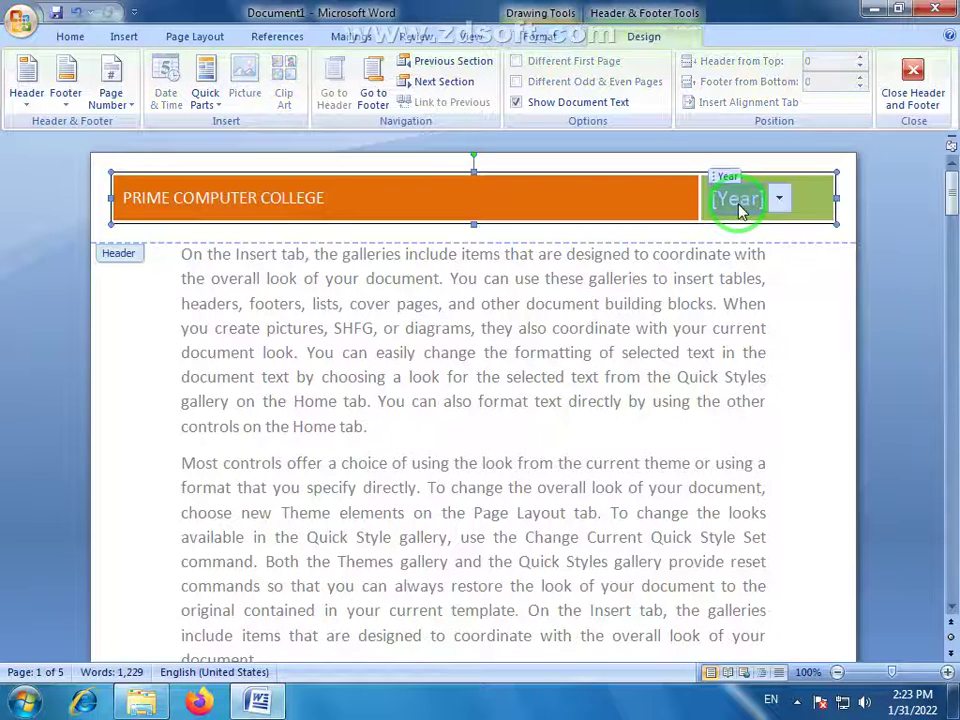
{"action": "type", "text": "2022"}
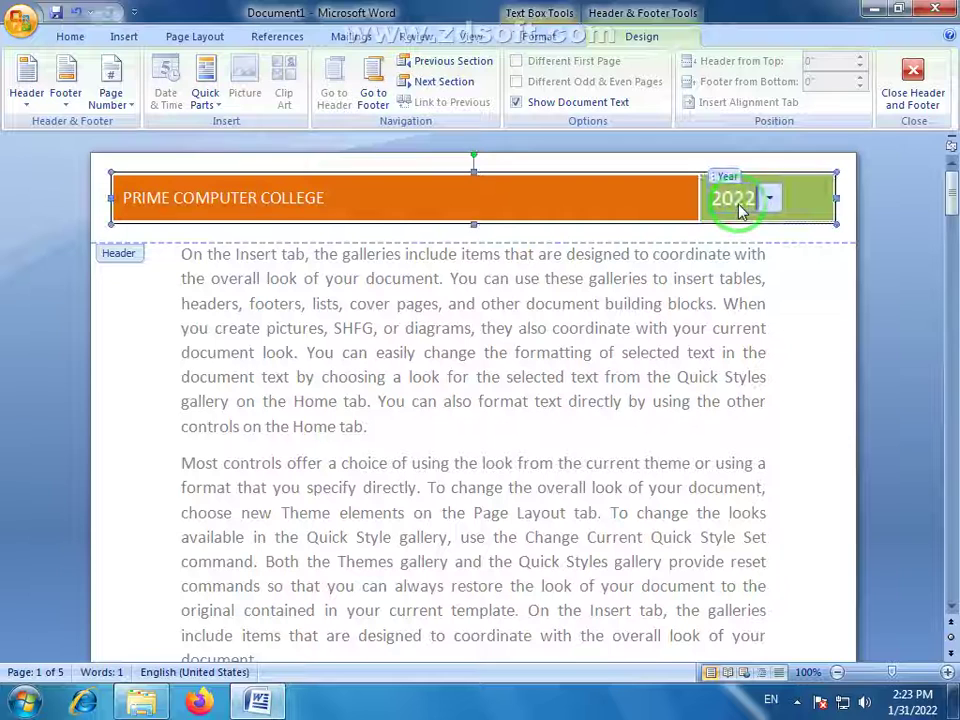
{"action": "double_click", "coordinate": [537, 355]}
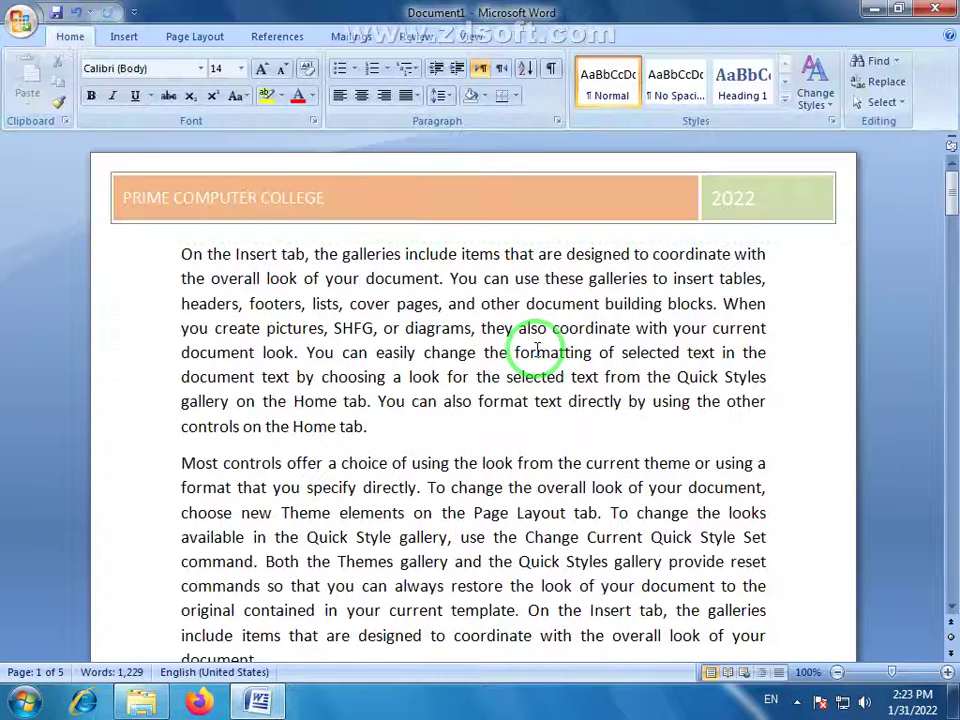
Scroll through the pages to confirm the Tiles header repeats on each one
{"action": "scroll", "coordinate": [628, 392], "scroll_direction": "down", "scroll_amount": 3}
{"action": "scroll", "coordinate": [623, 386], "scroll_direction": "down", "scroll_amount": 6}
{"action": "scroll", "coordinate": [633, 397], "scroll_direction": "down", "scroll_amount": 5}
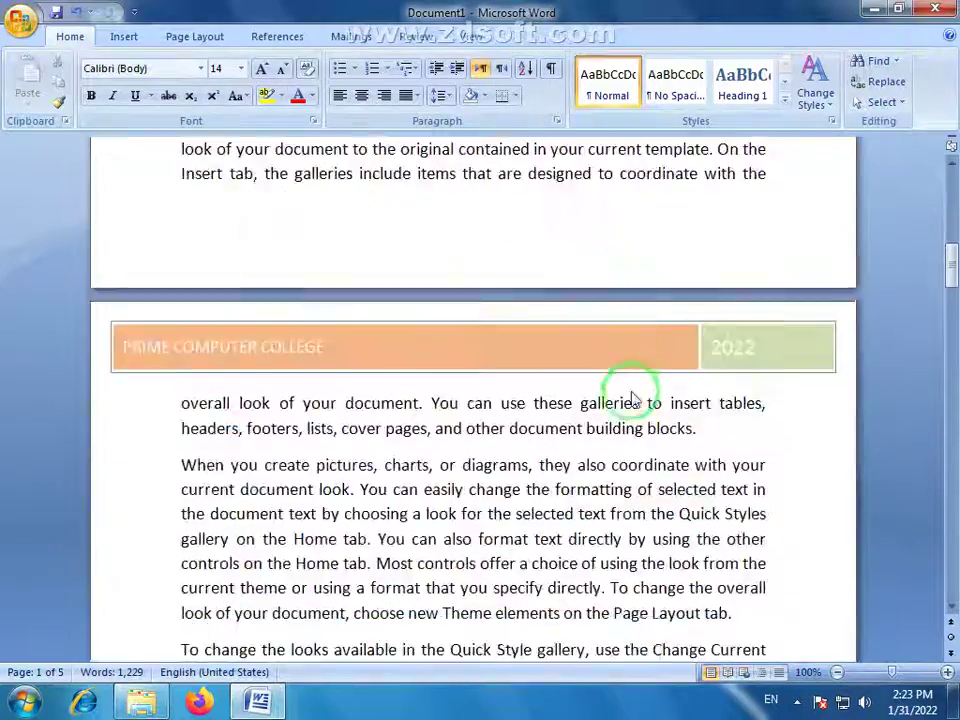
{"action": "scroll", "coordinate": [632, 398], "scroll_direction": "down", "scroll_amount": 5}
{"action": "scroll", "coordinate": [632, 398], "scroll_direction": "down", "scroll_amount": 5}
{"action": "scroll", "coordinate": [633, 398], "scroll_direction": "down", "scroll_amount": 3}
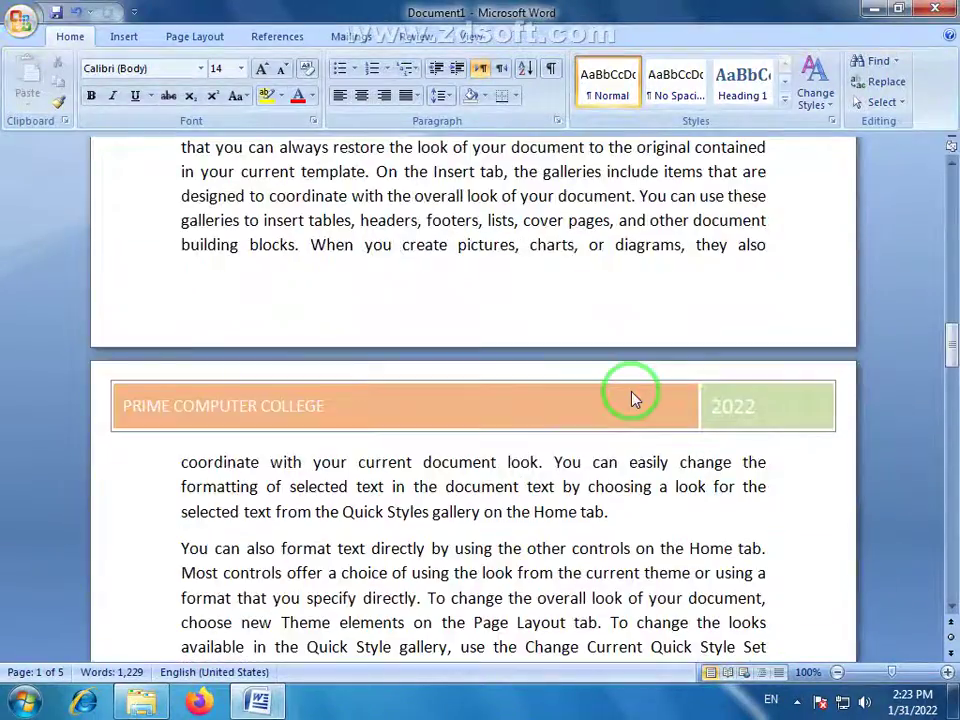
{"action": "scroll", "coordinate": [632, 398], "scroll_direction": "up", "scroll_amount": 5}
{"action": "scroll", "coordinate": [632, 398], "scroll_direction": "up", "scroll_amount": 5}
{"action": "scroll", "coordinate": [633, 392], "scroll_direction": "up", "scroll_amount": 5}
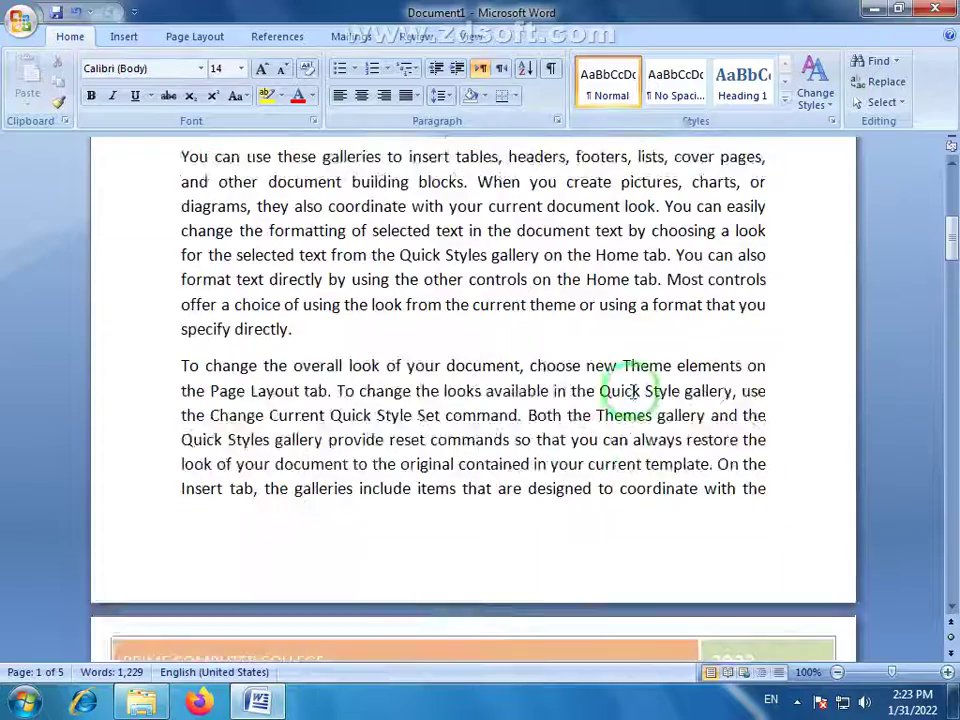
{"action": "scroll", "coordinate": [628, 386], "scroll_direction": "down", "scroll_amount": 6}
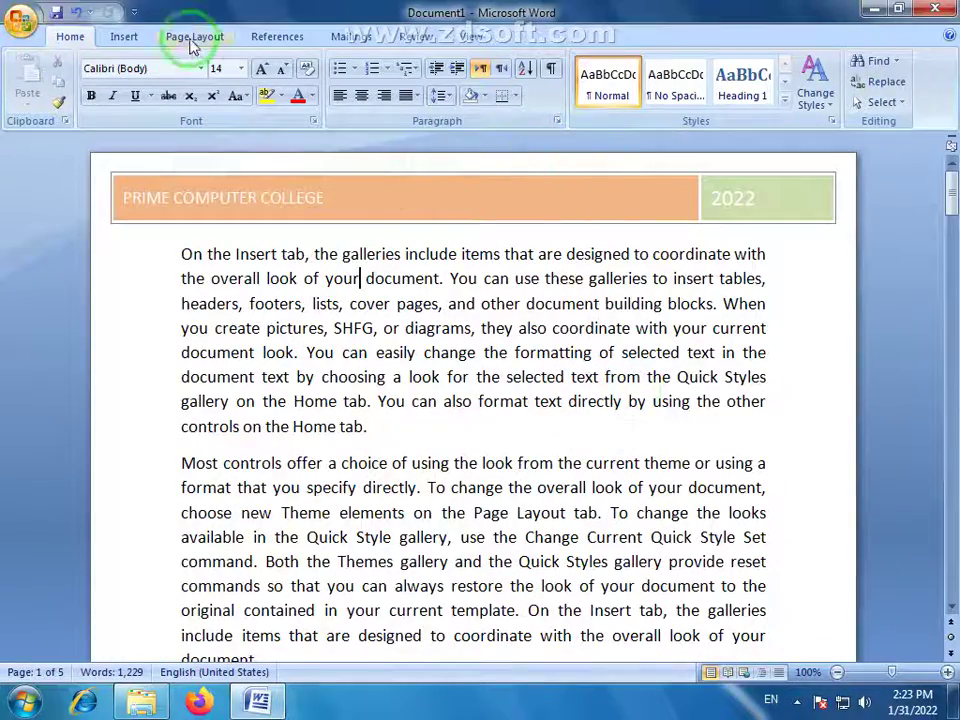
Bring up the header and footer insertion commands
{"action": "left_click", "coordinate": [124, 38]}
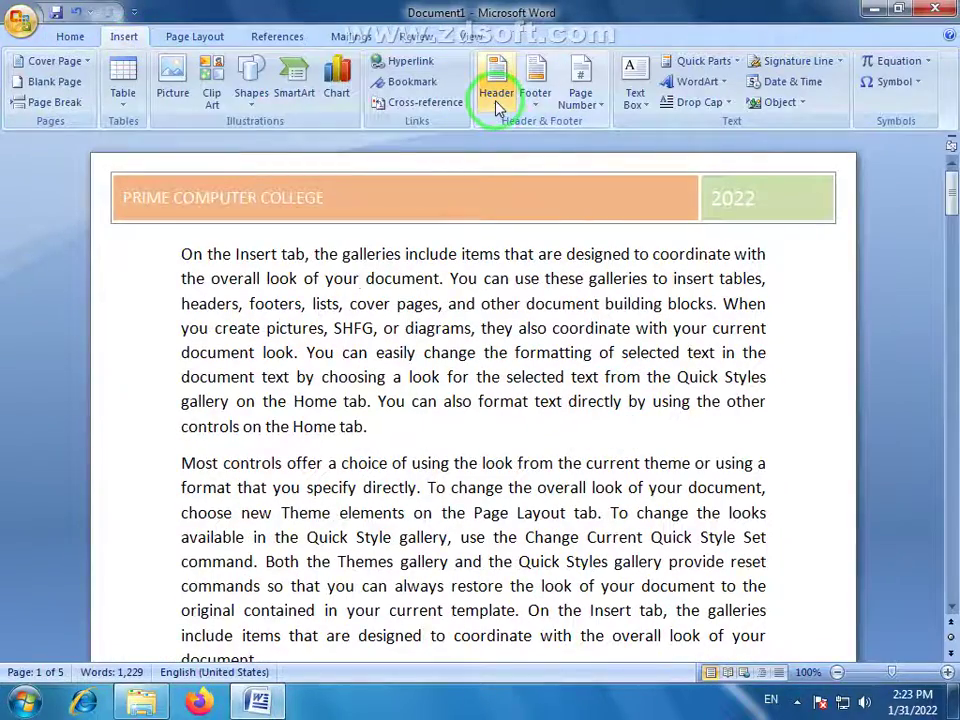
{"action": "scroll", "coordinate": [577, 295], "scroll_direction": "down", "scroll_amount": 3}
{"action": "scroll", "coordinate": [574, 296], "scroll_direction": "down", "scroll_amount": 5}
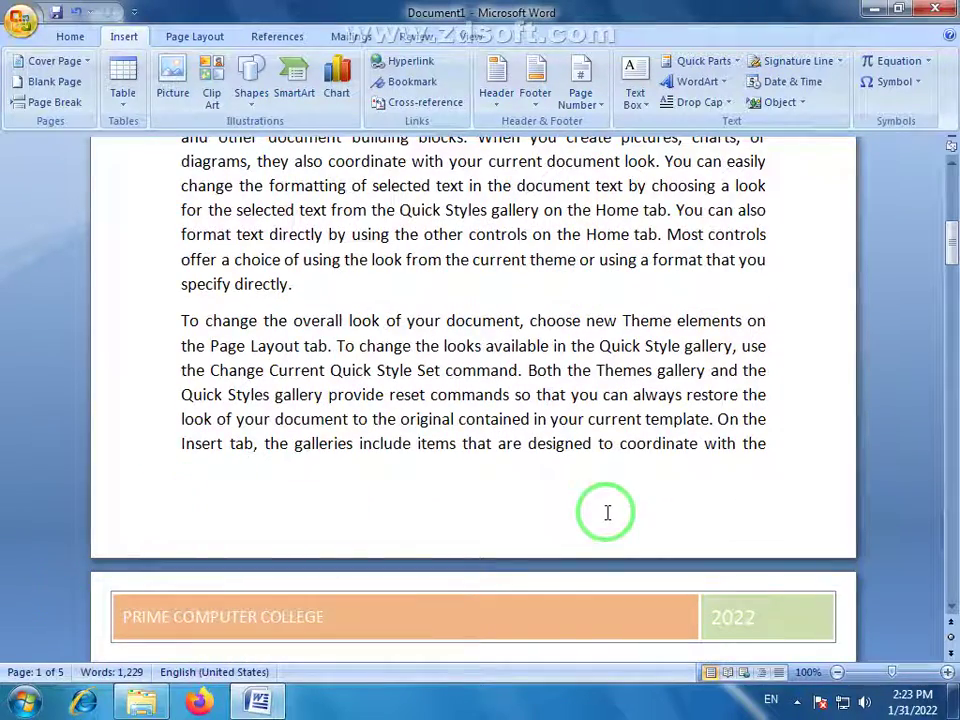
Insert the Pinstripes footer, showing a [Type text] placeholder and Page 1
{"action": "left_click", "coordinate": [538, 108]}
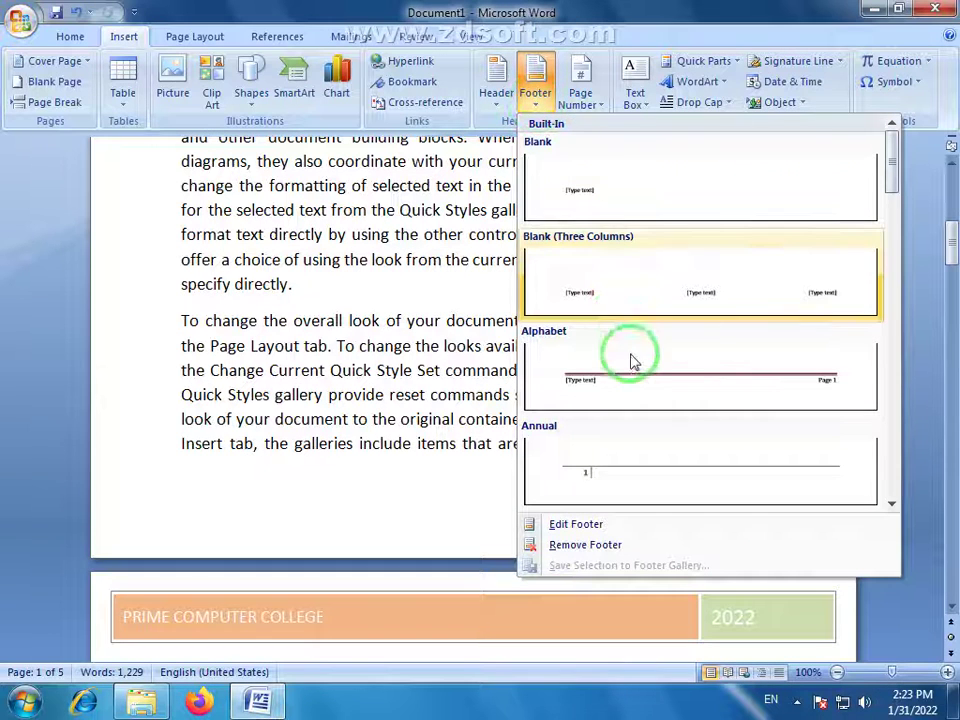
{"action": "scroll", "coordinate": [650, 295], "scroll_direction": "down", "scroll_amount": 3}
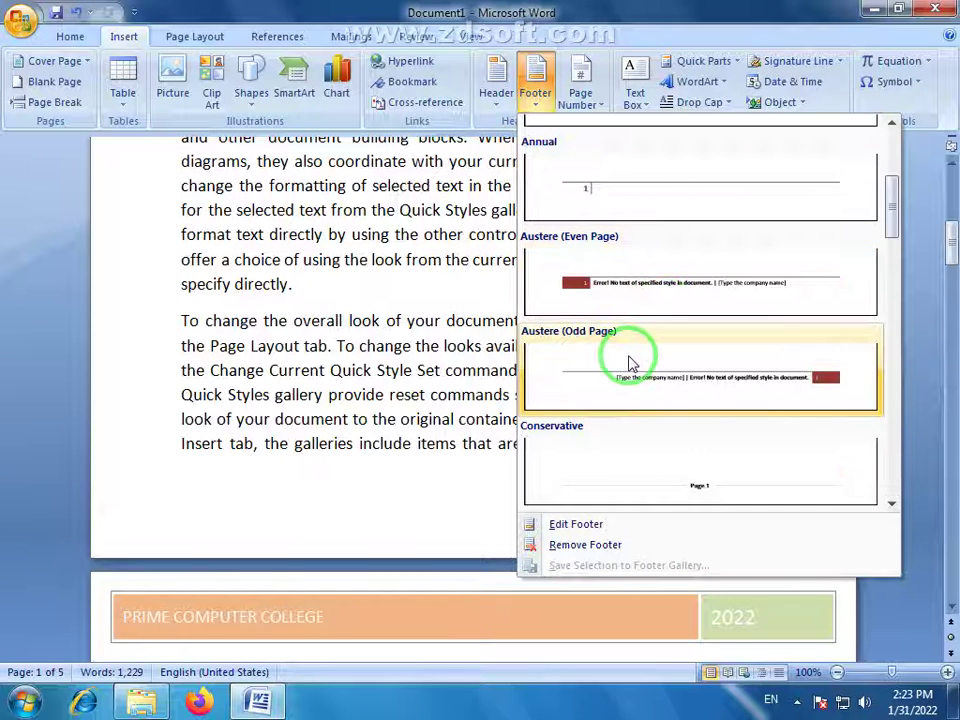
{"action": "scroll", "coordinate": [635, 340], "scroll_direction": "down", "scroll_amount": 3}
{"action": "scroll", "coordinate": [649, 303], "scroll_direction": "down", "scroll_amount": 3}
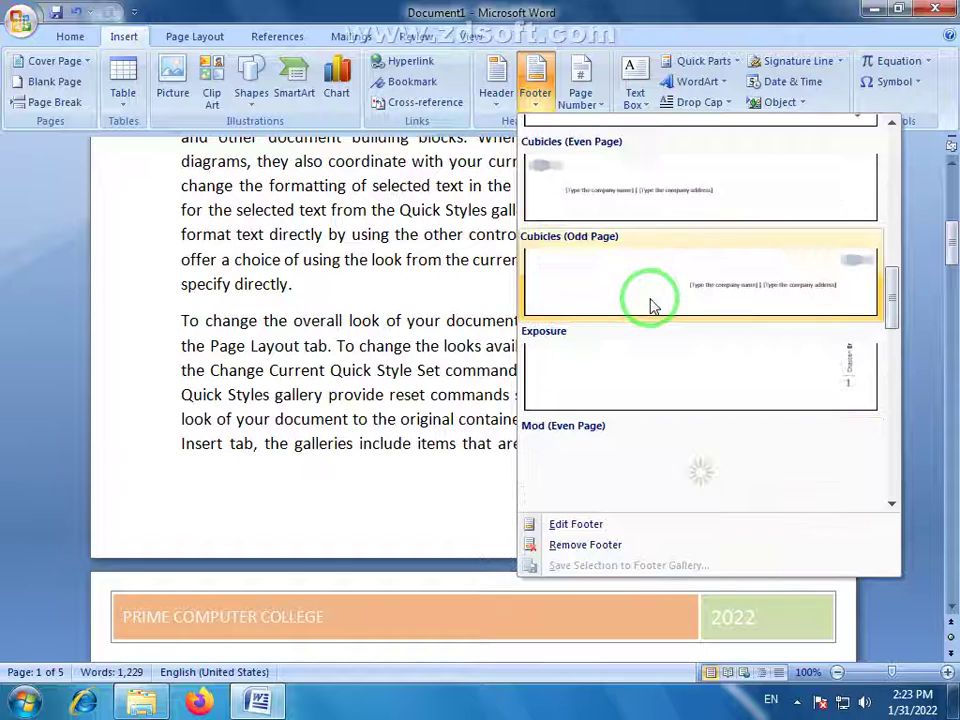
{"action": "scroll", "coordinate": [647, 231], "scroll_direction": "down", "scroll_amount": 3}
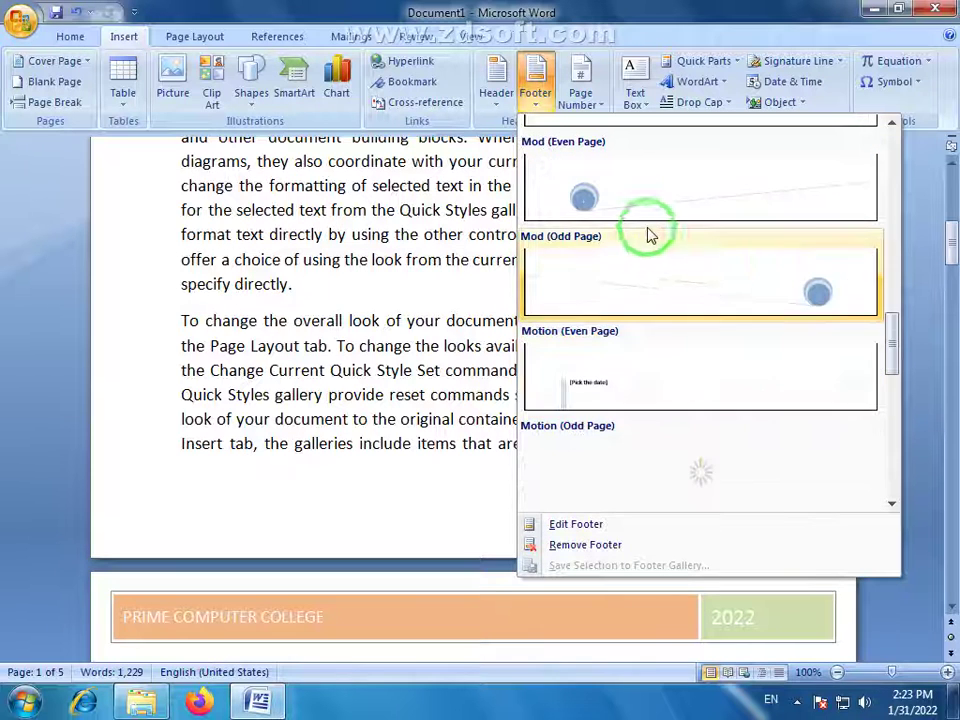
{"action": "scroll", "coordinate": [761, 285], "scroll_direction": "down", "scroll_amount": 3}
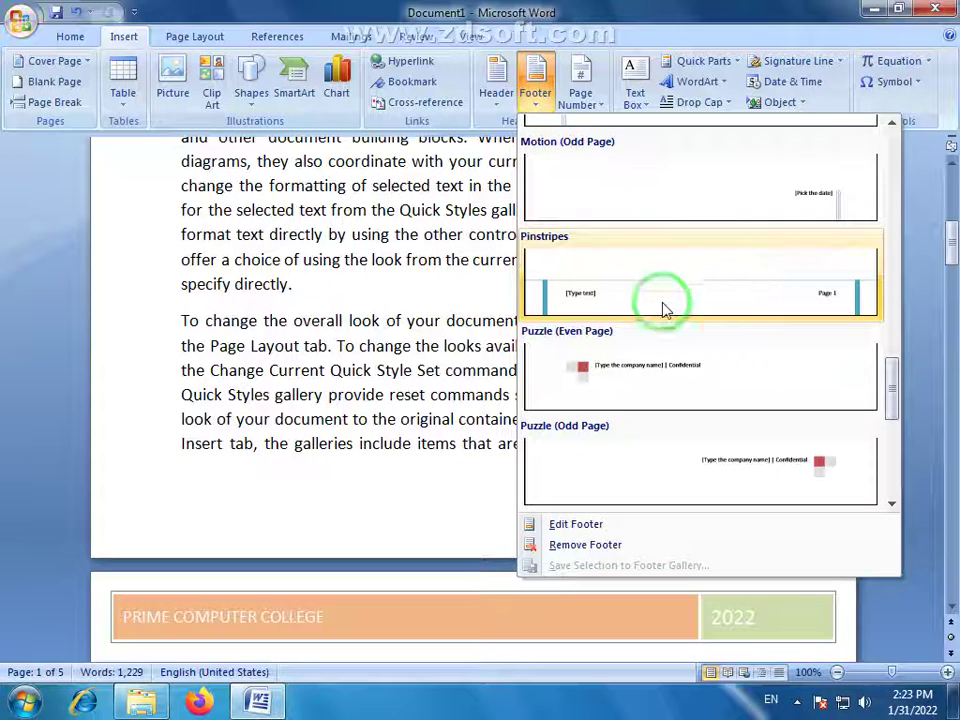
{"action": "left_click", "coordinate": [664, 297]}
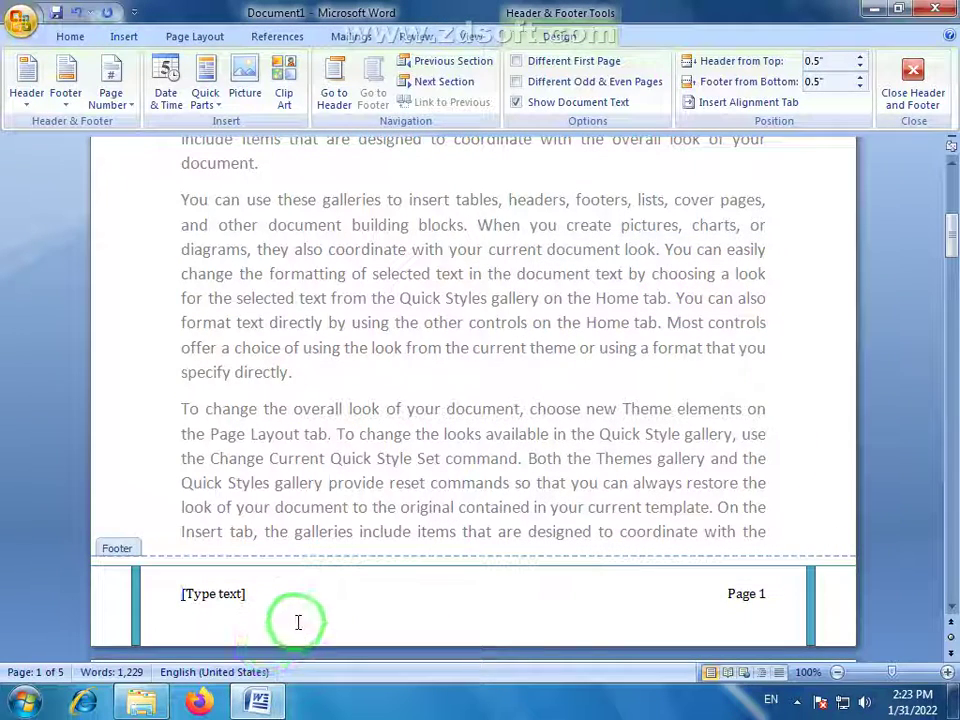
Replace the footer's [Type text] placeholder with an address line, correcting typos, beside Page 1
{"action": "left_click", "coordinate": [221, 594]}
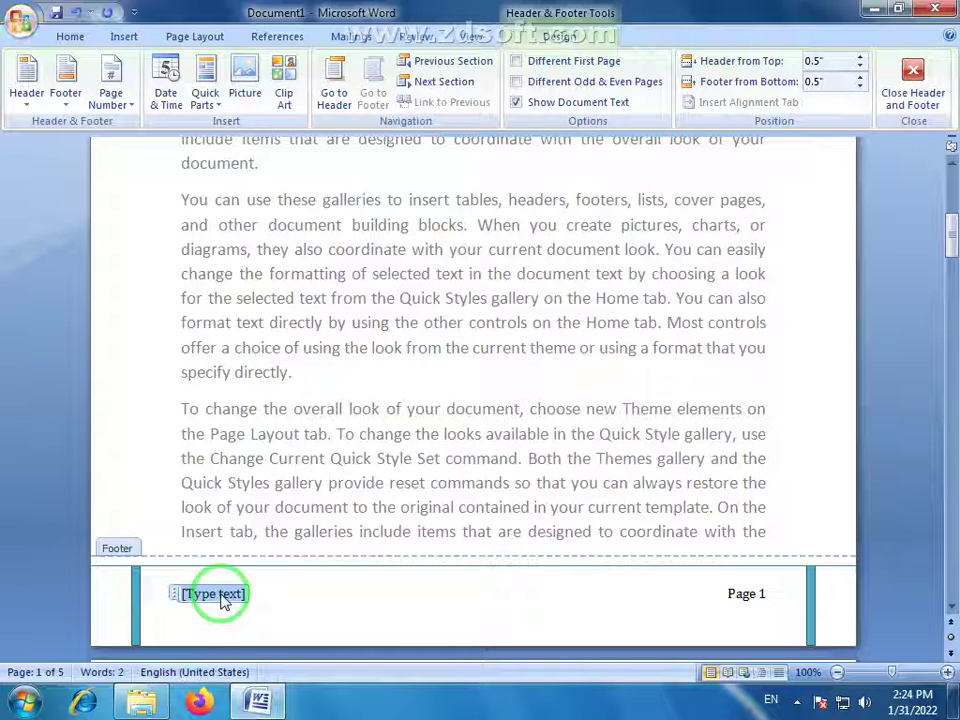
{"action": "type", "text": "Gm"}
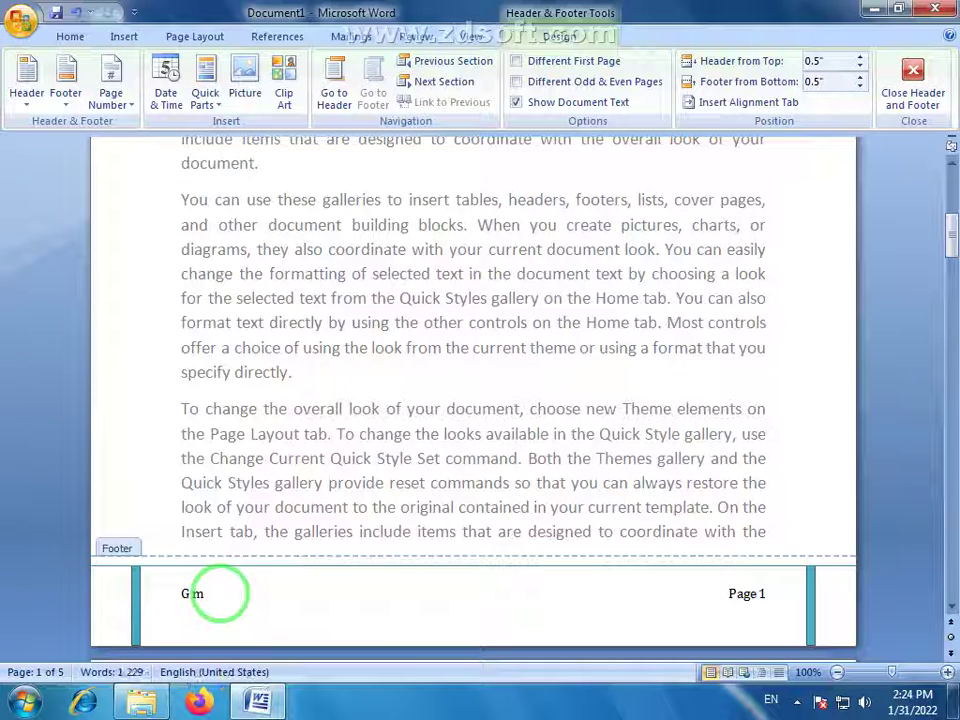
{"action": "key", "text": "BackSpace"}
{"action": "type", "text": "M Ab"}
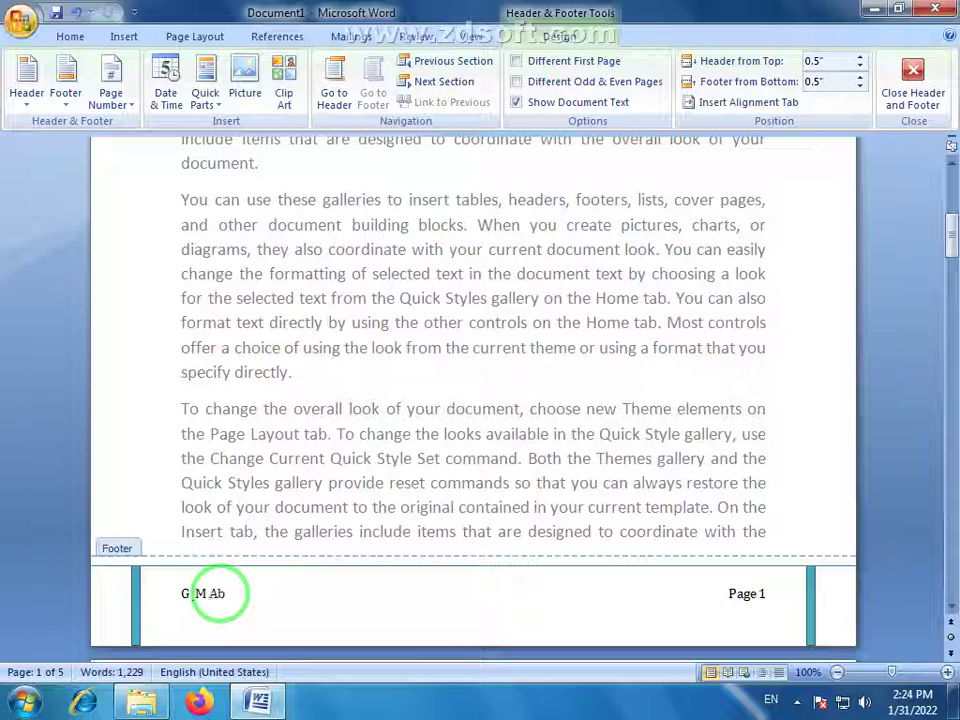
{"action": "type", "text": "ad Faisalabad, P"}
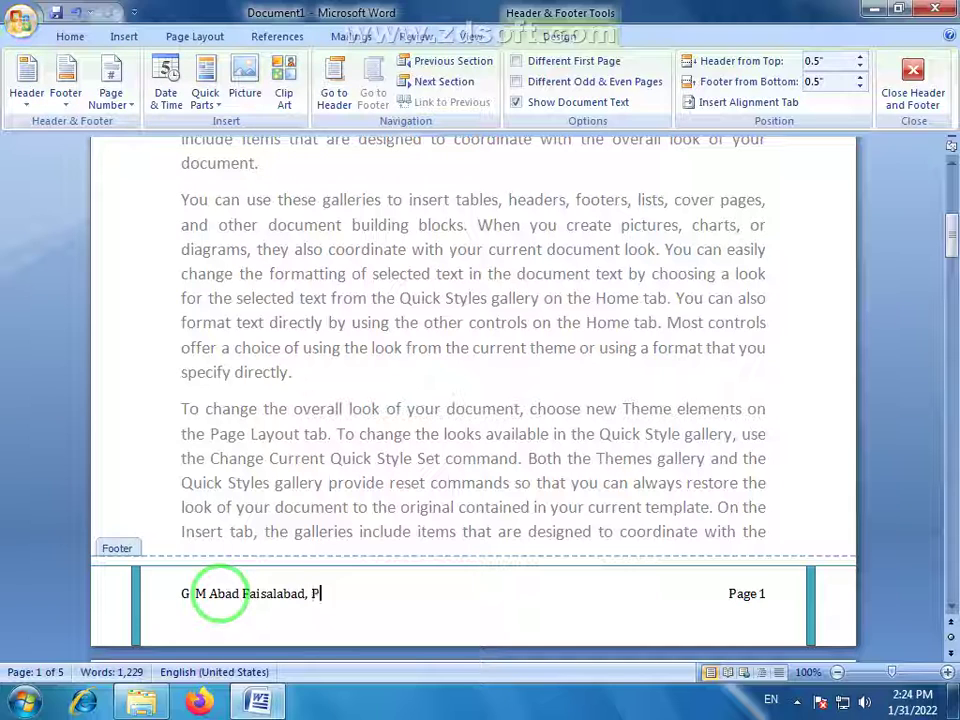
{"action": "type", "text": "akistab"}
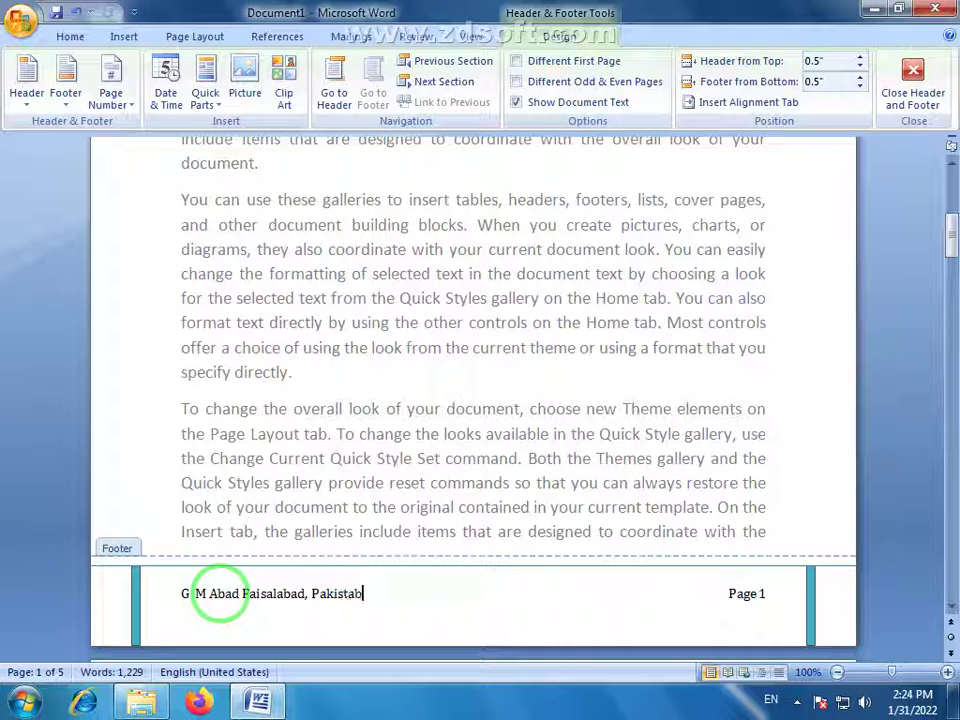
{"action": "key", "text": "BackSpace"}
{"action": "type", "text": "n"}
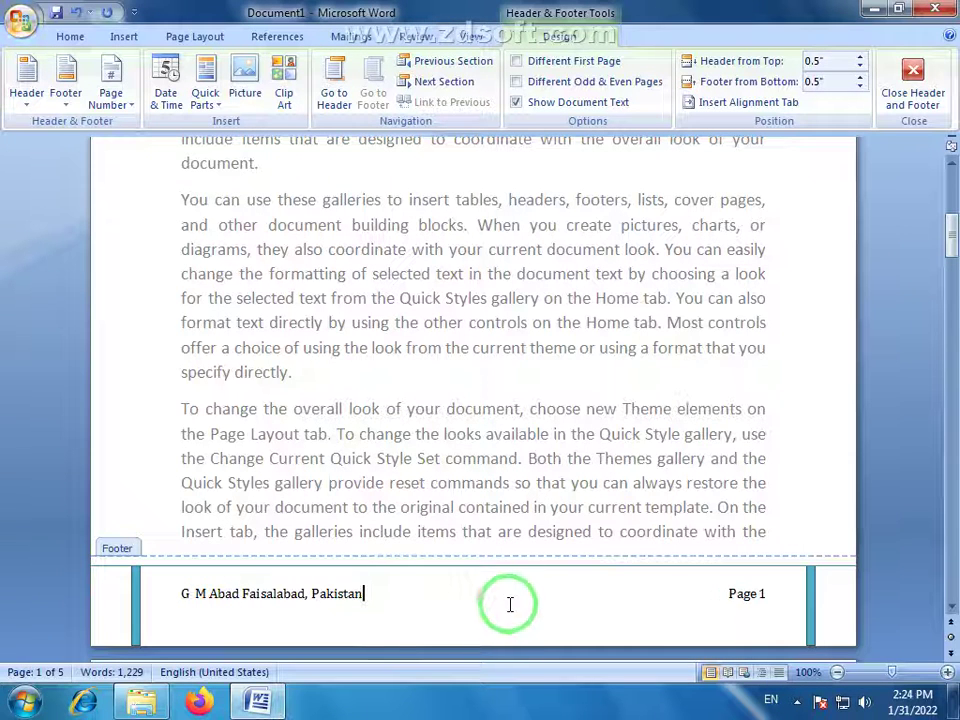
Close the footer and scroll down through the pages, checking each header and address footer
{"action": "double_click", "coordinate": [538, 350]}
{"action": "scroll", "coordinate": [545, 420], "scroll_direction": "up", "scroll_amount": 2}
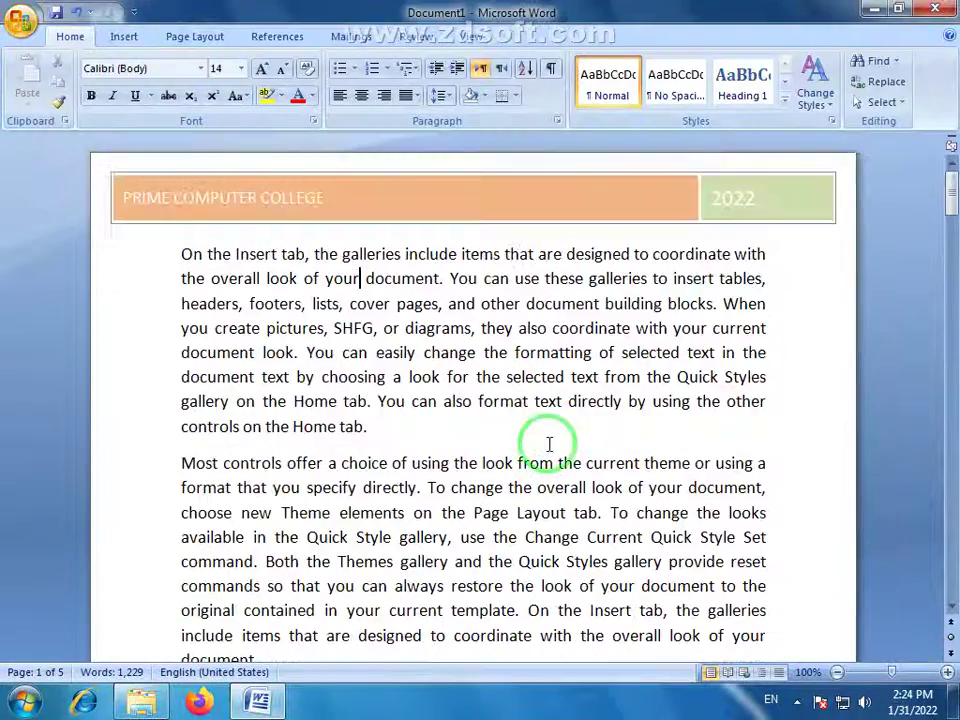
{"action": "scroll", "coordinate": [549, 443], "scroll_direction": "down", "scroll_amount": 3}
{"action": "scroll", "coordinate": [499, 446], "scroll_direction": "up", "scroll_amount": 1}
{"action": "scroll", "coordinate": [383, 252], "scroll_direction": "up", "scroll_amount": 2}
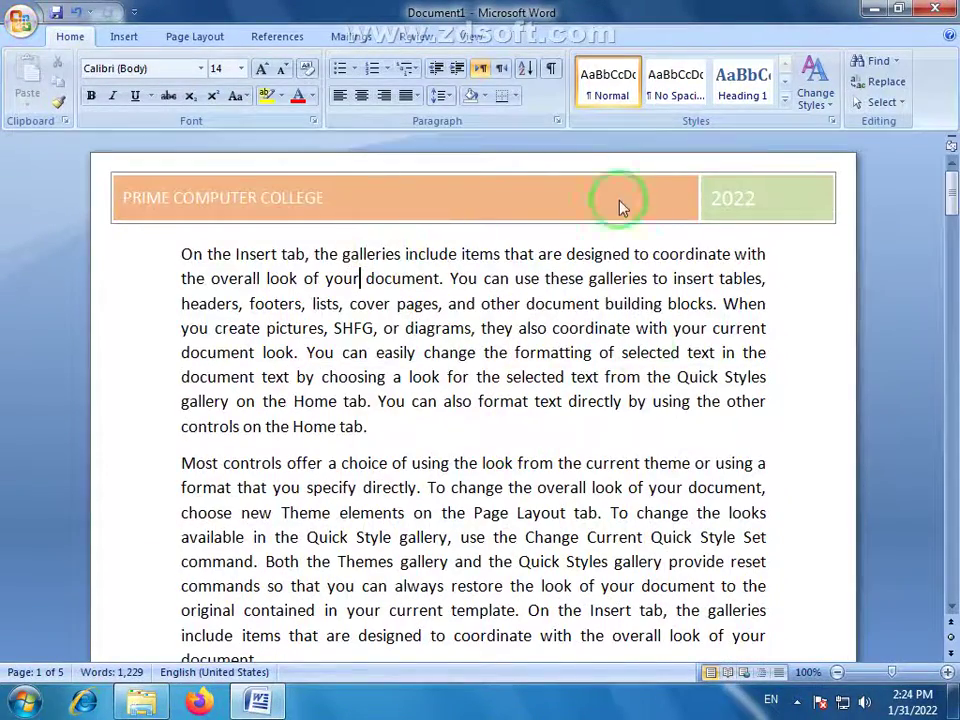
{"action": "scroll", "coordinate": [628, 411], "scroll_direction": "down", "scroll_amount": 3}
{"action": "scroll", "coordinate": [621, 407], "scroll_direction": "down", "scroll_amount": 5}
{"action": "scroll", "coordinate": [621, 407], "scroll_direction": "down", "scroll_amount": 1}
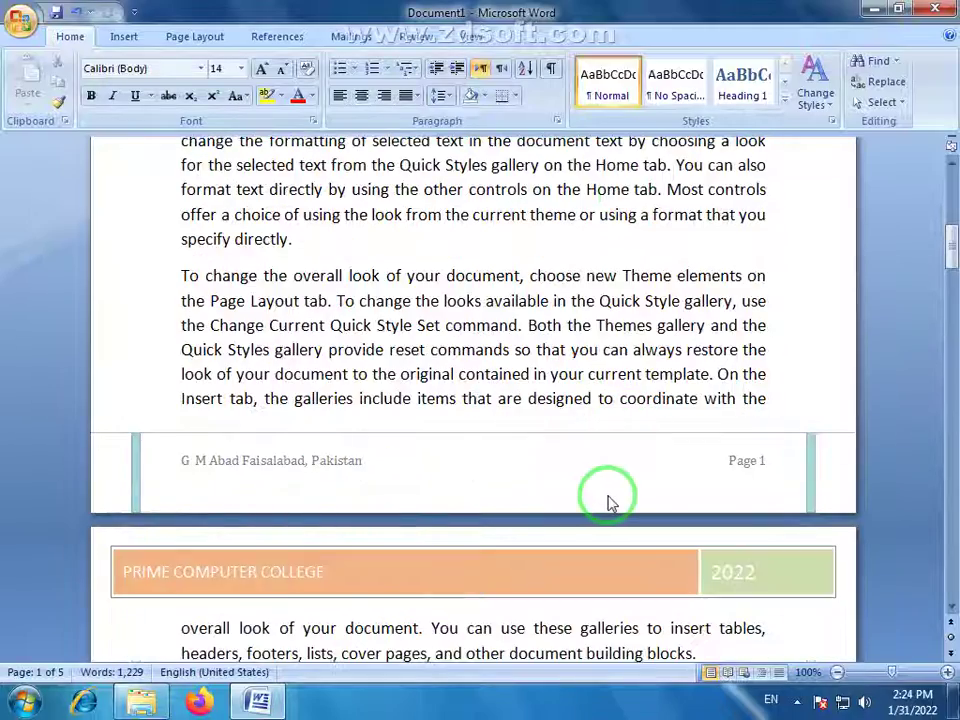
{"action": "scroll", "coordinate": [612, 503], "scroll_direction": "down", "scroll_amount": 1}
{"action": "scroll", "coordinate": [628, 497], "scroll_direction": "down", "scroll_amount": 1}
{"action": "scroll", "coordinate": [621, 489], "scroll_direction": "down", "scroll_amount": 4}
{"action": "scroll", "coordinate": [624, 482], "scroll_direction": "down", "scroll_amount": 3}
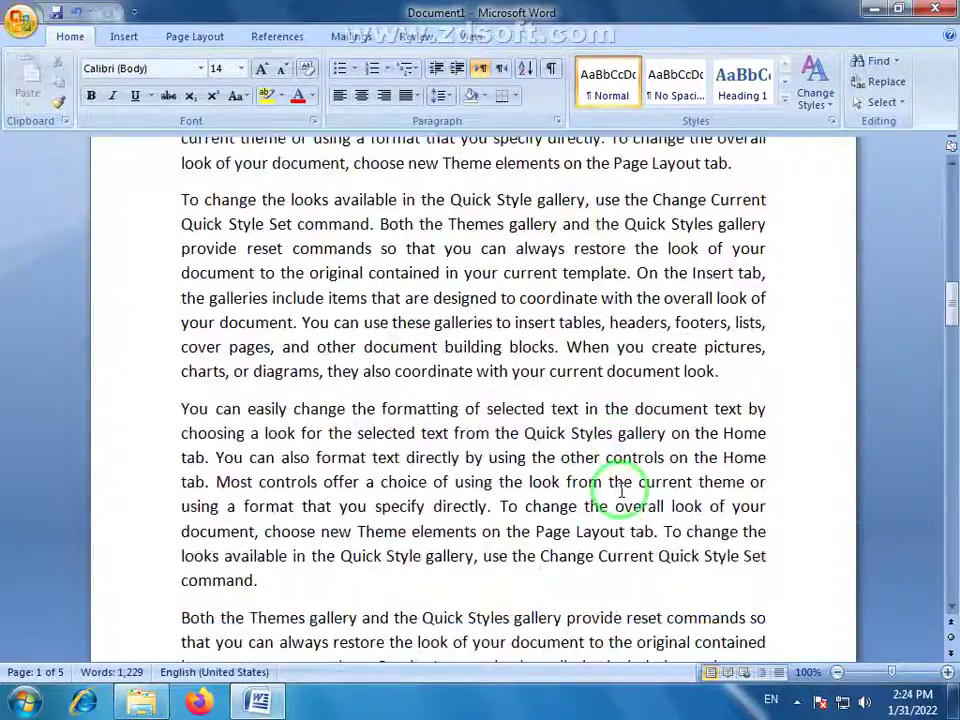
{"action": "scroll", "coordinate": [618, 500], "scroll_direction": "down", "scroll_amount": 3}
{"action": "scroll", "coordinate": [600, 505], "scroll_direction": "down", "scroll_amount": 2}
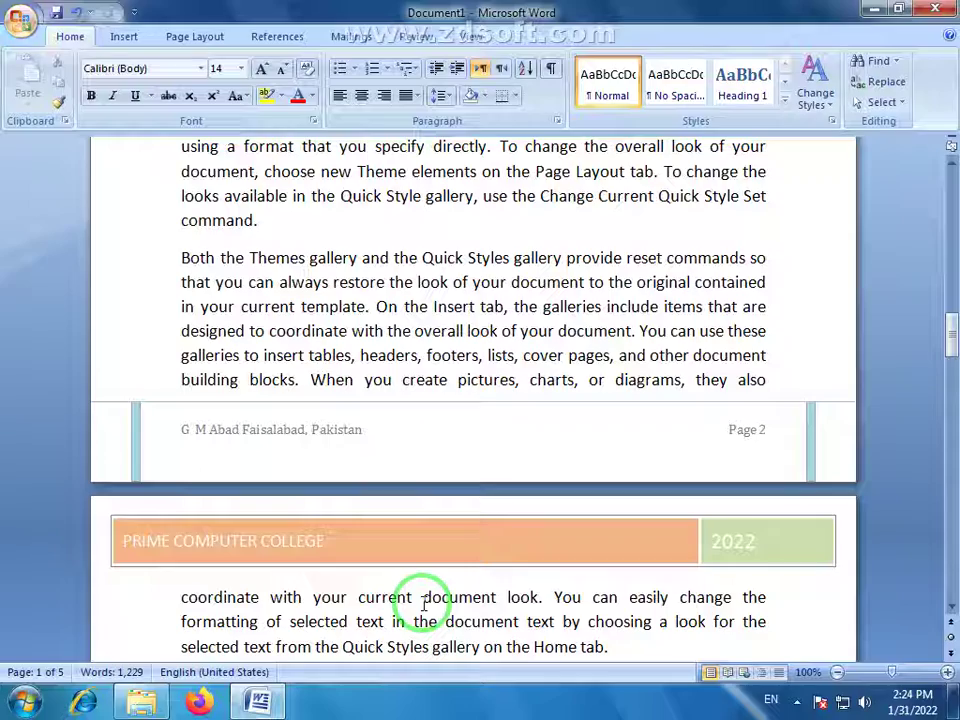
Scroll back up toward the first page
{"action": "scroll", "coordinate": [422, 603], "scroll_direction": "up", "scroll_amount": 2}
{"action": "scroll", "coordinate": [420, 600], "scroll_direction": "up", "scroll_amount": 4}
{"action": "scroll", "coordinate": [418, 585], "scroll_direction": "up", "scroll_amount": 5}
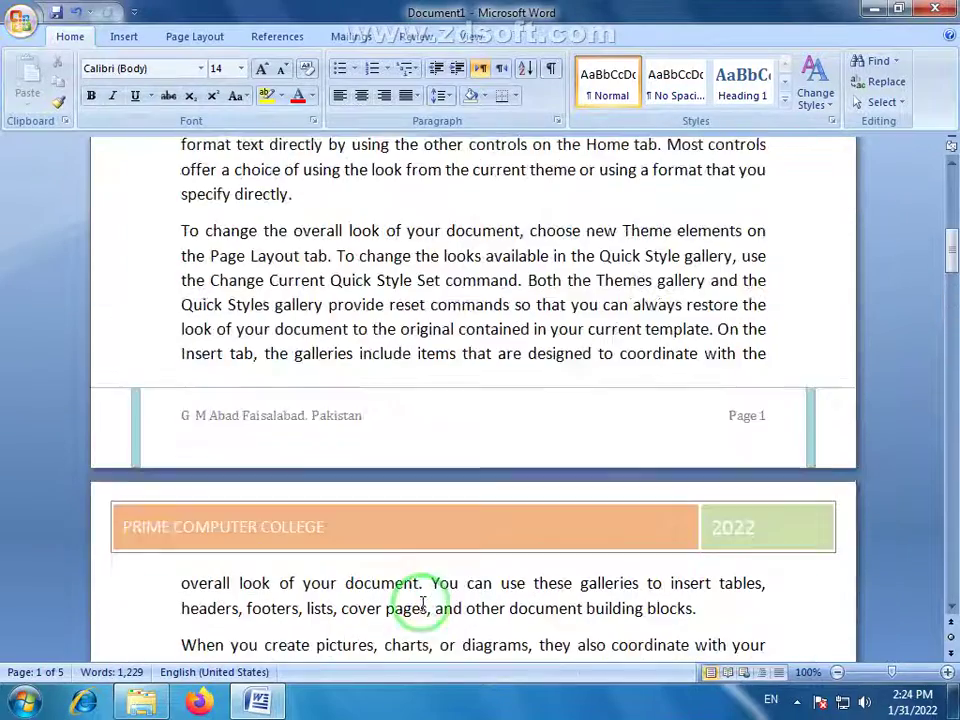
{"action": "scroll", "coordinate": [542, 274], "scroll_direction": "up", "scroll_amount": 4}
{"action": "scroll", "coordinate": [336, 412], "scroll_direction": "up", "scroll_amount": 5}
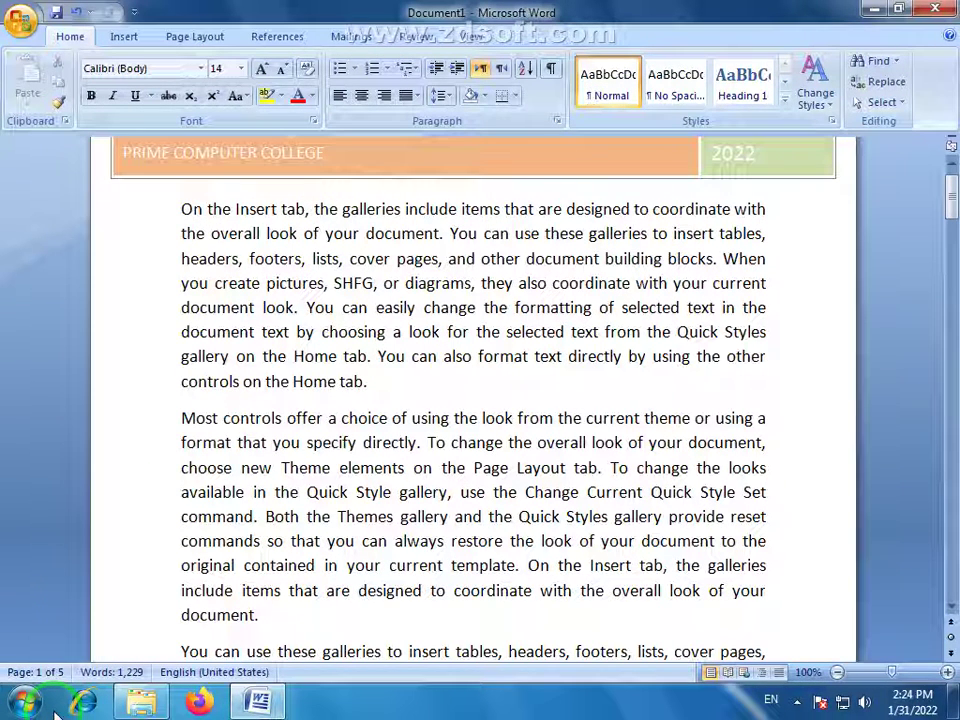
{"action": "scroll", "coordinate": [197, 664], "scroll_direction": "up", "scroll_amount": 1}
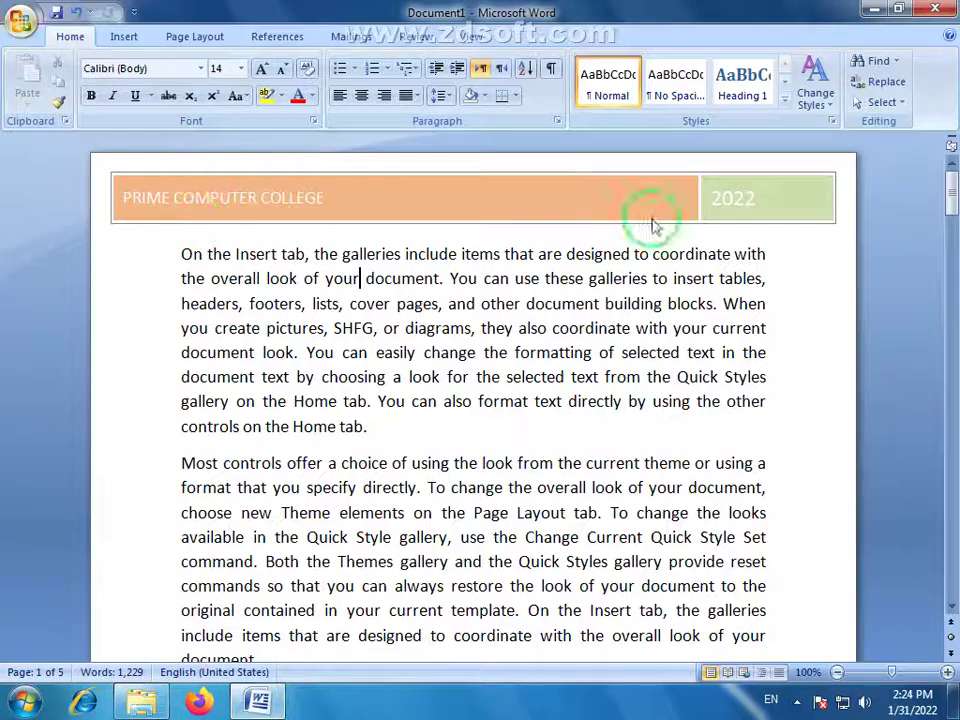
{"action": "scroll", "coordinate": [380, 500], "scroll_direction": "down", "scroll_amount": 5}
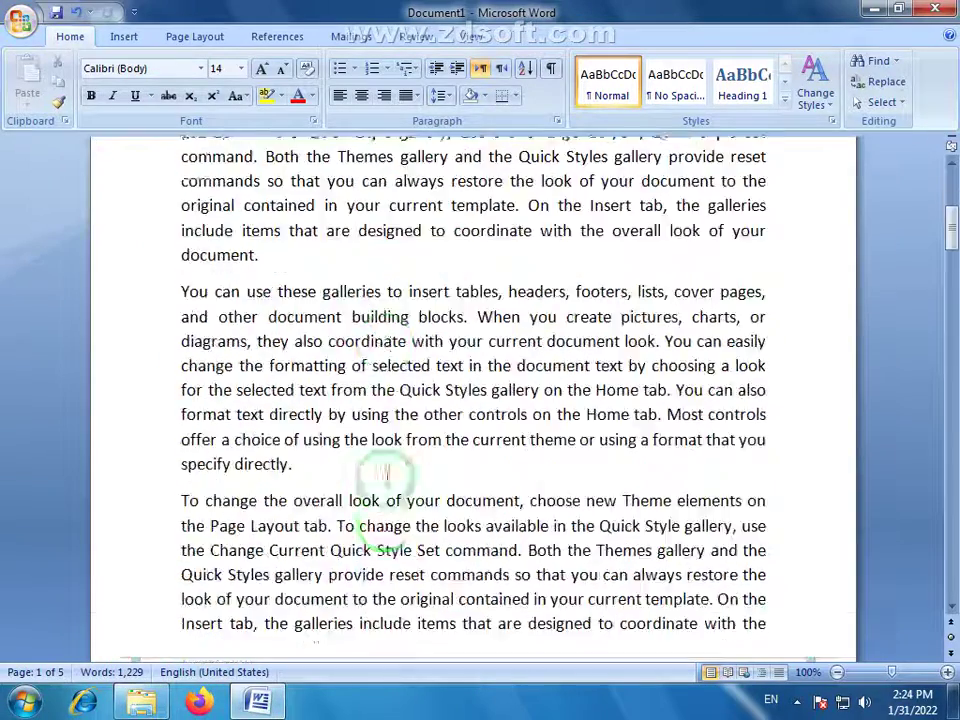
{"action": "scroll", "coordinate": [383, 473], "scroll_direction": "down", "scroll_amount": 2}
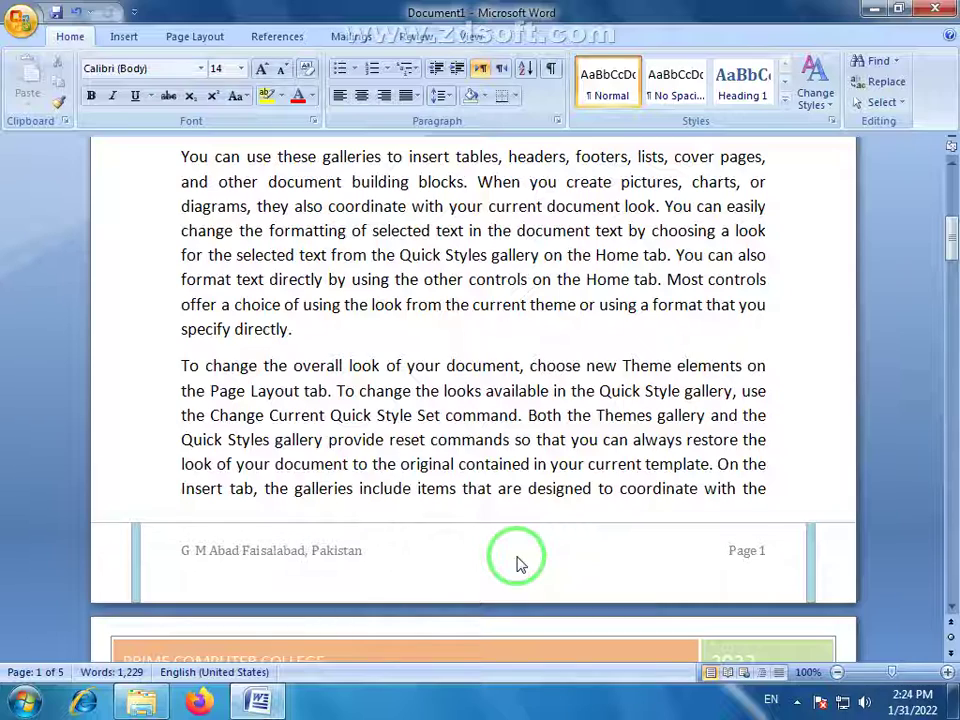
{"action": "scroll", "coordinate": [425, 432], "scroll_direction": "up", "scroll_amount": 2}
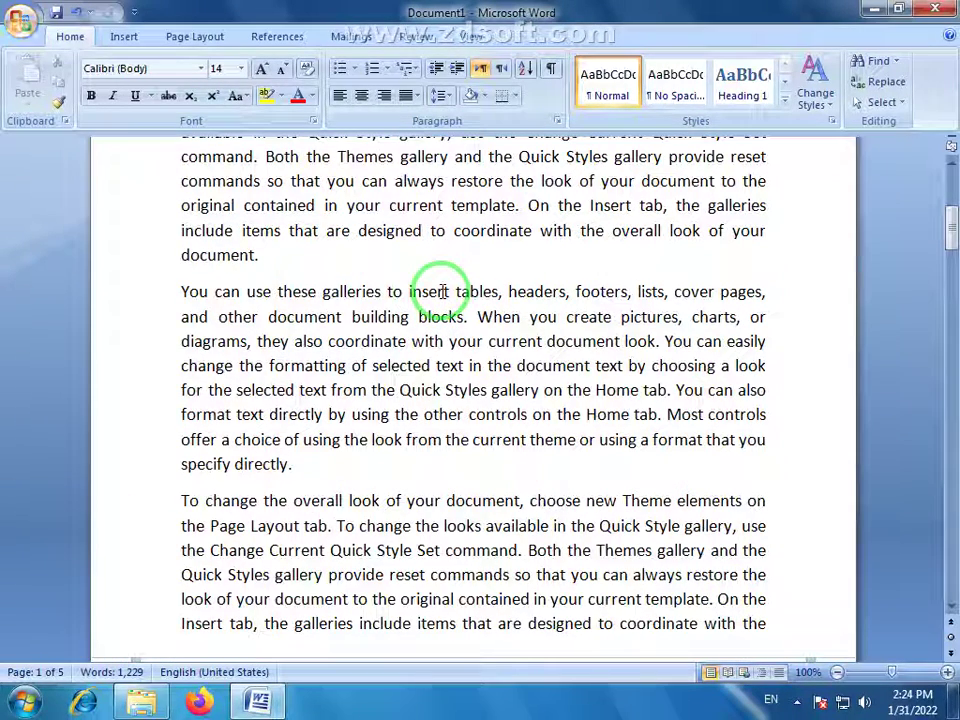
{"action": "scroll", "coordinate": [430, 300], "scroll_direction": "up", "scroll_amount": 4}
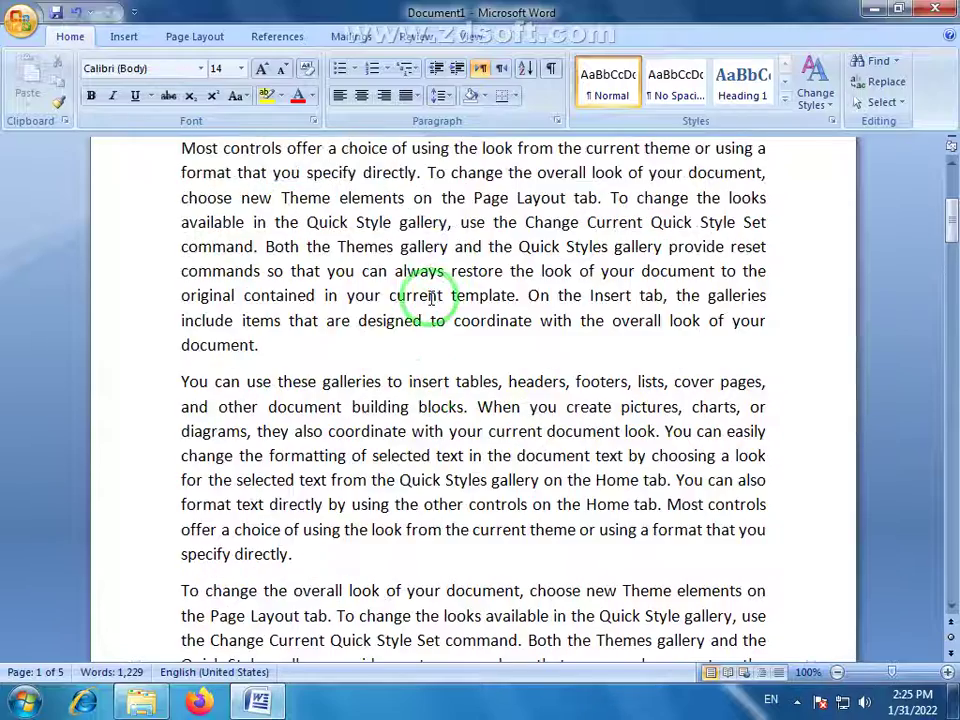
{"action": "scroll", "coordinate": [472, 200], "scroll_direction": "up", "scroll_amount": 2}
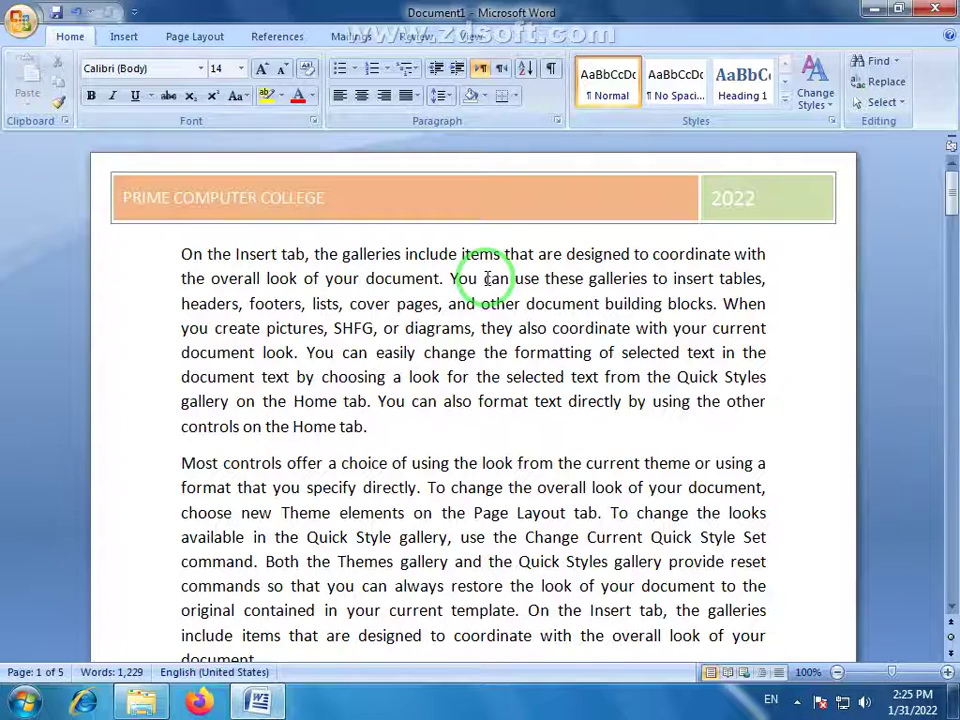
{"action": "scroll", "coordinate": [489, 285], "scroll_direction": "down", "scroll_amount": 1}
{"action": "scroll", "coordinate": [487, 278], "scroll_direction": "up", "scroll_amount": 1}
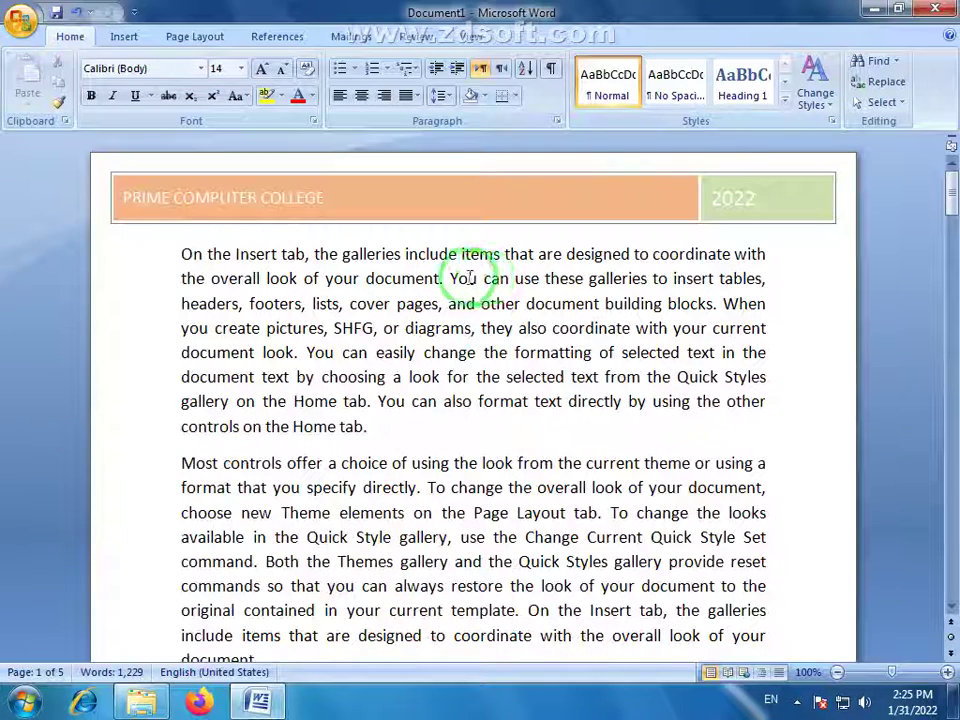
Preview the whole first page in One Page view, then zoom back to about 89% with Insert showing
{"action": "left_click", "coordinate": [837, 672]}
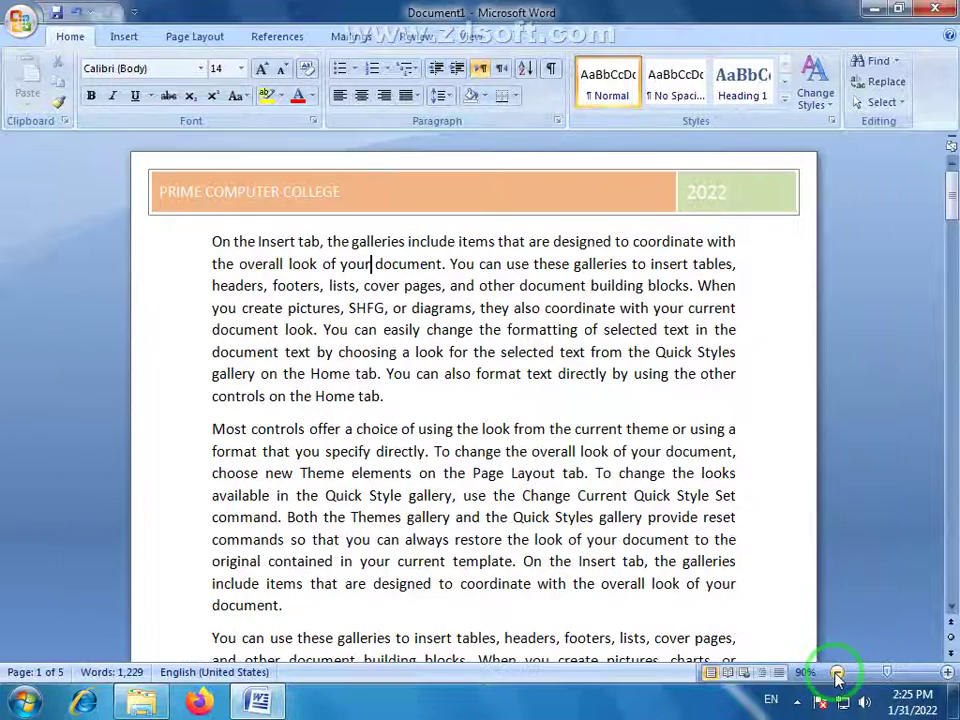
{"action": "left_click", "coordinate": [470, 36]}
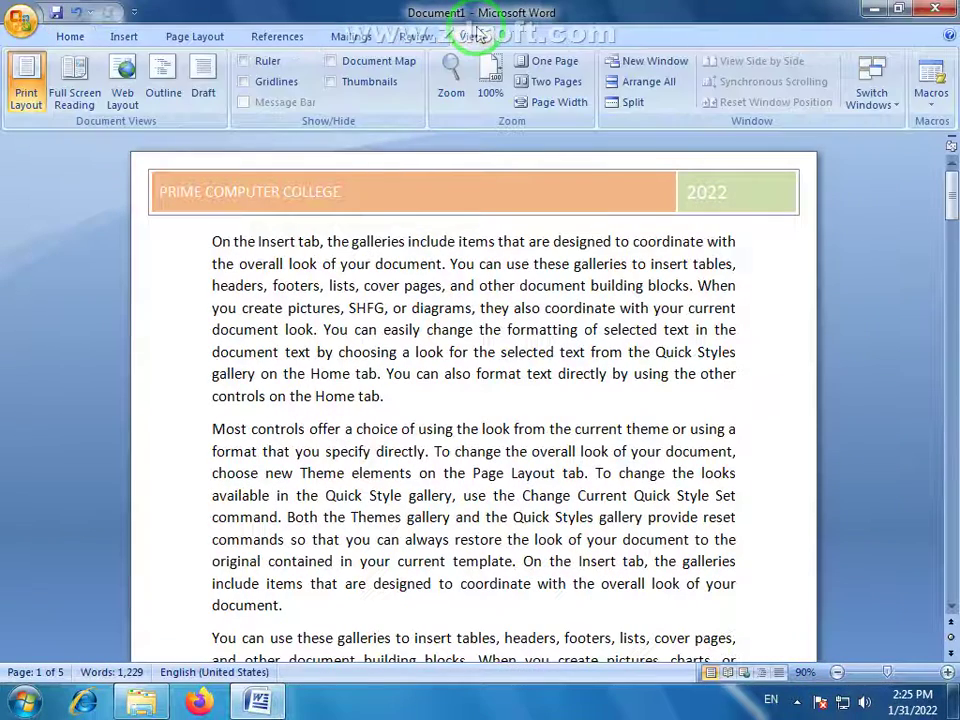
{"action": "left_click", "coordinate": [545, 62]}
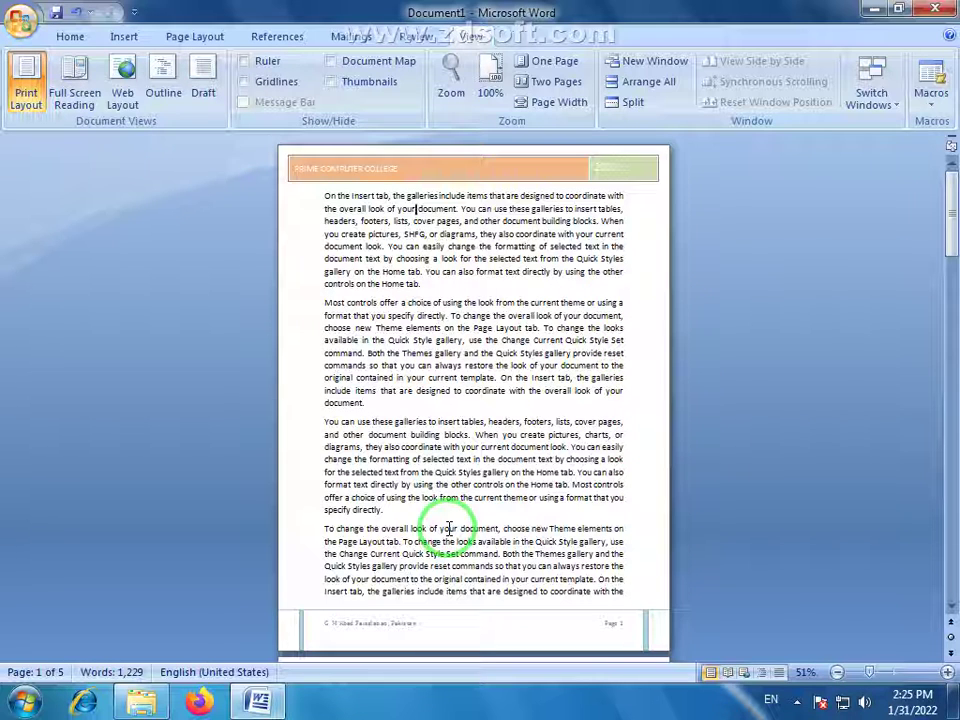
{"action": "left_click", "coordinate": [885, 673]}
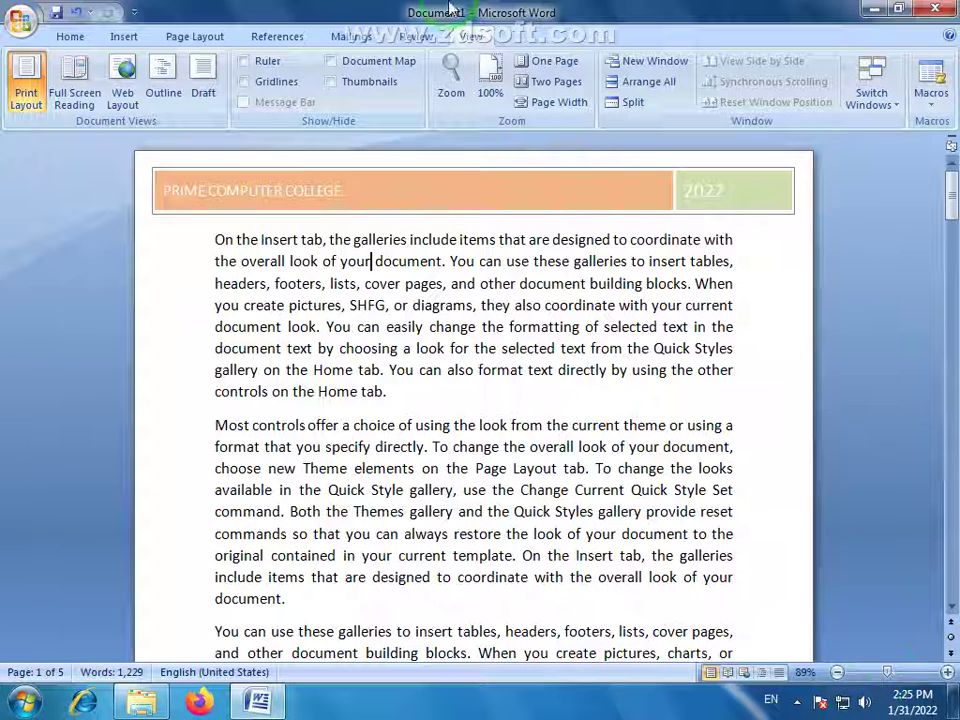
{"action": "left_click", "coordinate": [122, 35]}
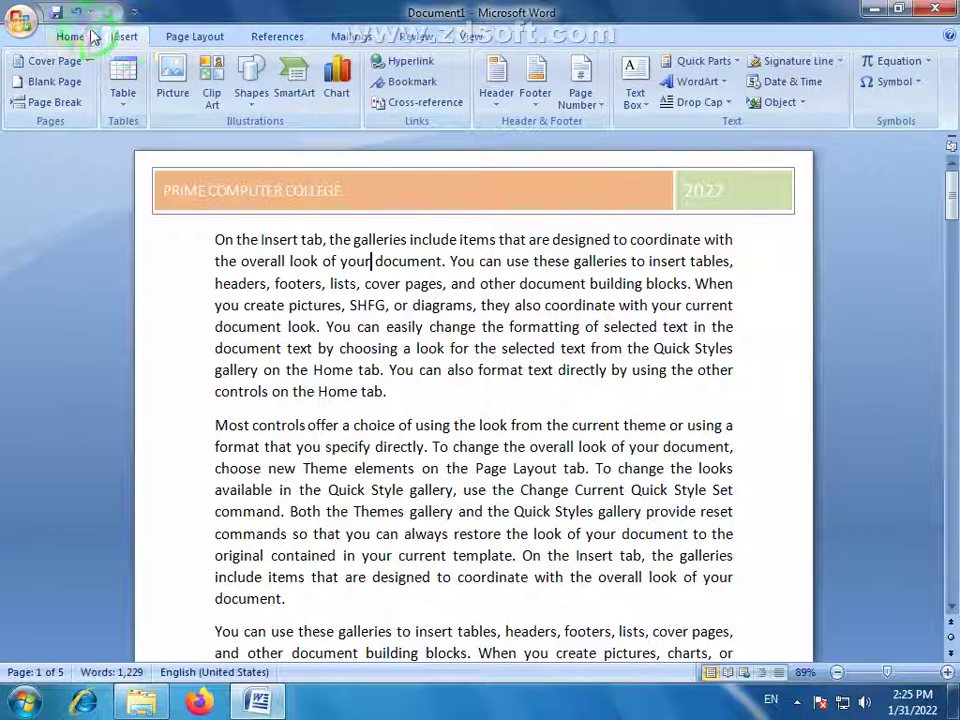
Scroll through the pages to check the Tiles header and footer, then open the Header gallery
{"action": "left_click", "coordinate": [487, 327]}
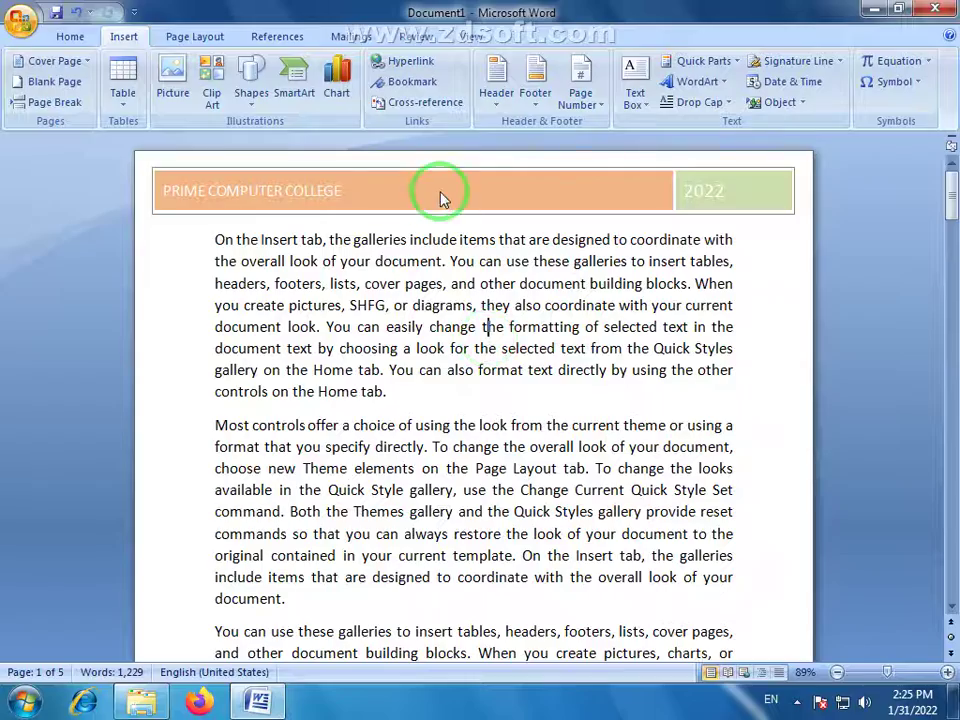
{"action": "scroll", "coordinate": [553, 407], "scroll_direction": "down", "scroll_amount": 10}
{"action": "scroll", "coordinate": [546, 418], "scroll_direction": "down", "scroll_amount": 4}
{"action": "scroll", "coordinate": [542, 407], "scroll_direction": "down", "scroll_amount": 10}
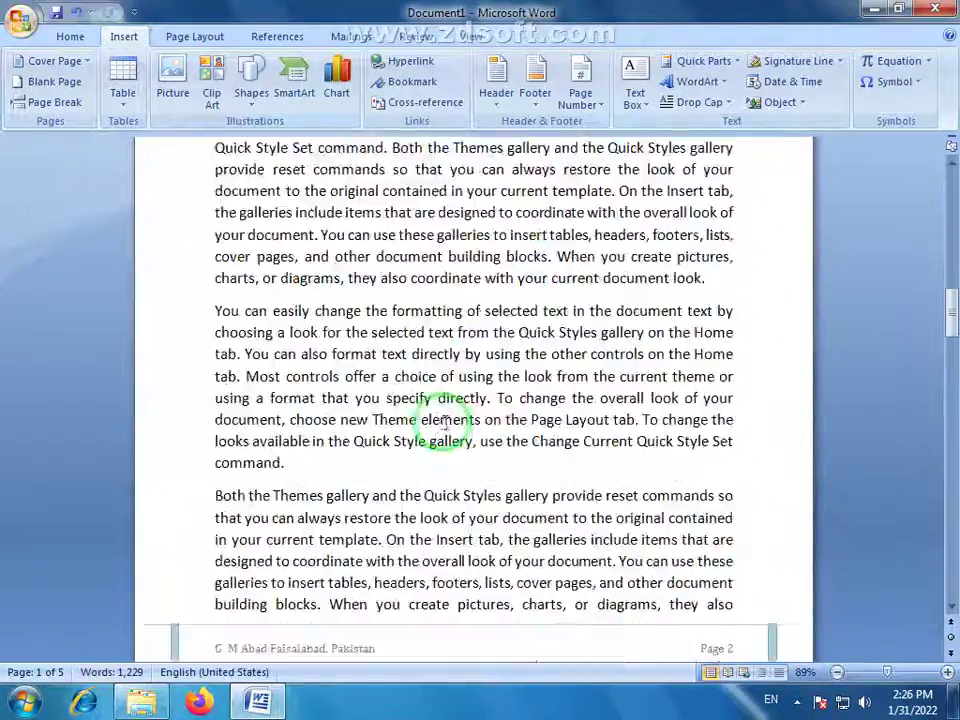
{"action": "scroll", "coordinate": [433, 428], "scroll_direction": "down", "scroll_amount": 3}
{"action": "scroll", "coordinate": [433, 430], "scroll_direction": "up", "scroll_amount": 5}
{"action": "scroll", "coordinate": [433, 439], "scroll_direction": "up", "scroll_amount": 5}
{"action": "scroll", "coordinate": [433, 439], "scroll_direction": "up", "scroll_amount": 3}
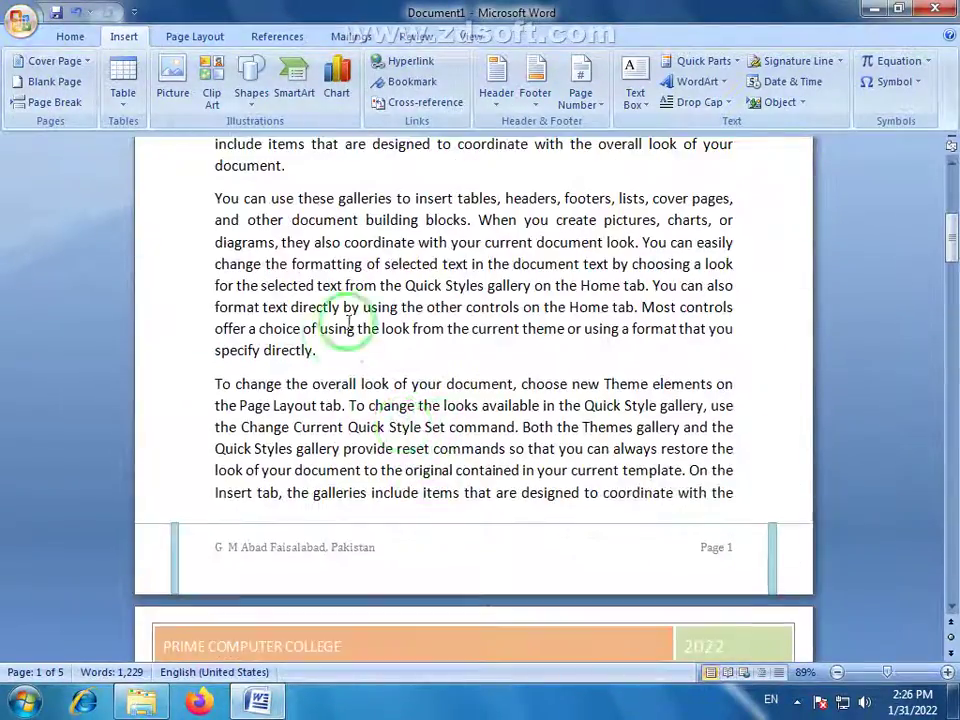
{"action": "scroll", "coordinate": [345, 330], "scroll_direction": "down", "scroll_amount": 10}
{"action": "scroll", "coordinate": [345, 332], "scroll_direction": "up", "scroll_amount": 4}
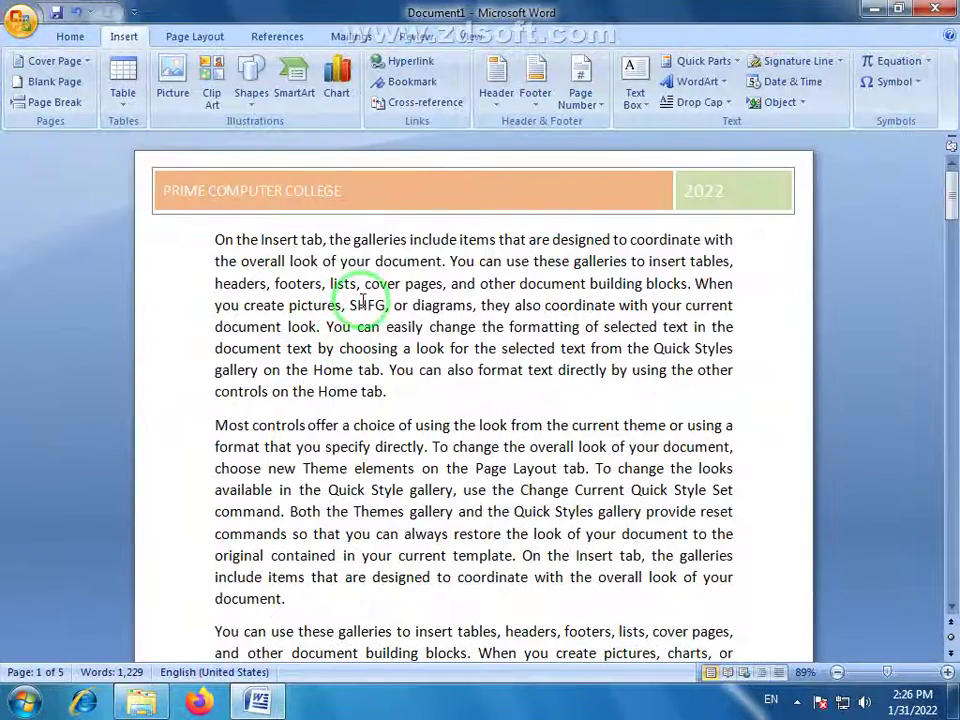
{"action": "left_click", "coordinate": [499, 108]}
{"action": "left_click", "coordinate": [499, 108]}
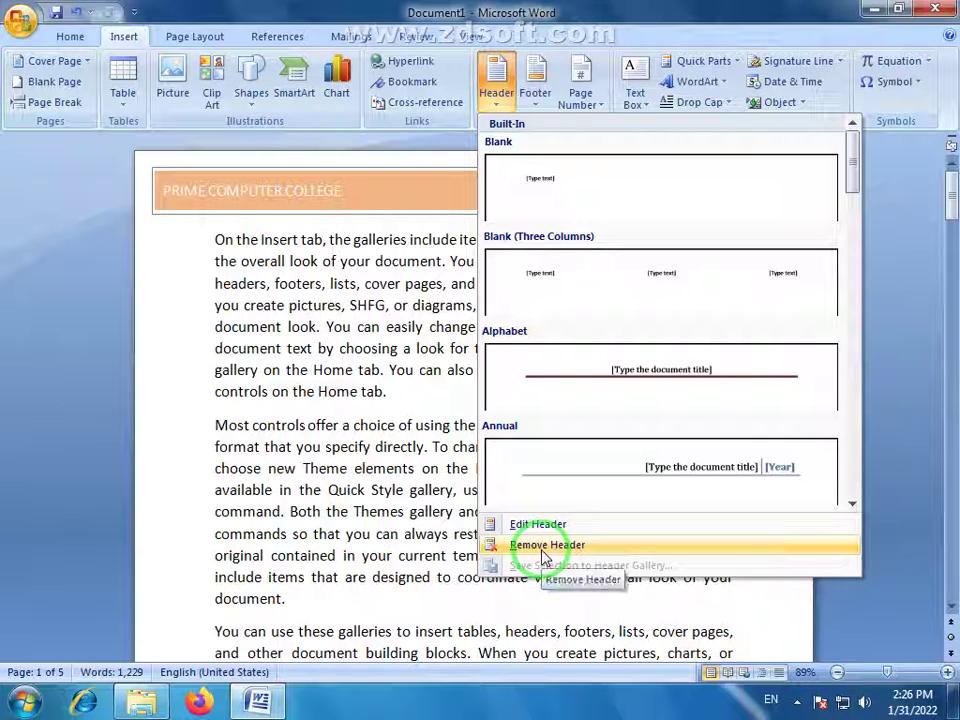
Remove the PRIME COMPUTER COLLEGE Tiles header from the document
{"action": "left_click", "coordinate": [550, 545]}
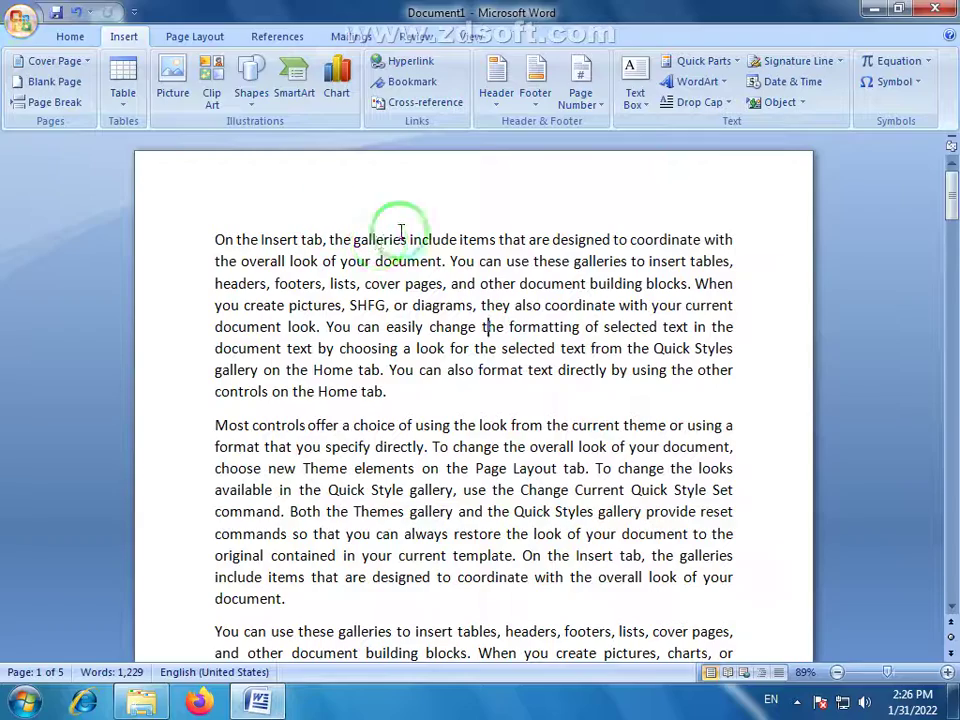
{"action": "scroll", "coordinate": [510, 388], "scroll_direction": "down", "scroll_amount": 2}
{"action": "scroll", "coordinate": [508, 390], "scroll_direction": "down", "scroll_amount": 4}
{"action": "scroll", "coordinate": [460, 440], "scroll_direction": "down", "scroll_amount": 2}
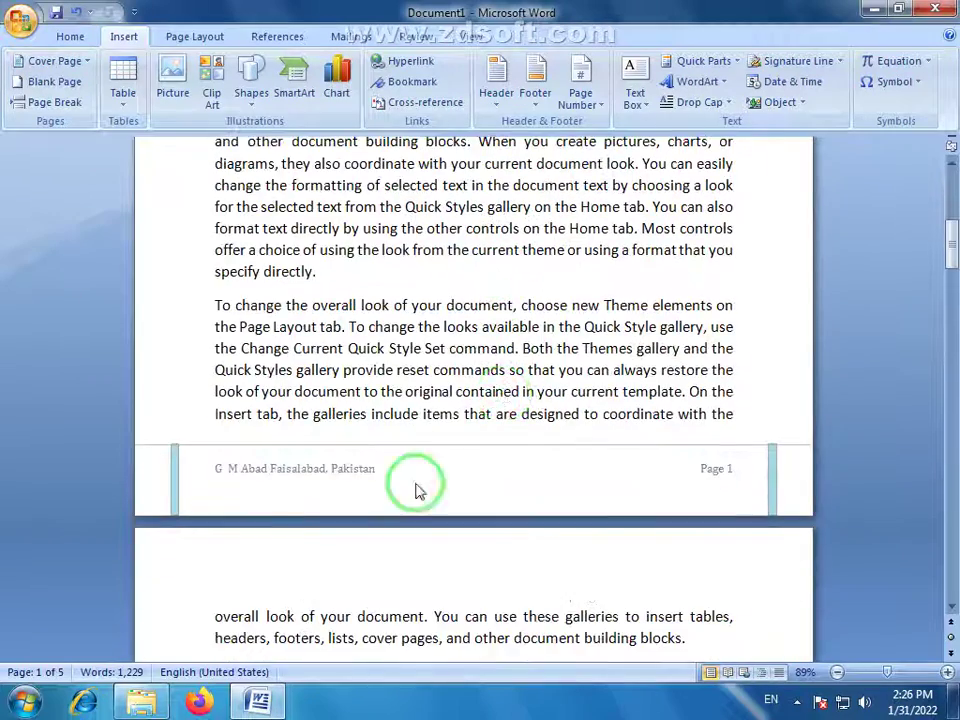
Remove the Pinstripes page footer from the document
{"action": "left_click", "coordinate": [536, 97]}
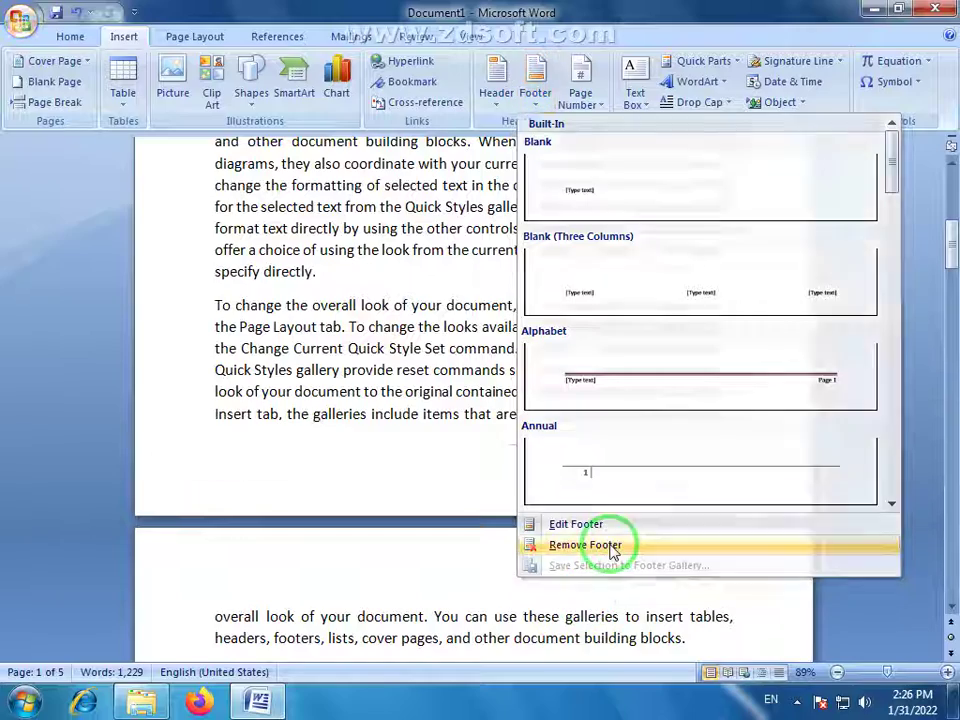
{"action": "left_click", "coordinate": [553, 545]}
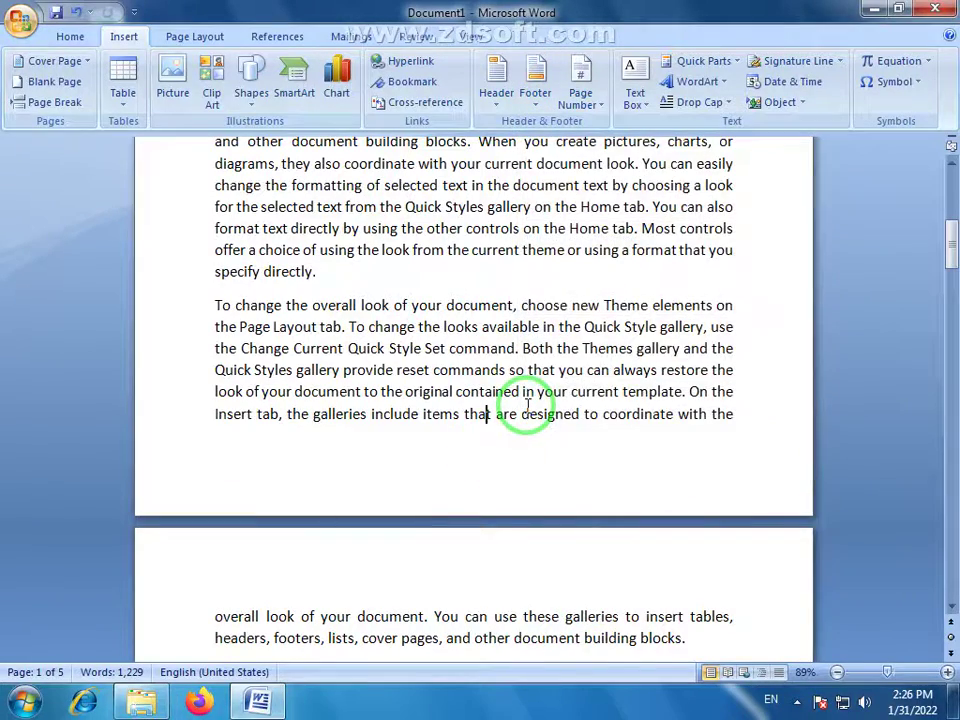
{"action": "scroll", "coordinate": [527, 405], "scroll_direction": "up", "scroll_amount": 2}
{"action": "scroll", "coordinate": [527, 405], "scroll_direction": "up", "scroll_amount": 5}
{"action": "scroll", "coordinate": [527, 405], "scroll_direction": "up", "scroll_amount": 2}
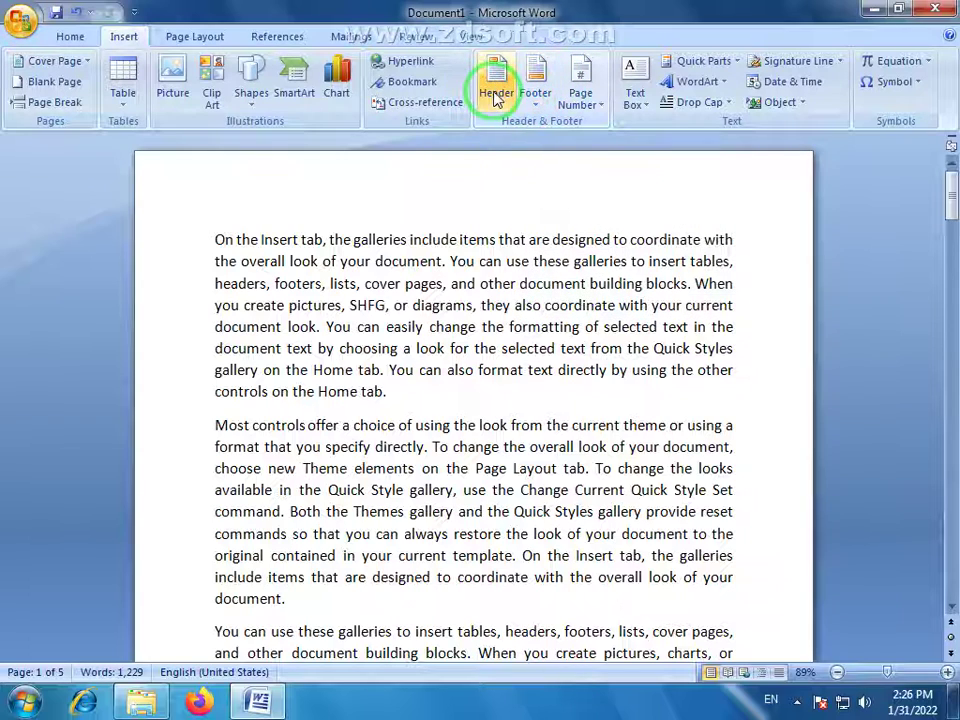
{"action": "left_click", "coordinate": [537, 110]}
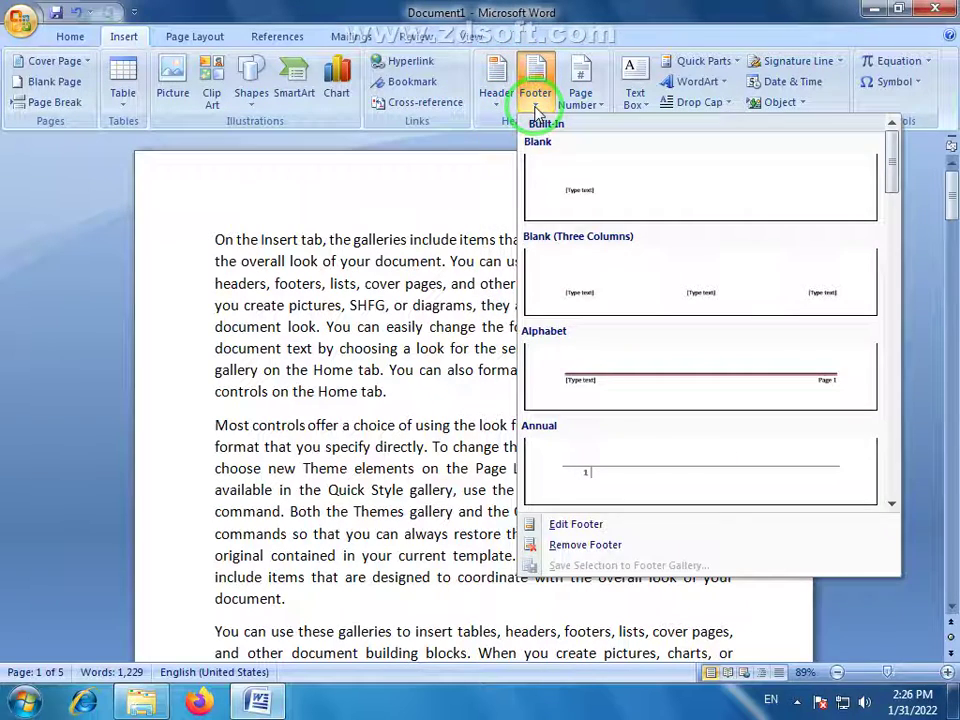
{"action": "left_click", "coordinate": [493, 110]}
{"action": "left_click", "coordinate": [493, 110]}
{"action": "left_click", "coordinate": [493, 112]}
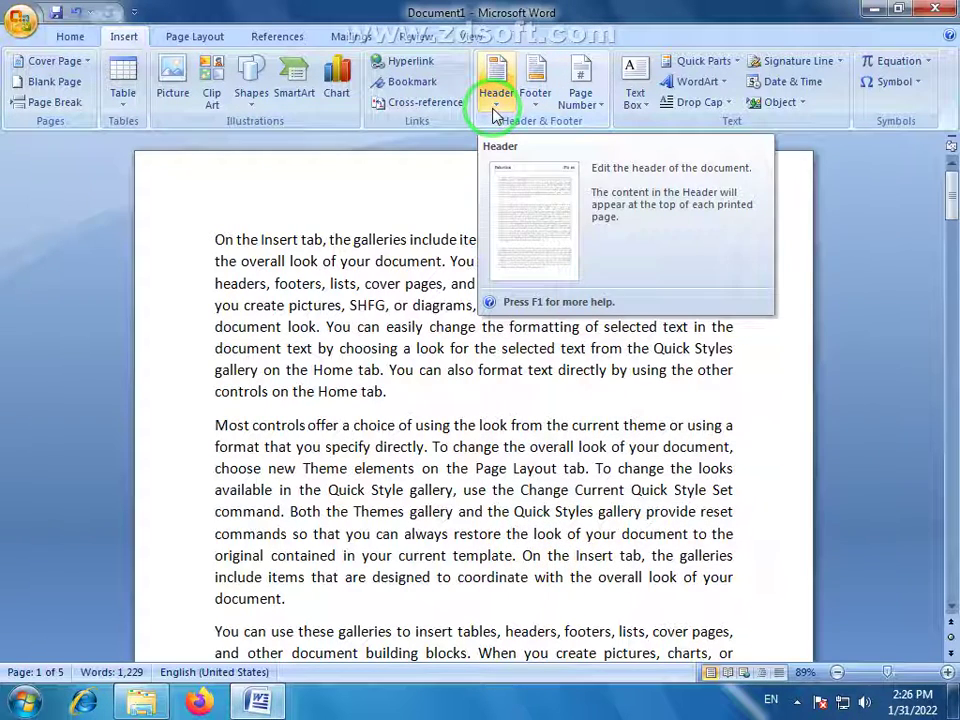
{"action": "left_click", "coordinate": [442, 240]}
{"action": "left_click", "coordinate": [495, 105]}
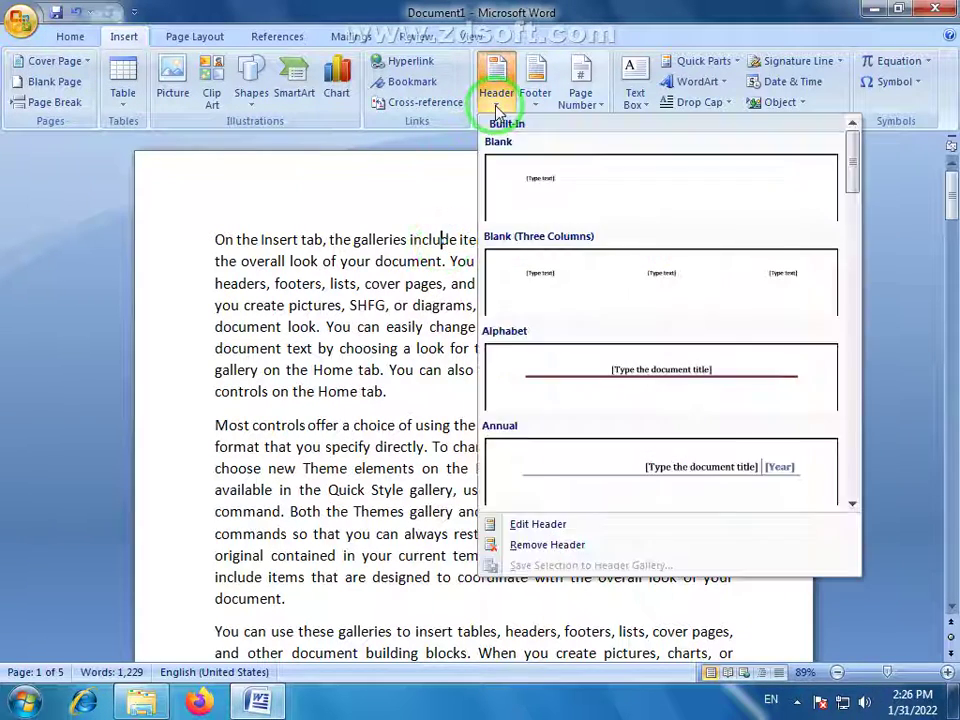
{"action": "scroll", "coordinate": [576, 370], "scroll_direction": "down", "scroll_amount": 3}
{"action": "scroll", "coordinate": [576, 370], "scroll_direction": "down", "scroll_amount": 5}
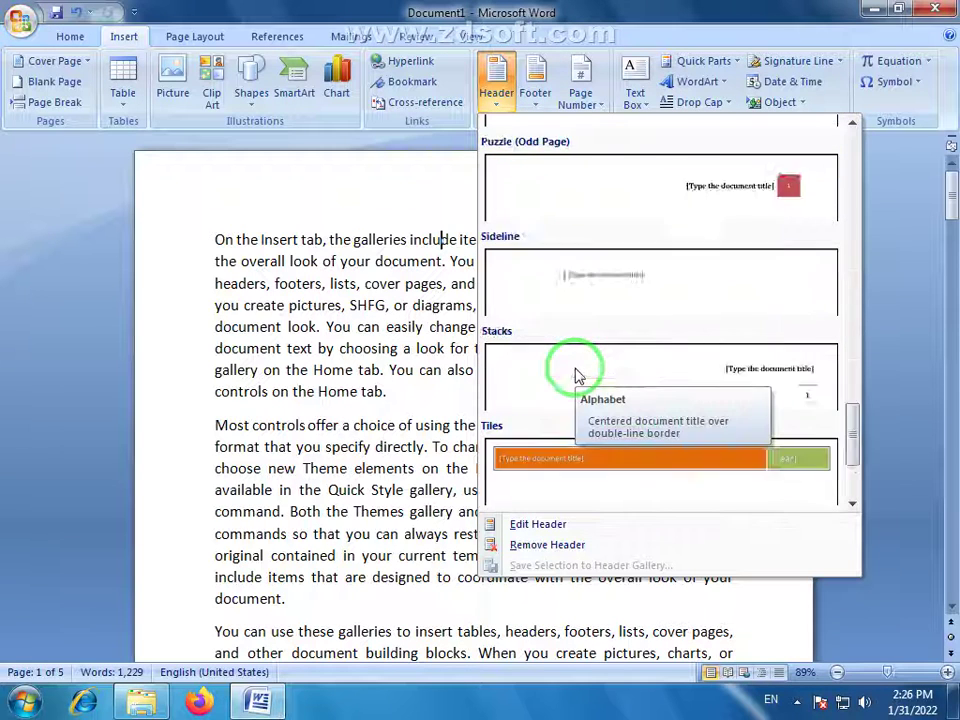
{"action": "scroll", "coordinate": [576, 375], "scroll_direction": "down", "scroll_amount": 2}
{"action": "scroll", "coordinate": [576, 375], "scroll_direction": "up", "scroll_amount": 9}
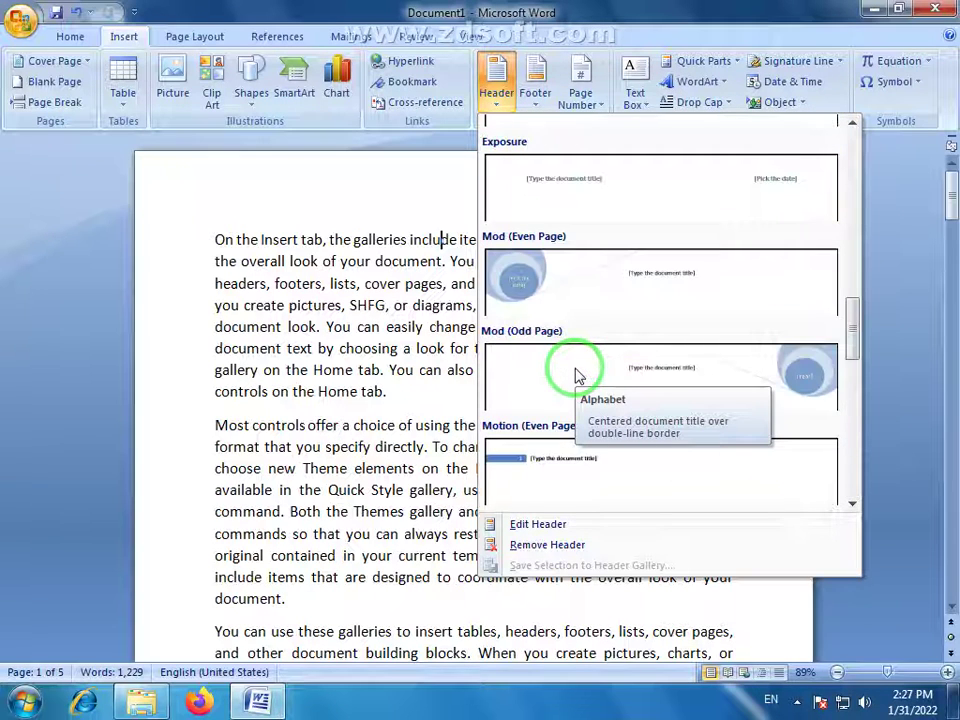
{"action": "scroll", "coordinate": [576, 375], "scroll_direction": "up", "scroll_amount": 3}
{"action": "scroll", "coordinate": [574, 375], "scroll_direction": "down", "scroll_amount": 3}
{"action": "scroll", "coordinate": [573, 340], "scroll_direction": "down", "scroll_amount": 3}
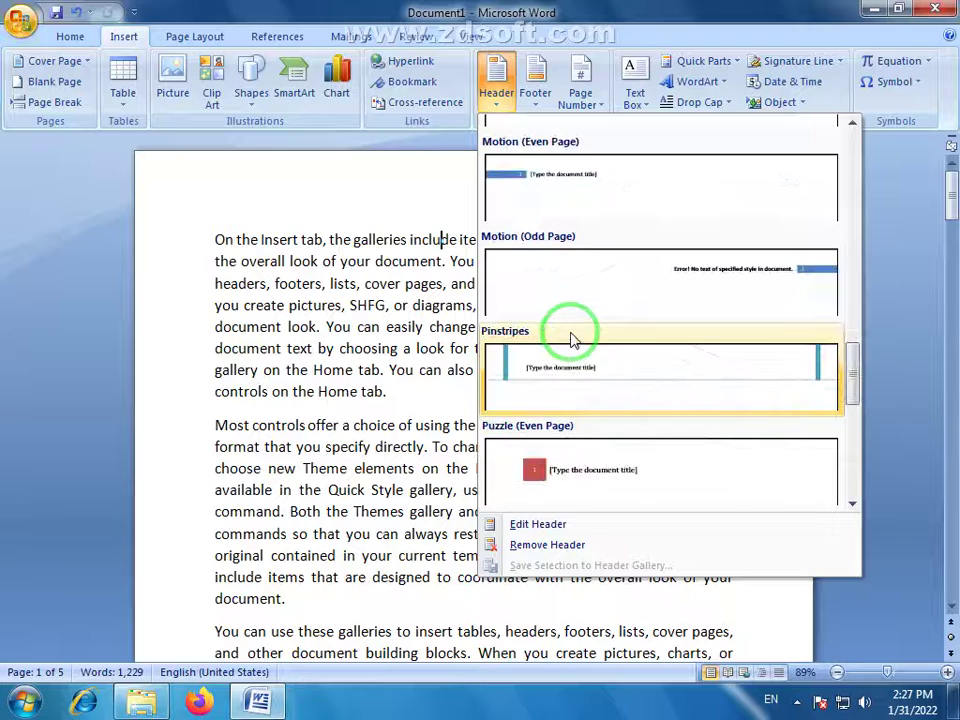
{"action": "scroll", "coordinate": [560, 292], "scroll_direction": "up", "scroll_amount": 2}
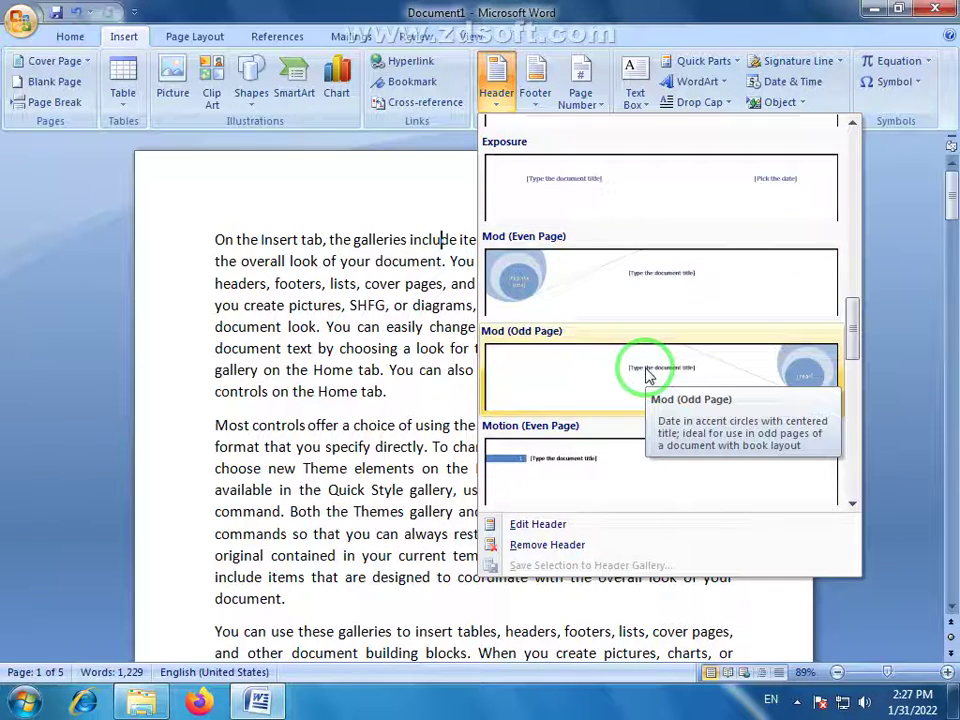
{"action": "left_click", "coordinate": [339, 380]}
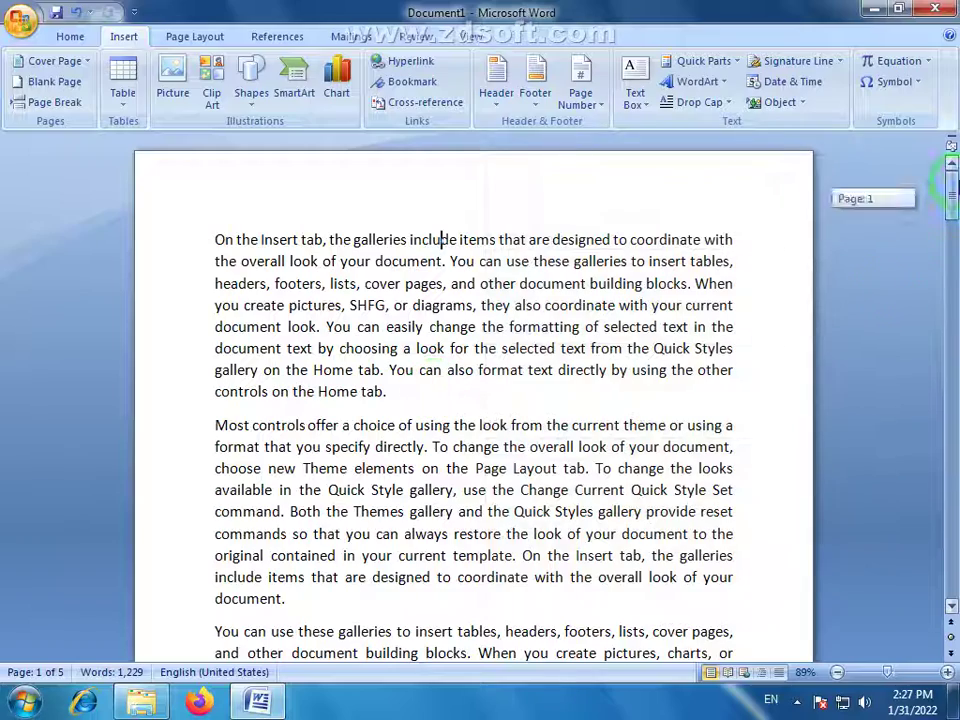
Zoom out two steps and open page 1's empty header area for editing
{"action": "left_click", "coordinate": [838, 674]}
{"action": "left_click", "coordinate": [838, 674]}
{"action": "left_click_drag", "start_coordinate": [413, 367], "coordinate": [416, 396]}
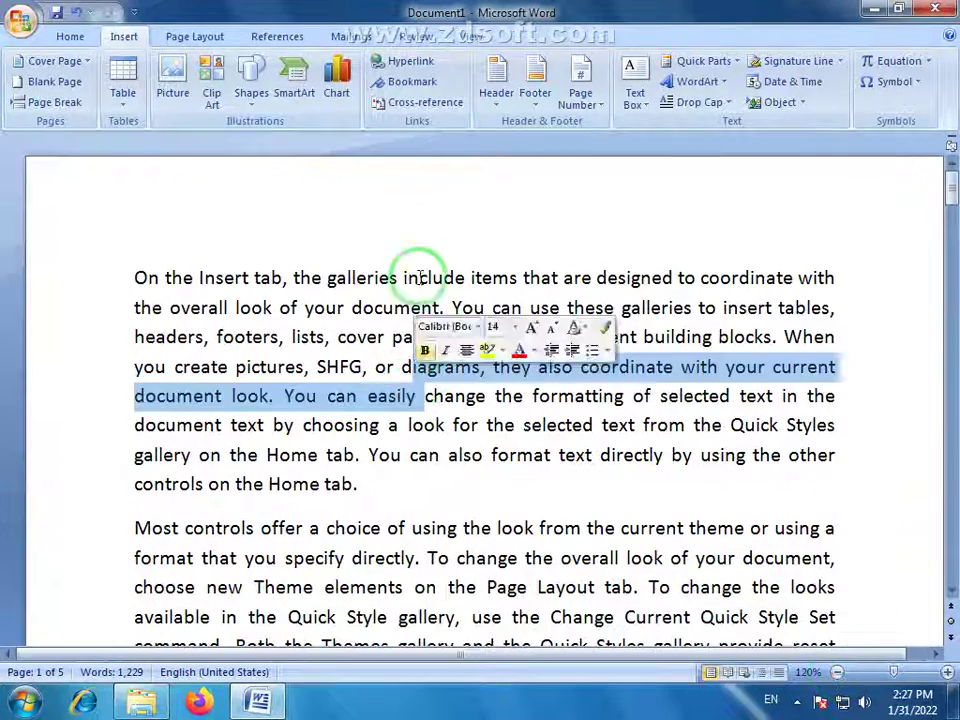
{"action": "left_click", "coordinate": [571, 455]}
{"action": "double_click", "coordinate": [464, 217]}
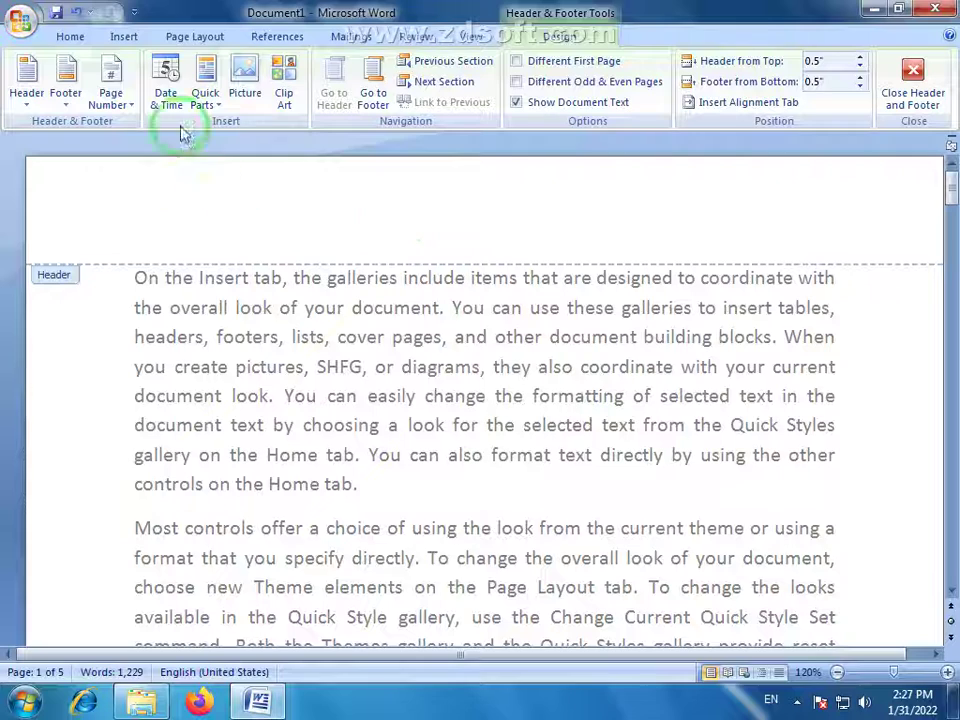
Browse the Shapes gallery without inserting anything, then leave the empty header for the body text
{"action": "left_click", "coordinate": [123, 36]}
{"action": "left_click", "coordinate": [251, 85]}
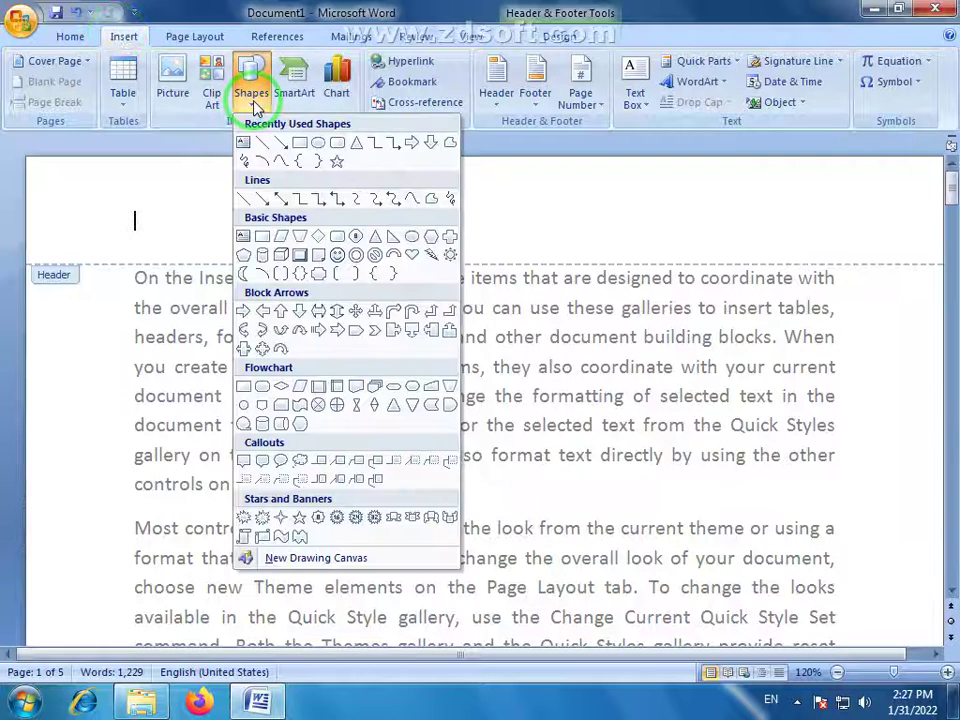
{"action": "left_click", "coordinate": [231, 208]}
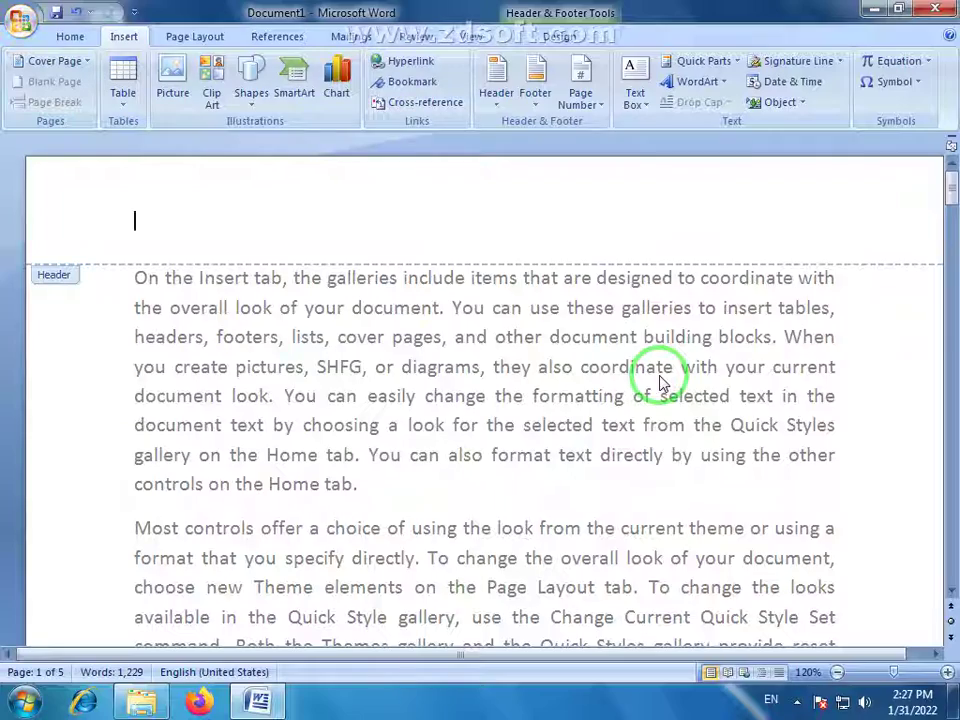
{"action": "double_click", "coordinate": [628, 456]}
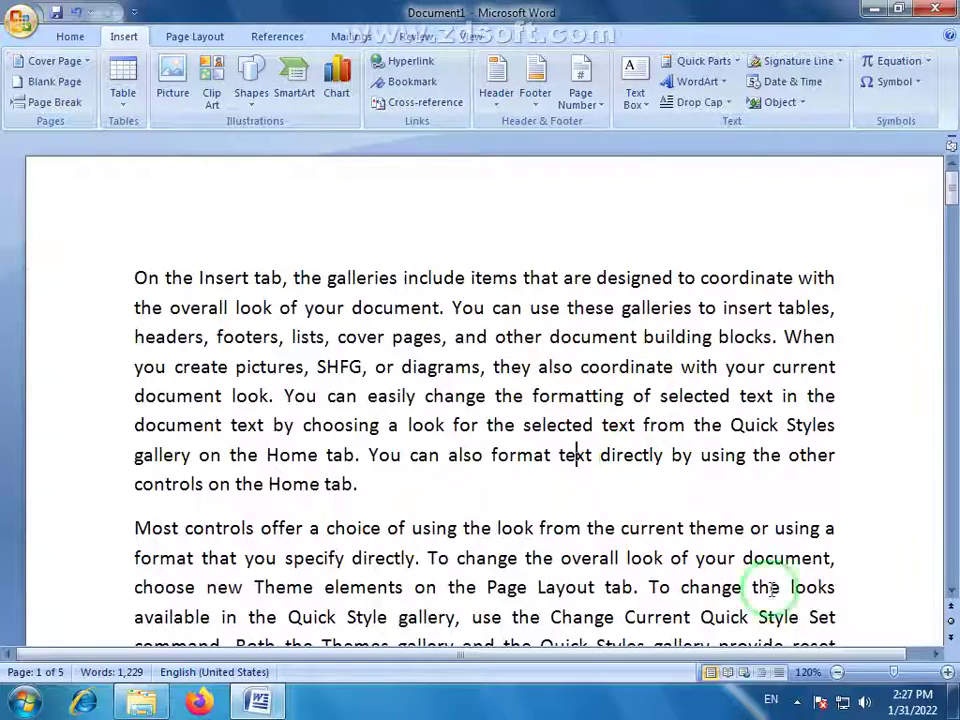
{"action": "left_click", "coordinate": [742, 208]}
{"action": "left_click_drag", "start_coordinate": [951, 190], "coordinate": [951, 240]}
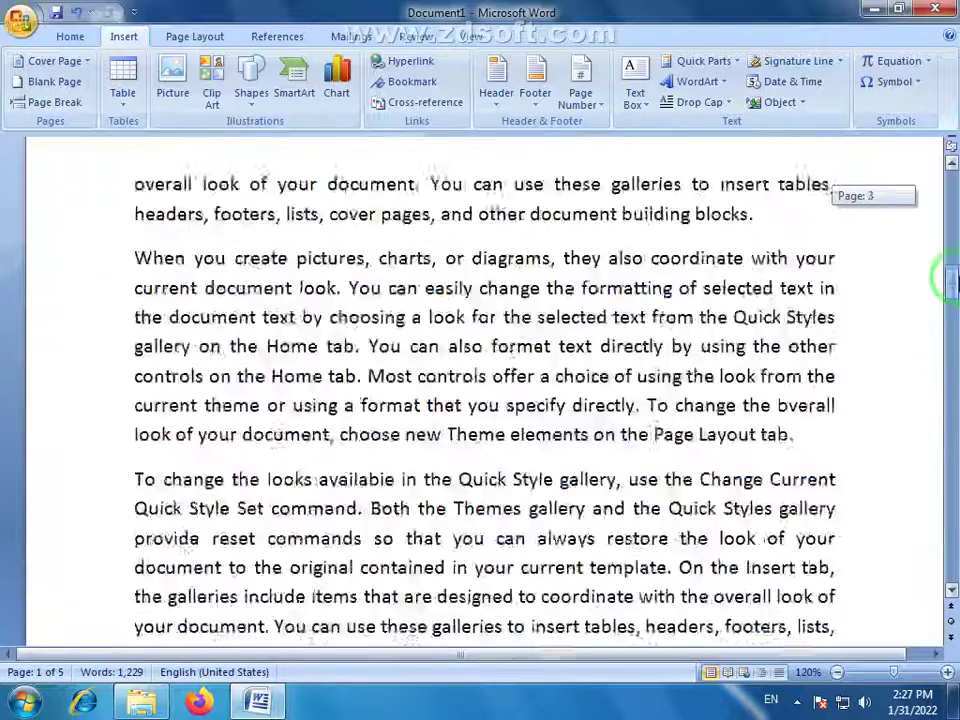